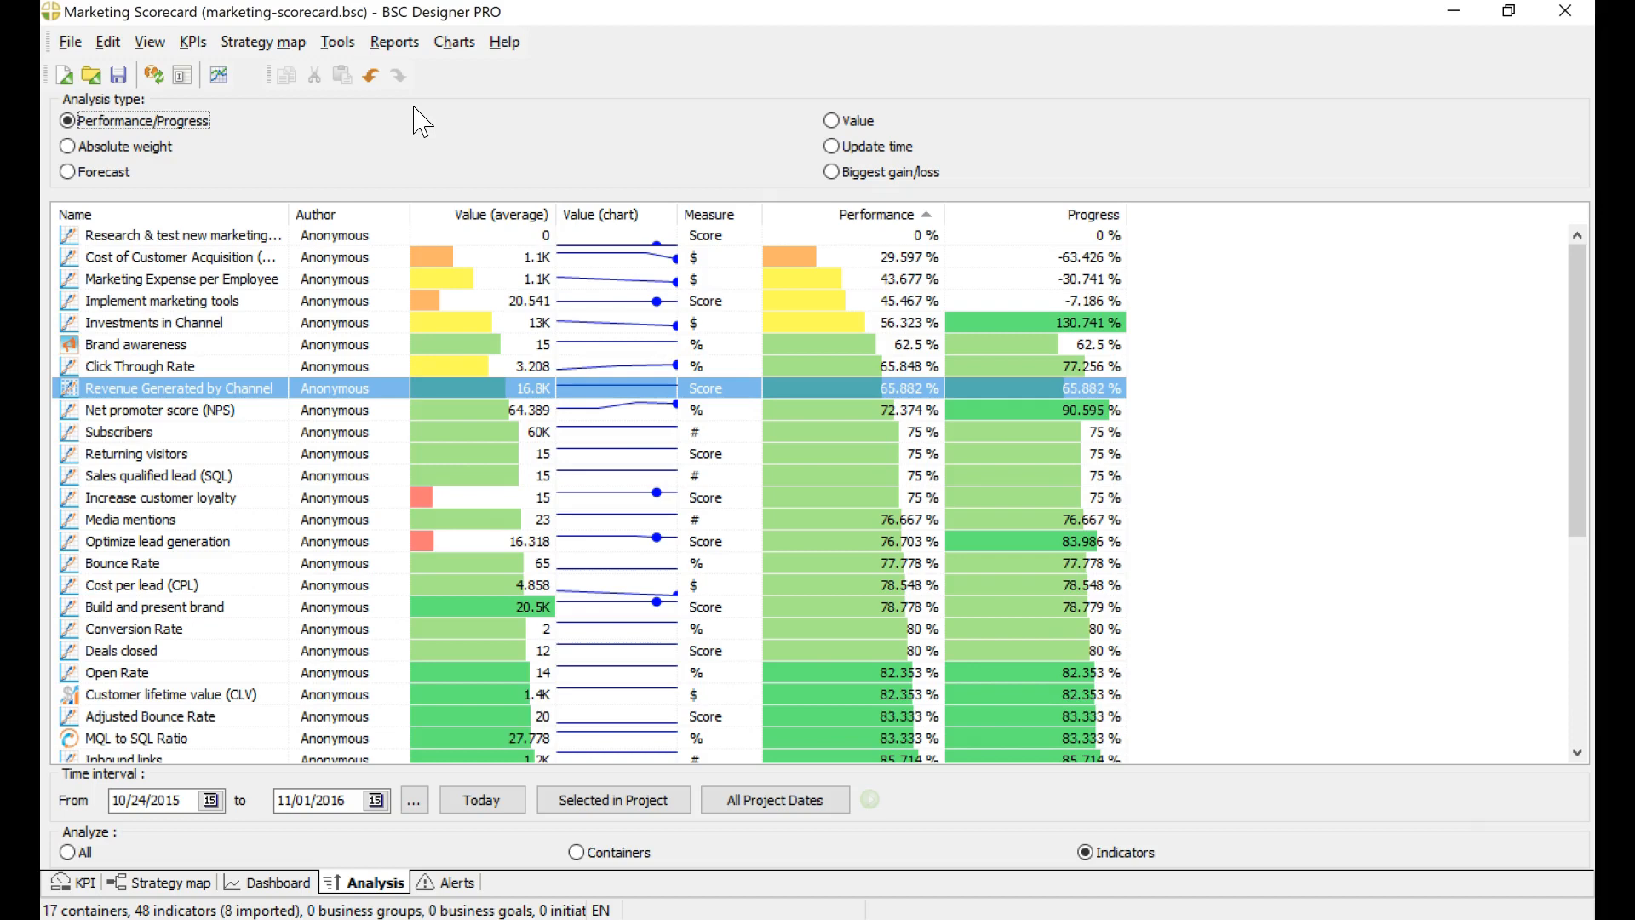
# Step: Add a new alert to the scorecard, trigger it on the change of KPIs' value, and look over its notification settings
pyautogui.click(392, 44)
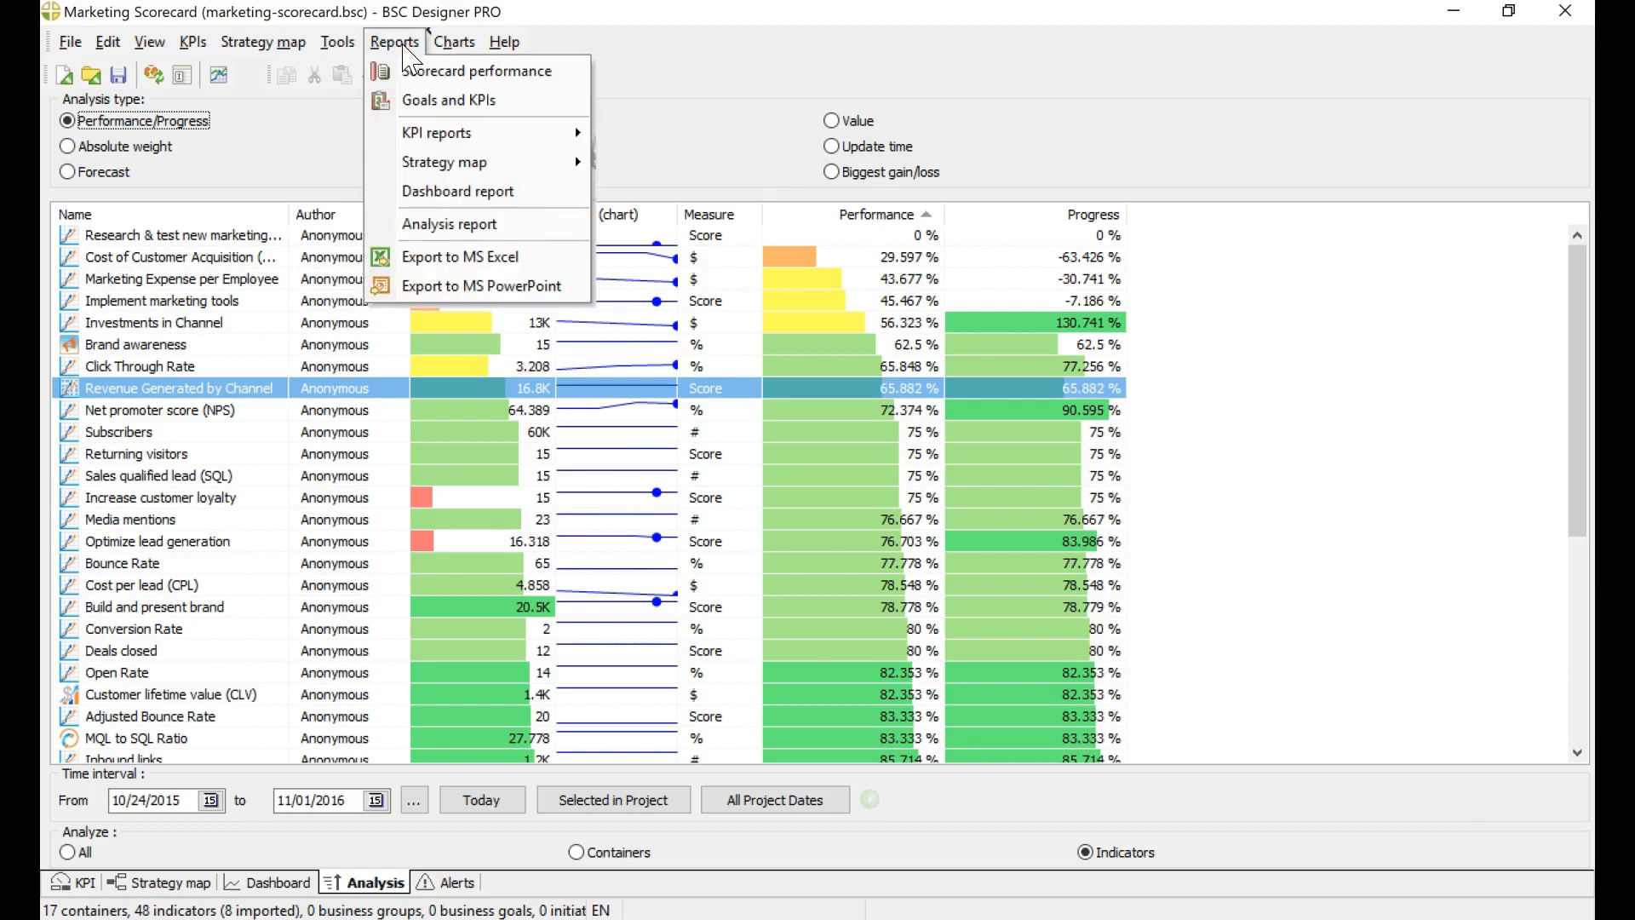
pyautogui.click(441, 884)
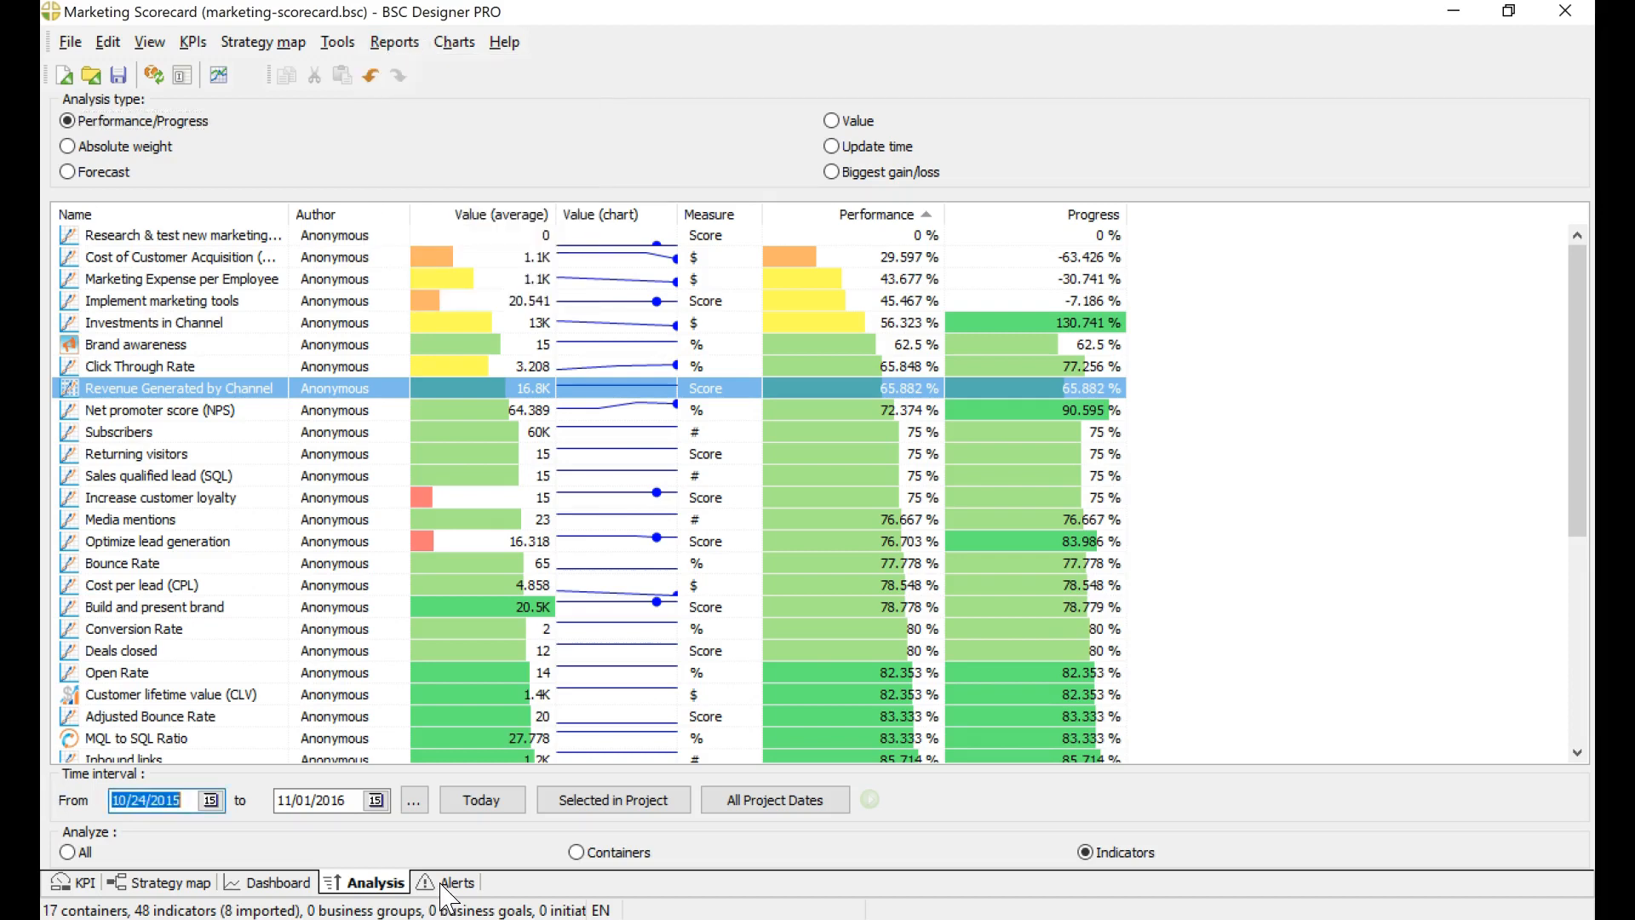
pyautogui.click(442, 887)
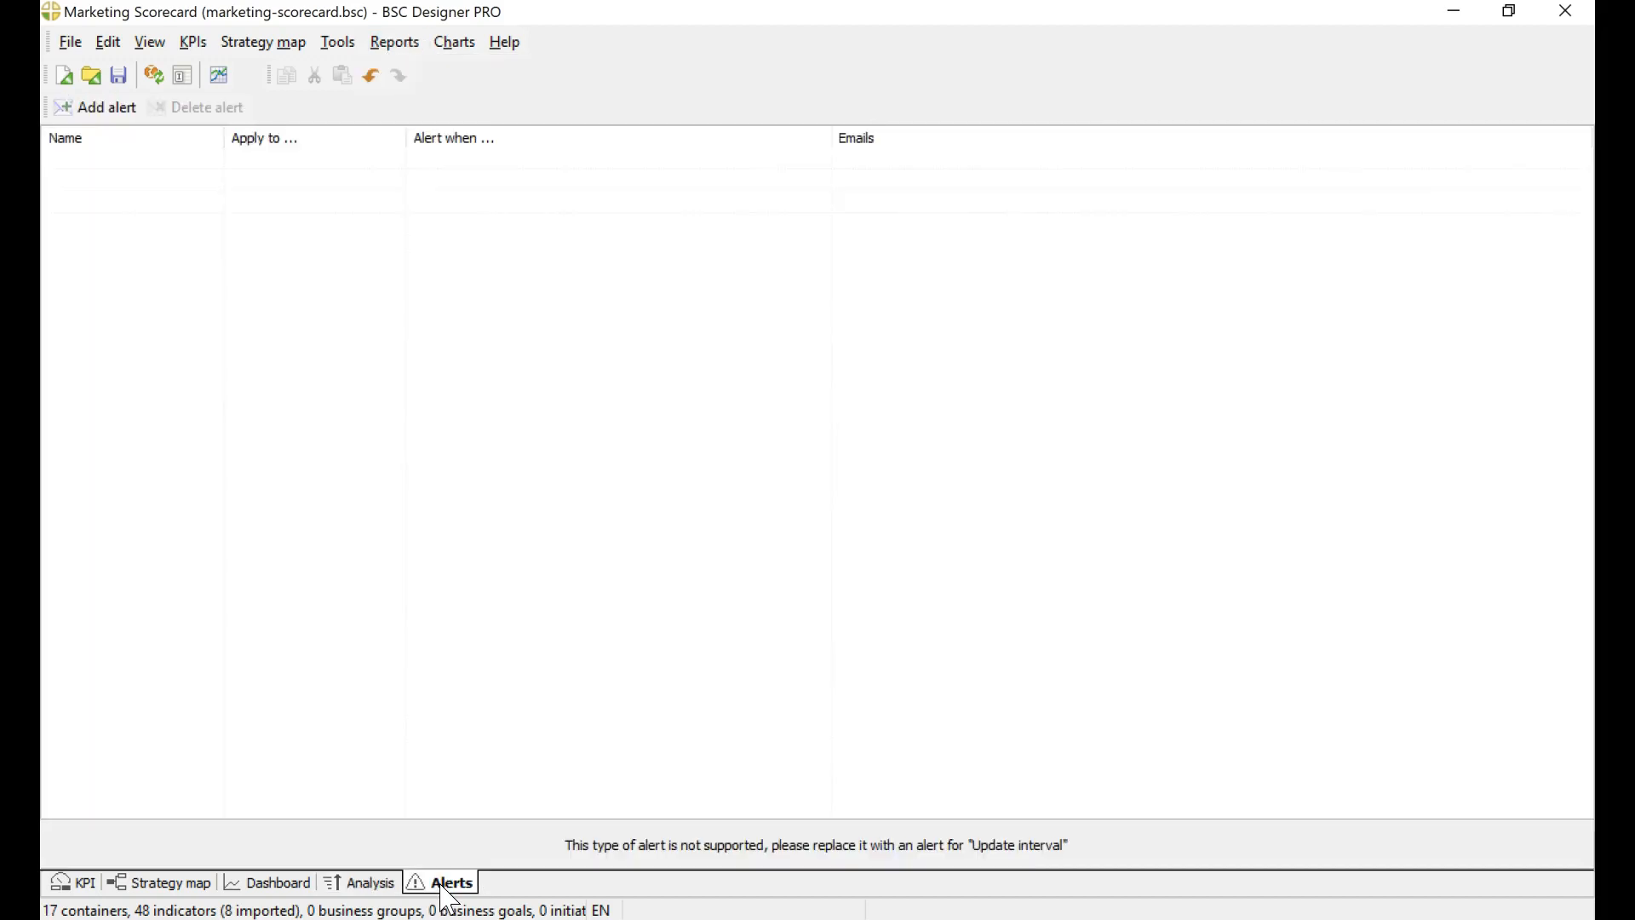
pyautogui.click(123, 114)
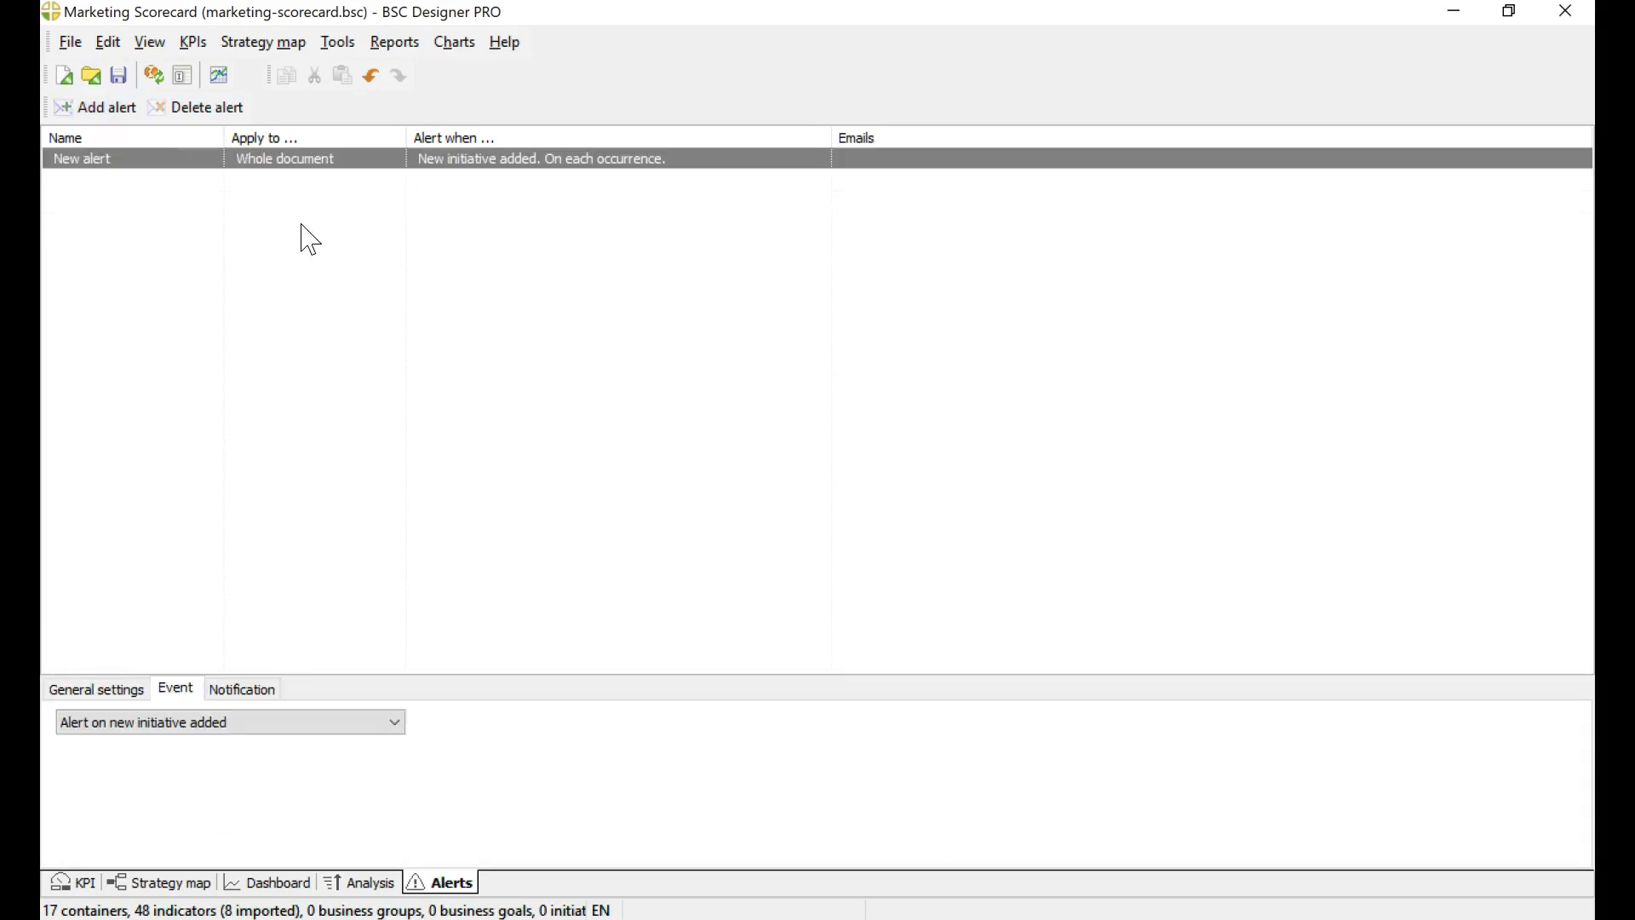
pyautogui.click(193, 724)
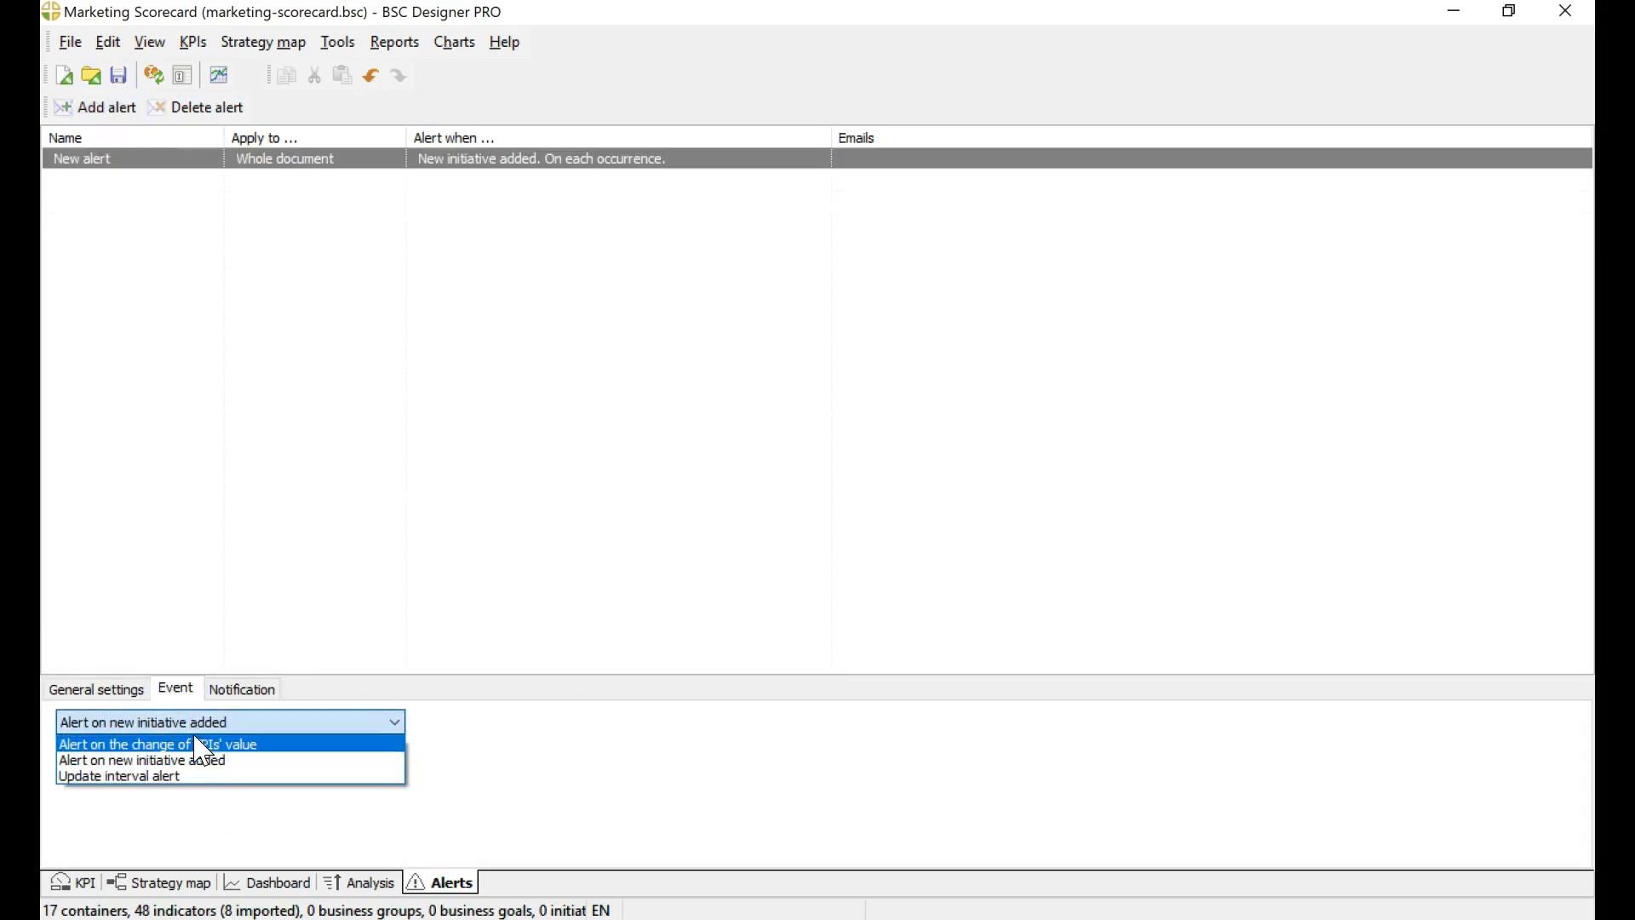
pyautogui.click(209, 740)
pyautogui.click(244, 690)
pyautogui.click(175, 690)
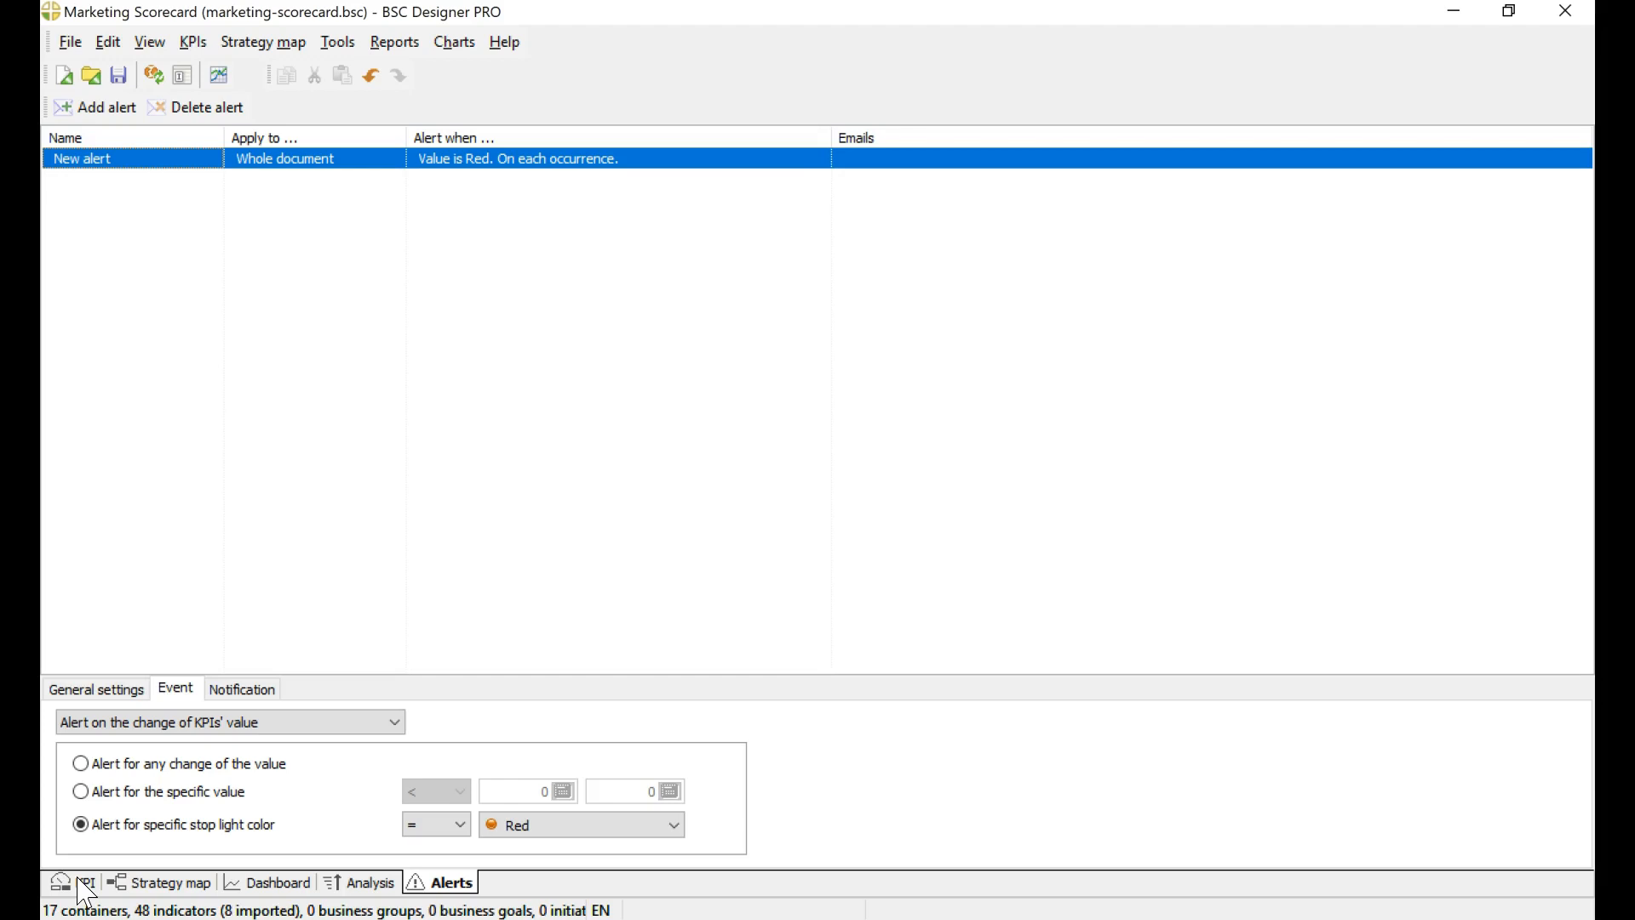
# Step: Examine the Marketing Expense per Employee, Generate sales qualified lead (SQL) and Marketing qualified lead (MQL) items in the KPI list, including their data settings
pyautogui.click(85, 892)
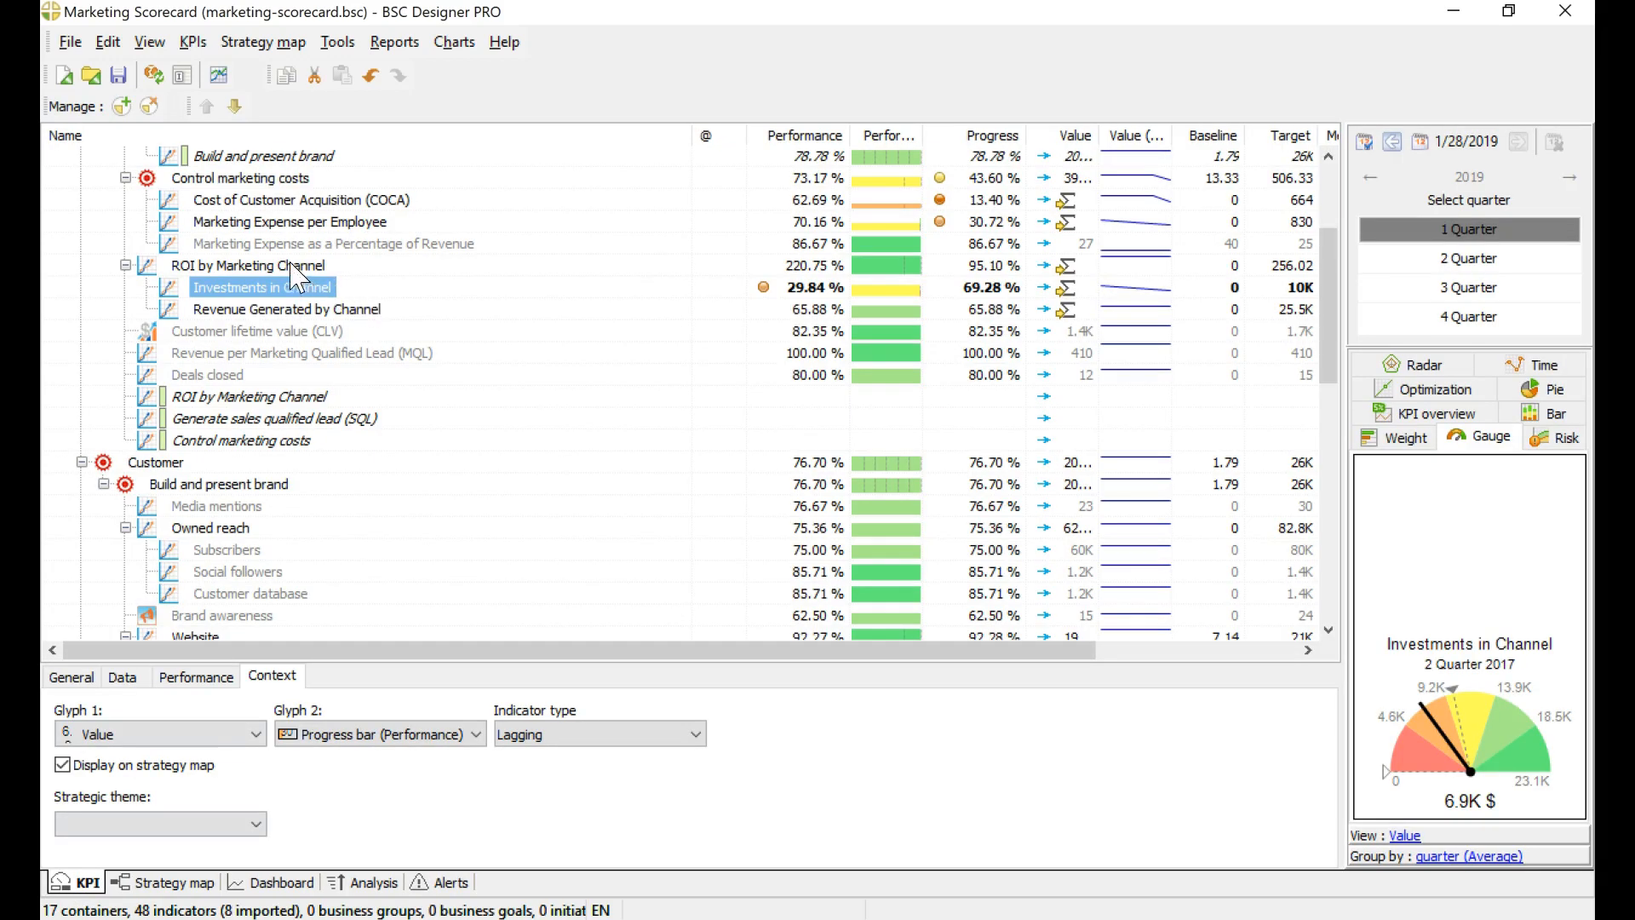
pyautogui.click(281, 223)
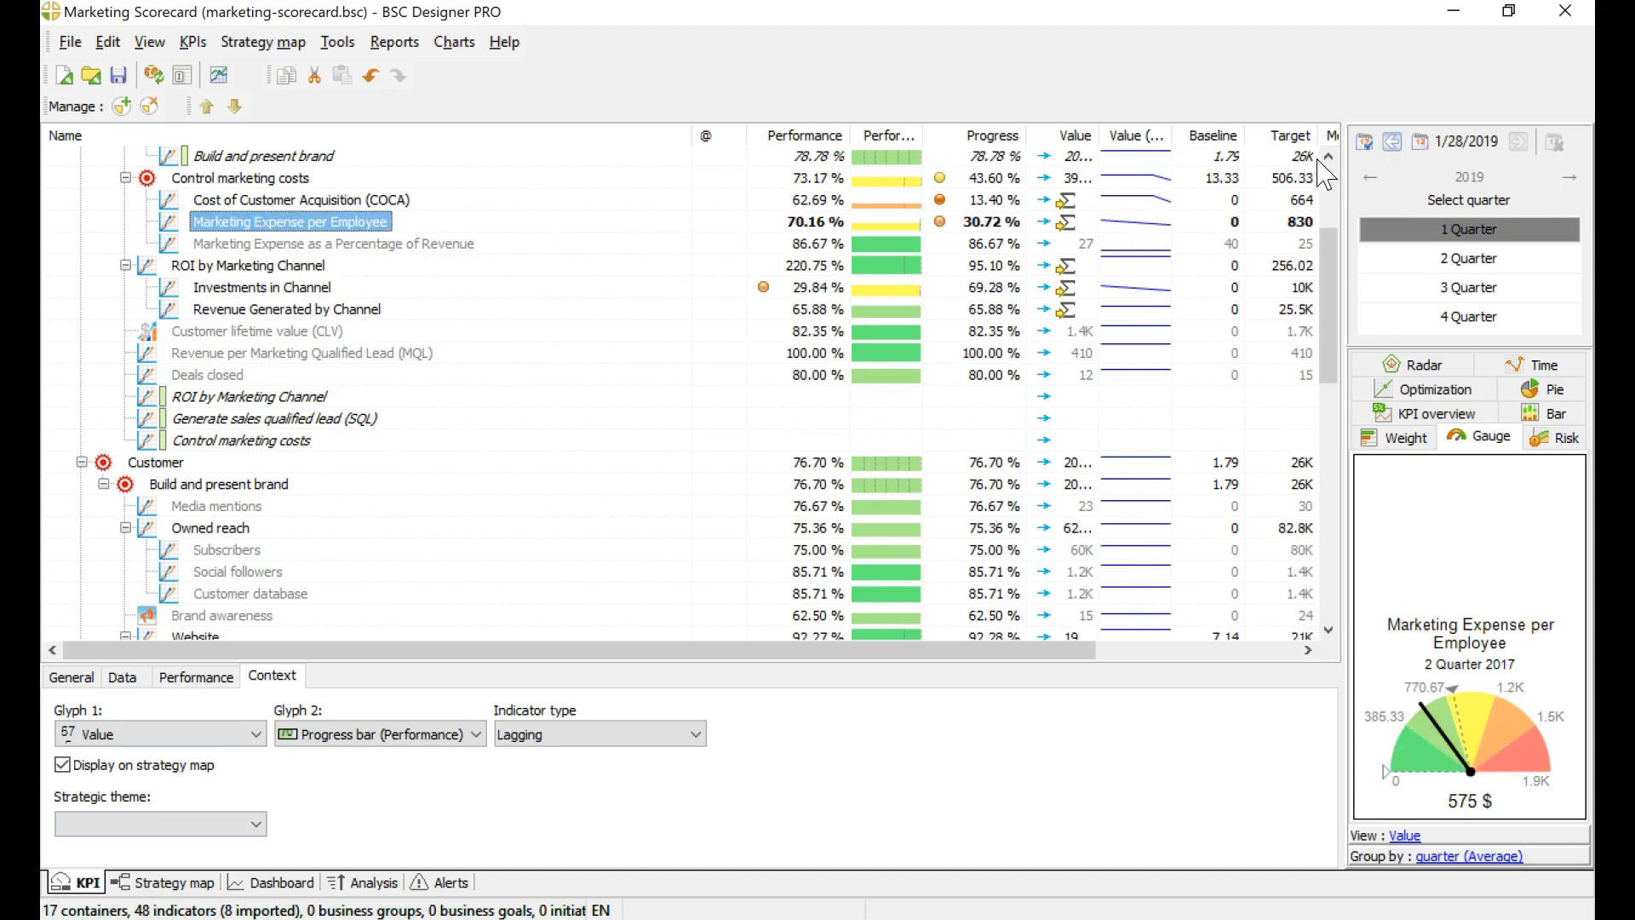
pyautogui.scroll(3, 1333, 183)
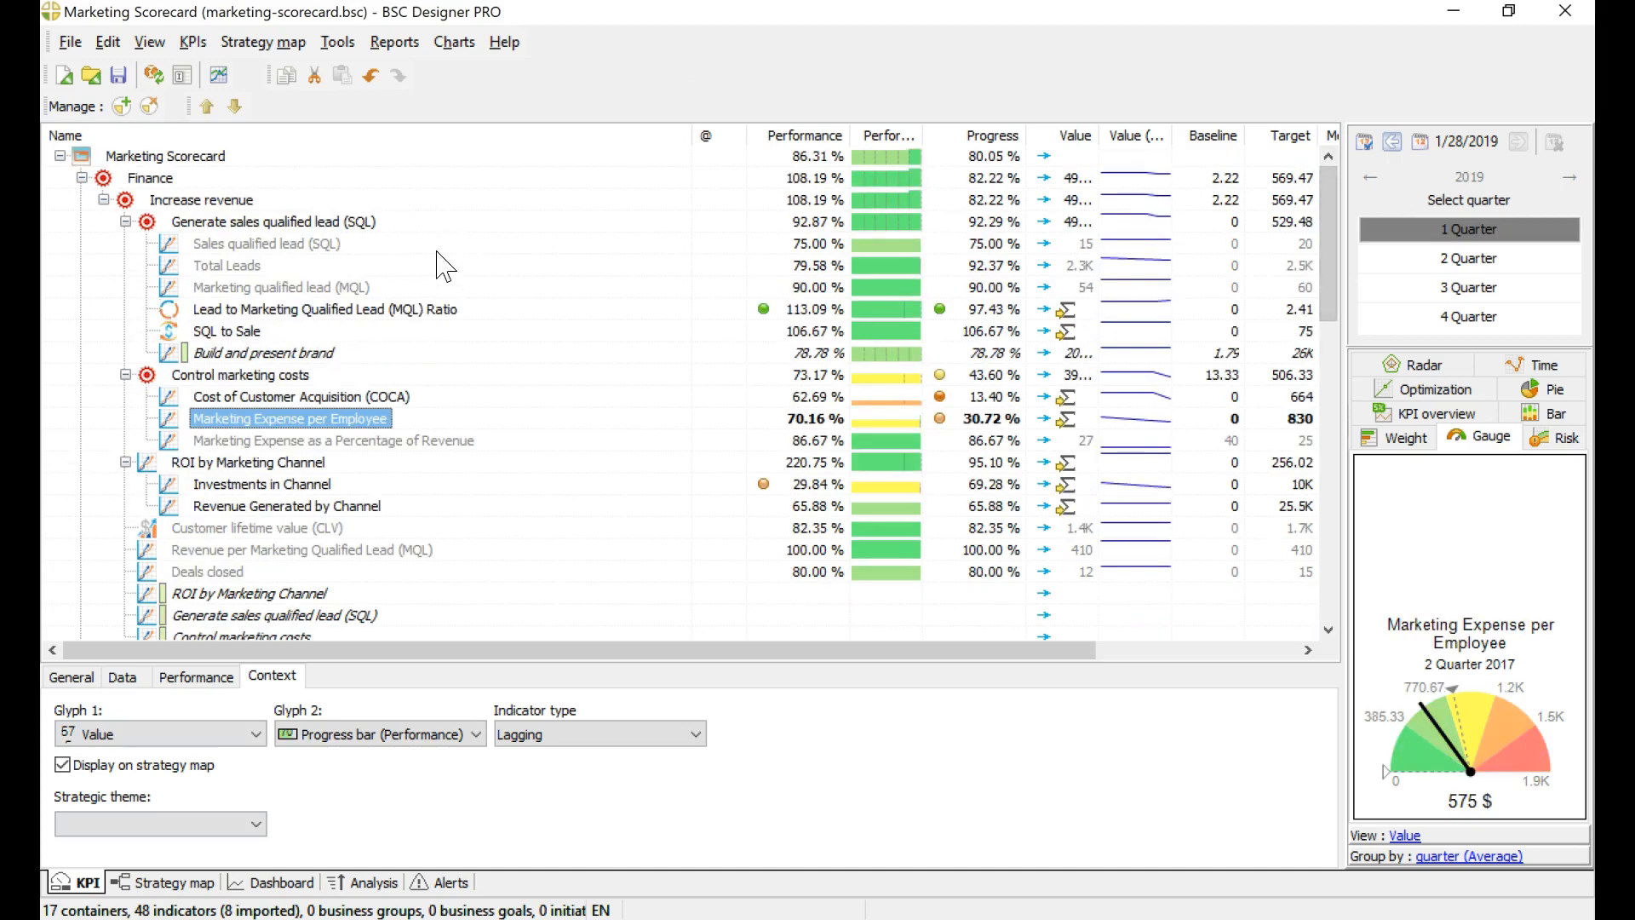
pyautogui.click(307, 223)
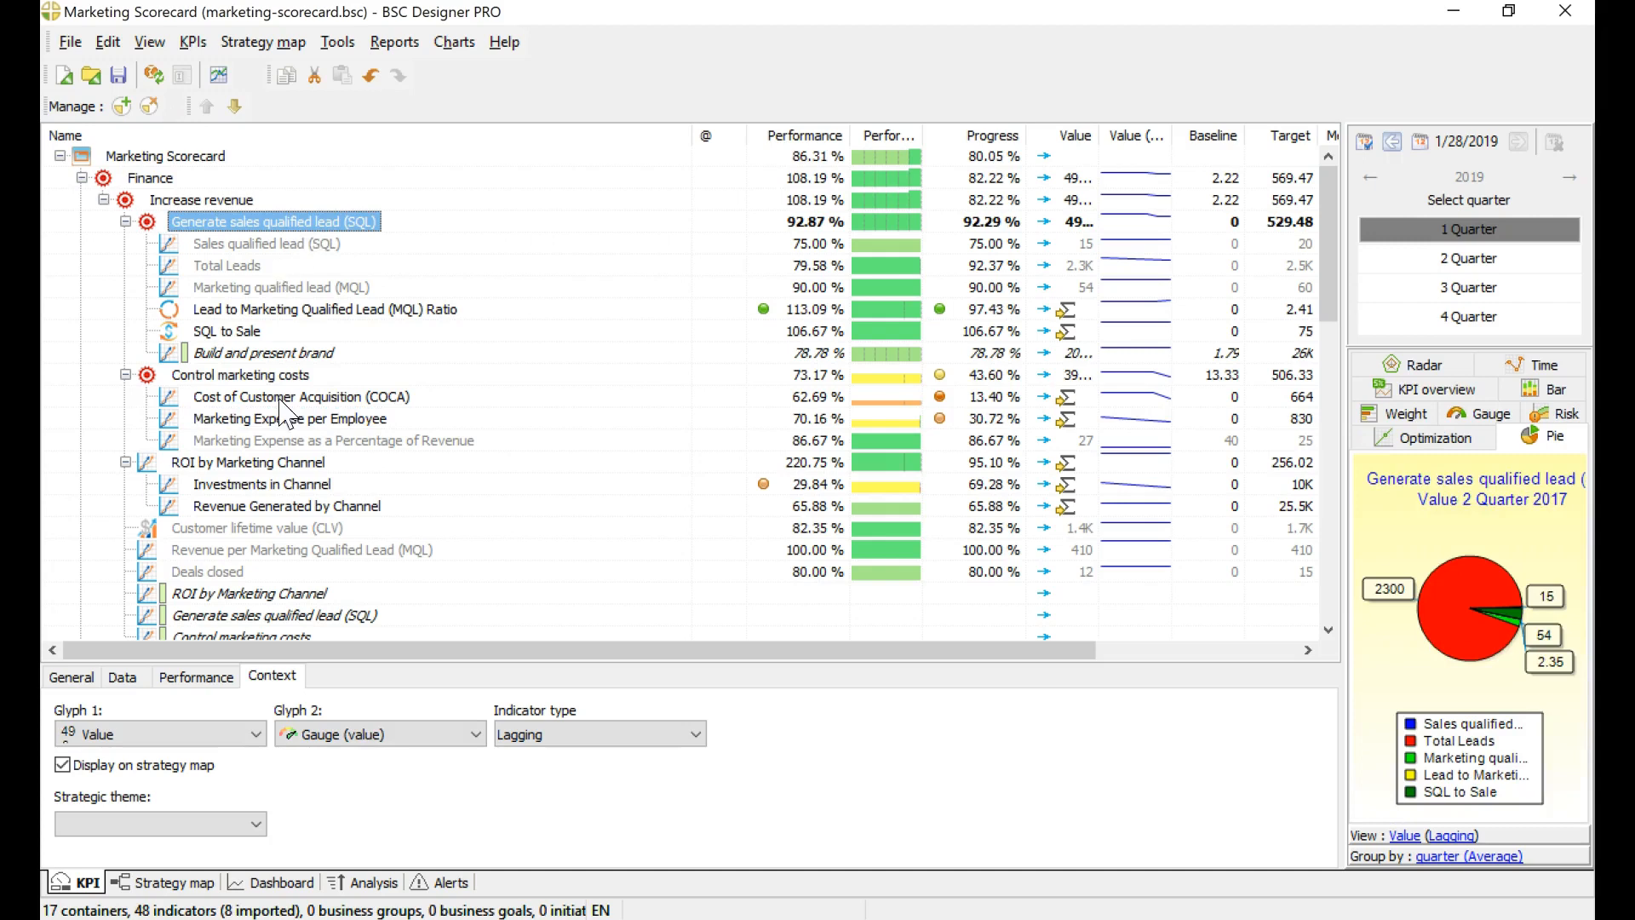
pyautogui.click(123, 677)
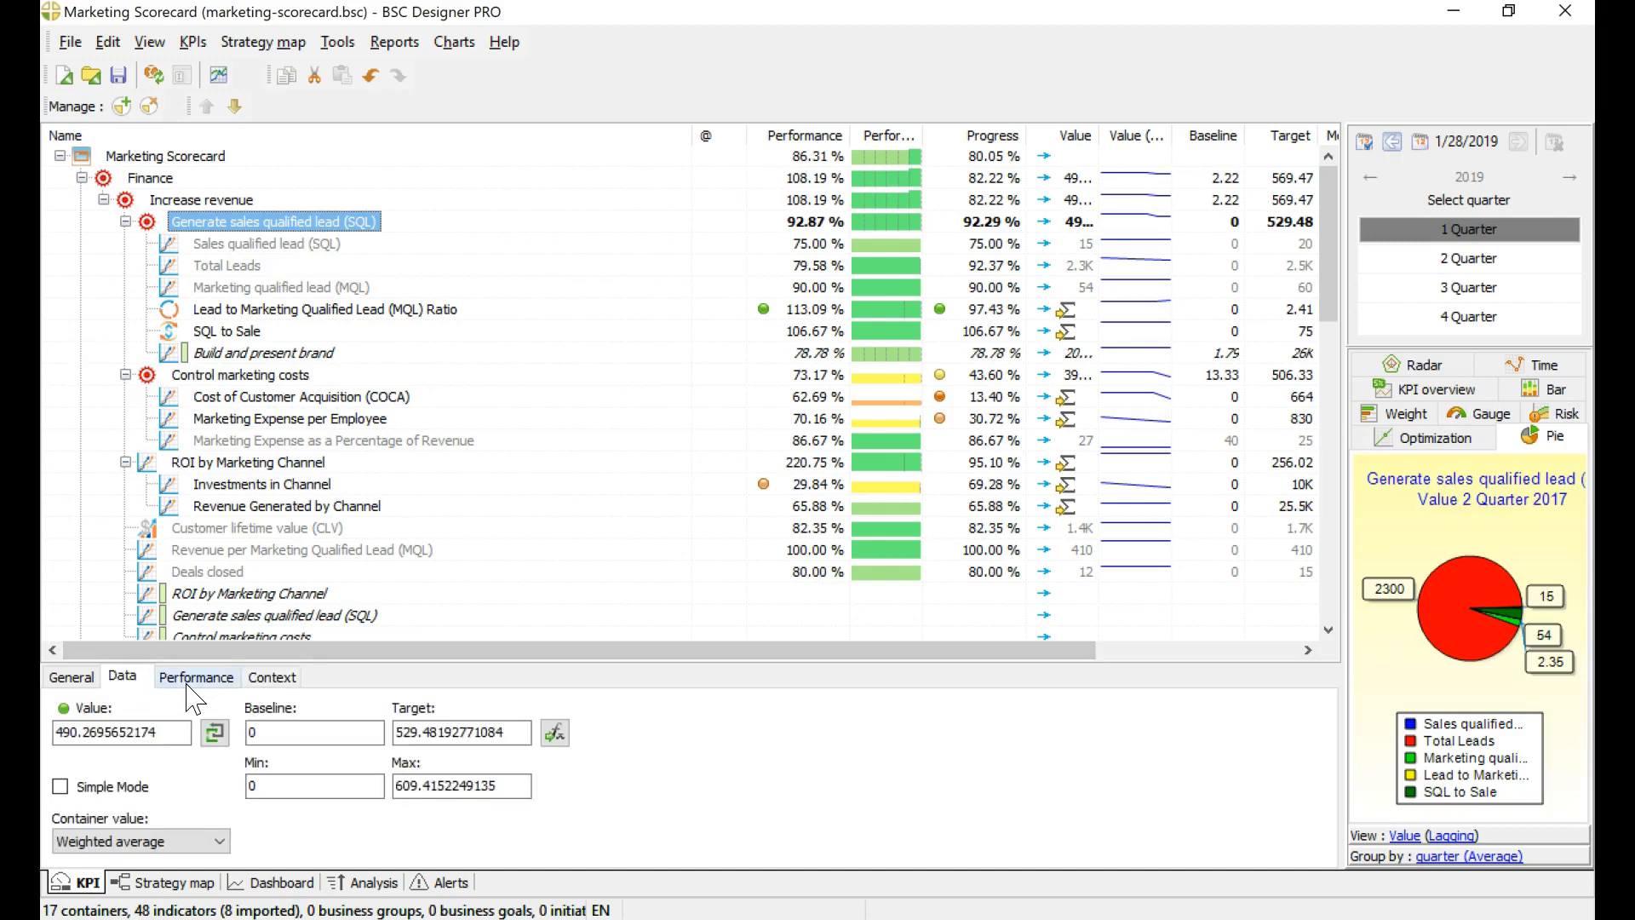
pyautogui.click(219, 289)
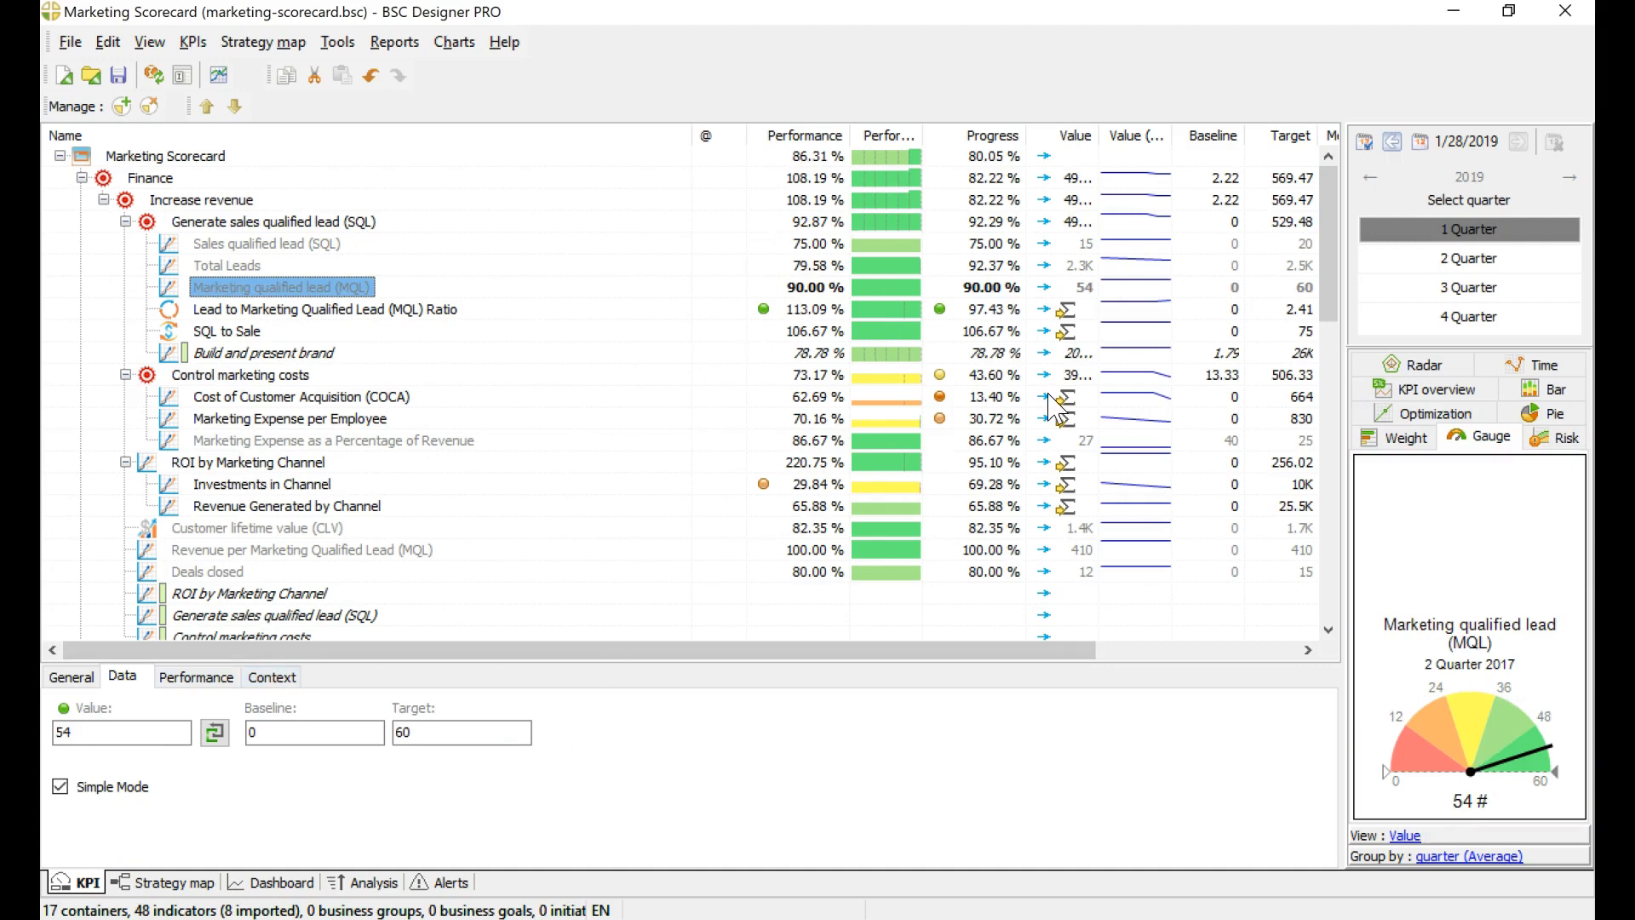
pyautogui.click(171, 886)
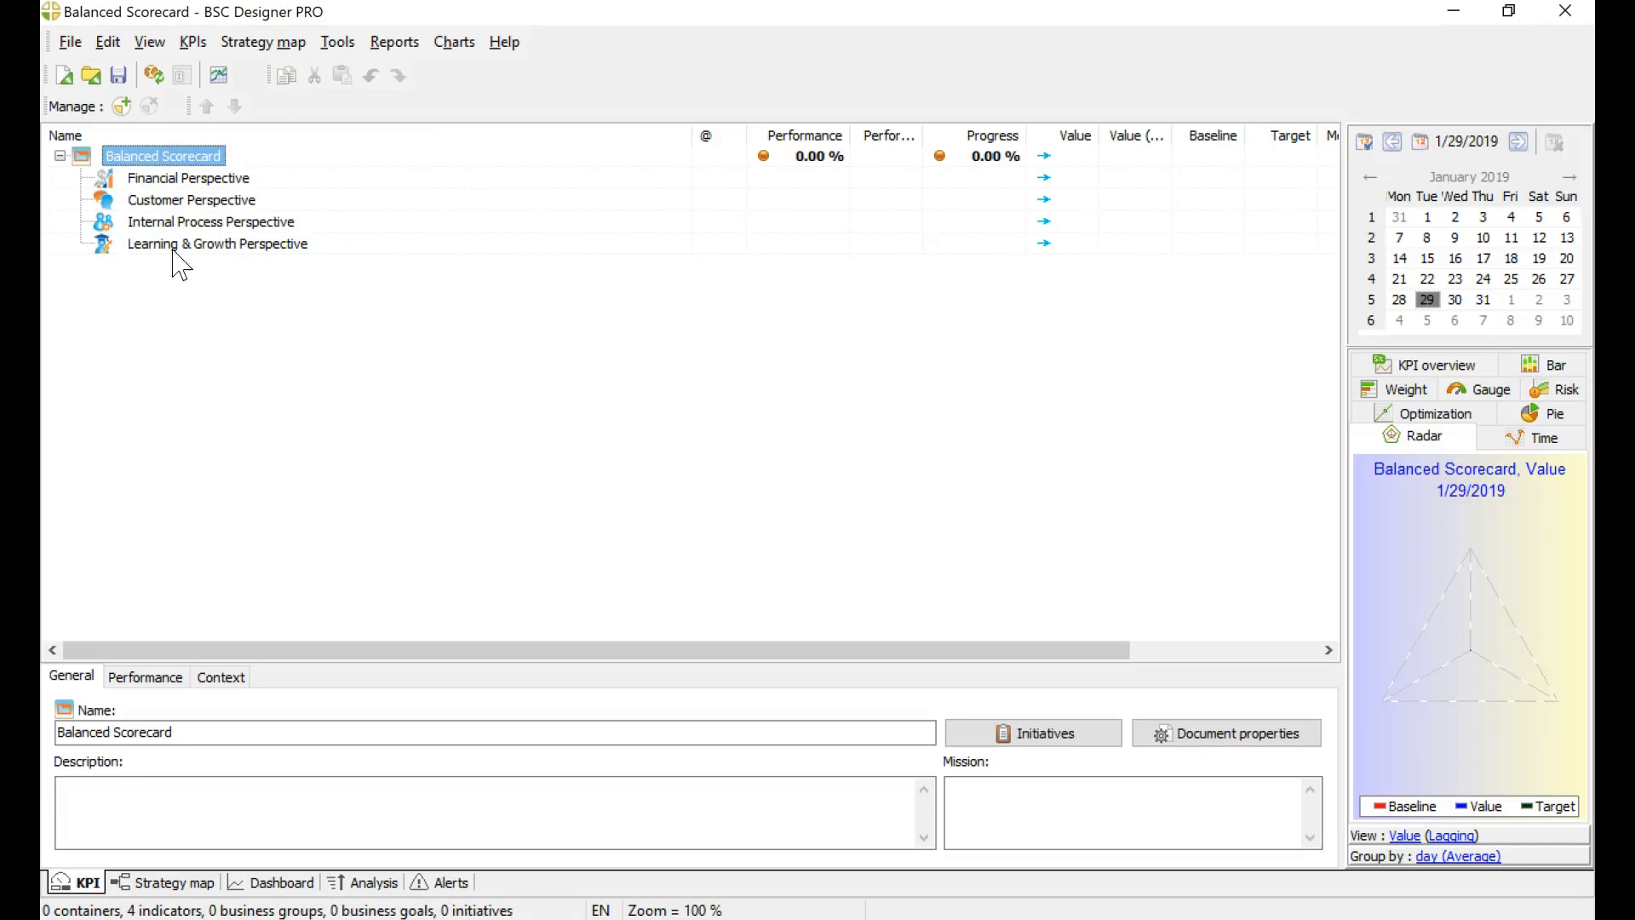
# Step: Create a new scorecard project named "Demo" with the default perspectives included
pyautogui.click(69, 42)
pyautogui.click(98, 74)
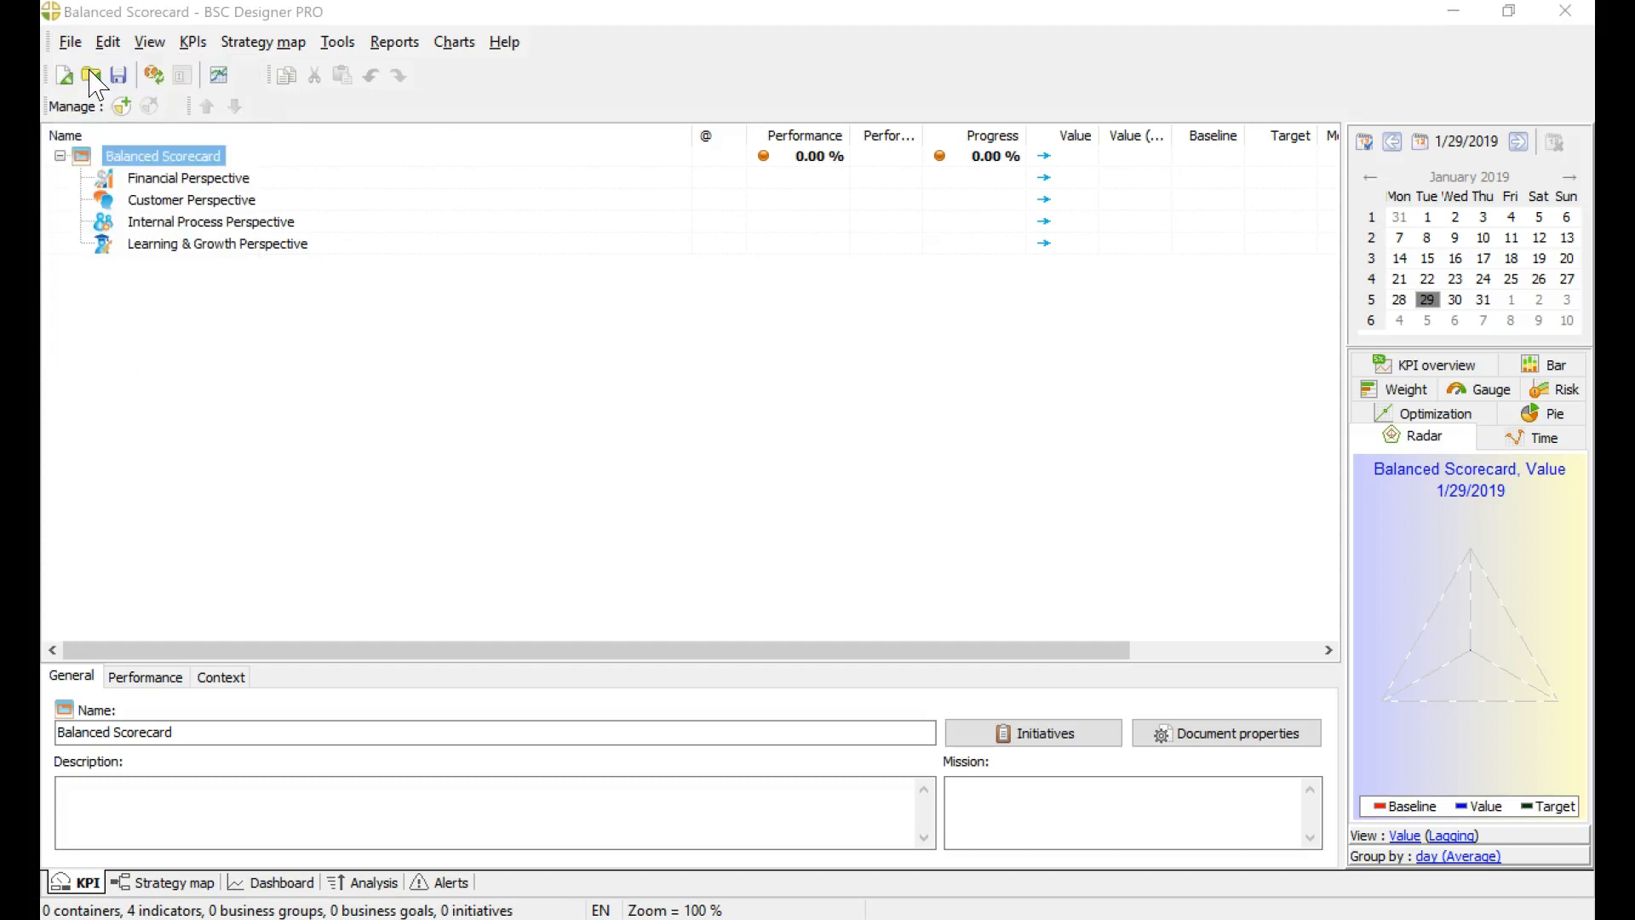
pyautogui.click(883, 504)
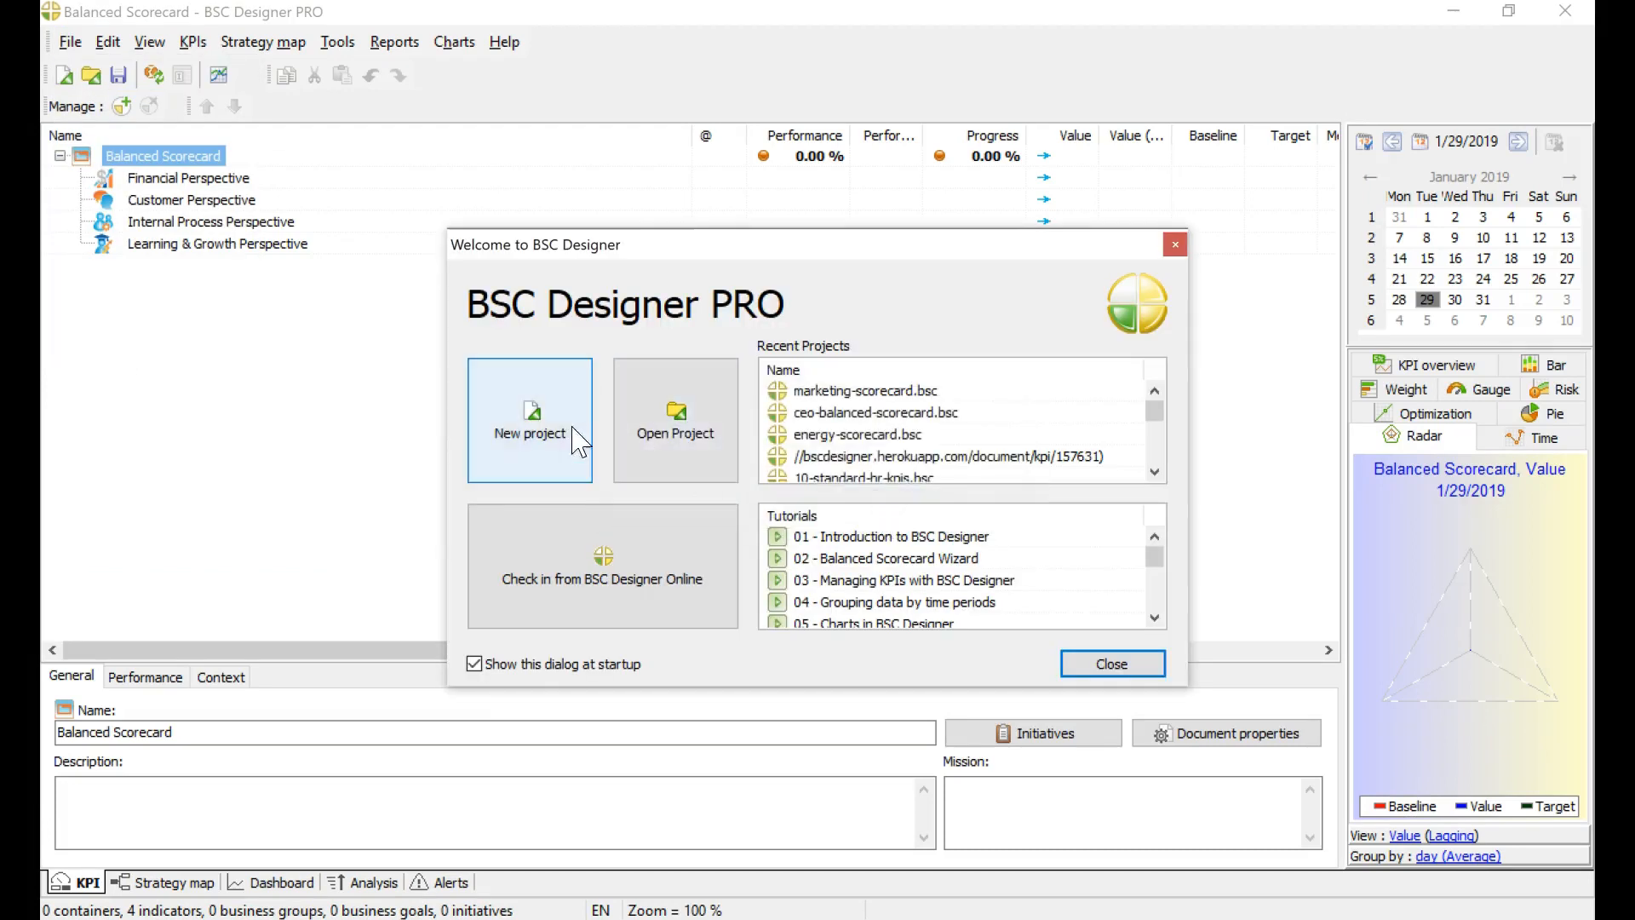
pyautogui.click(579, 426)
pyautogui.write('De')
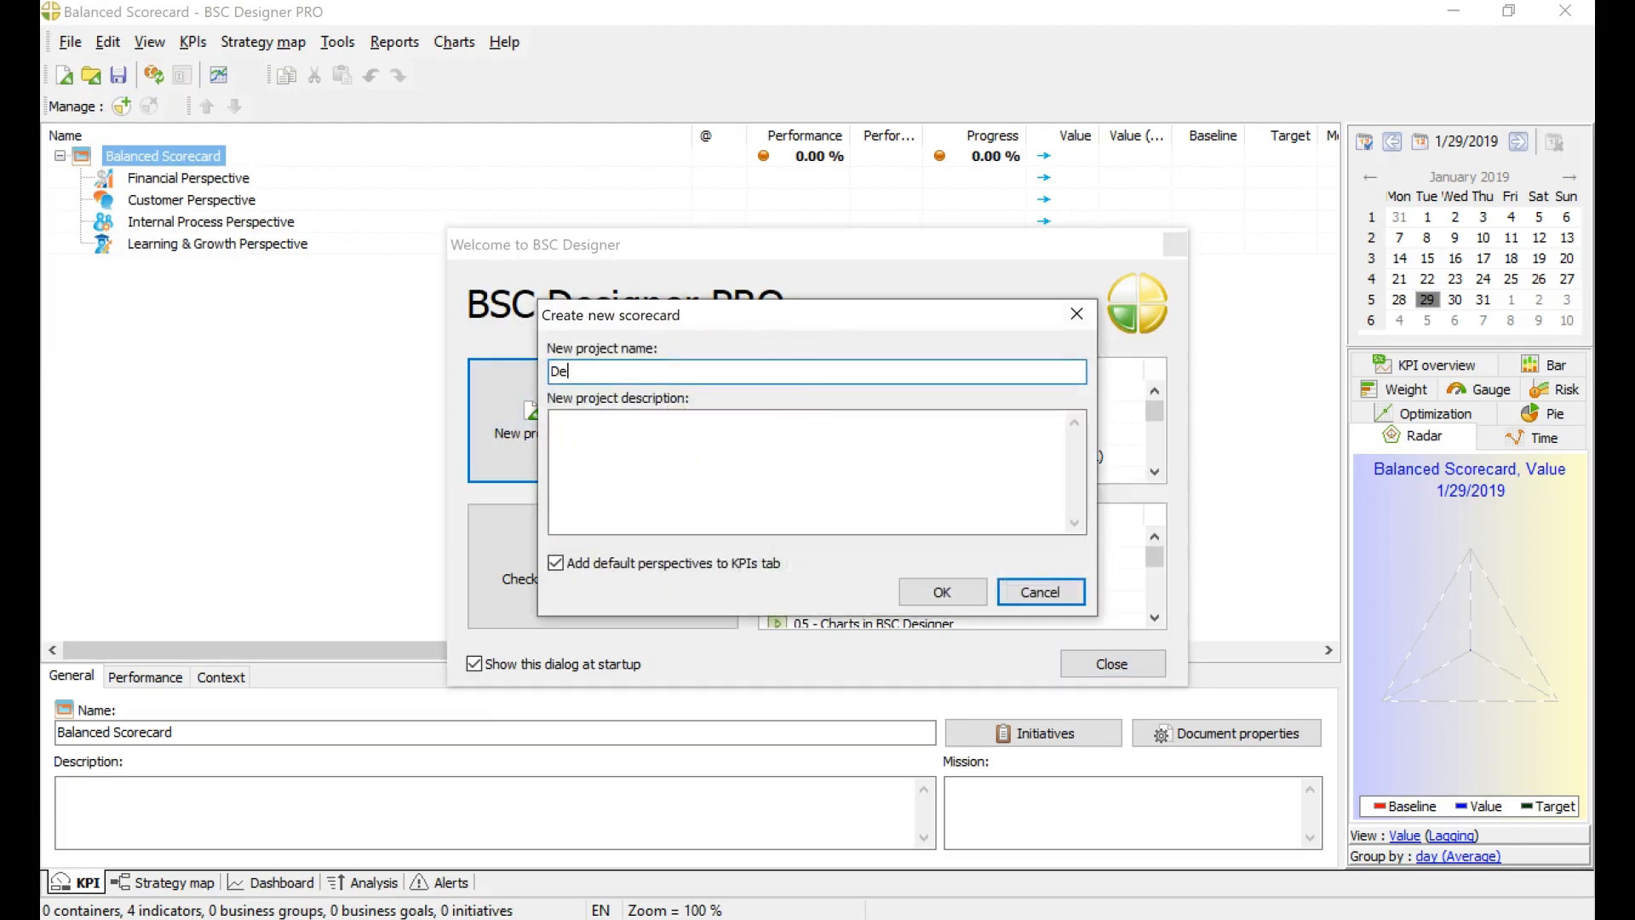
pyautogui.write('mo')
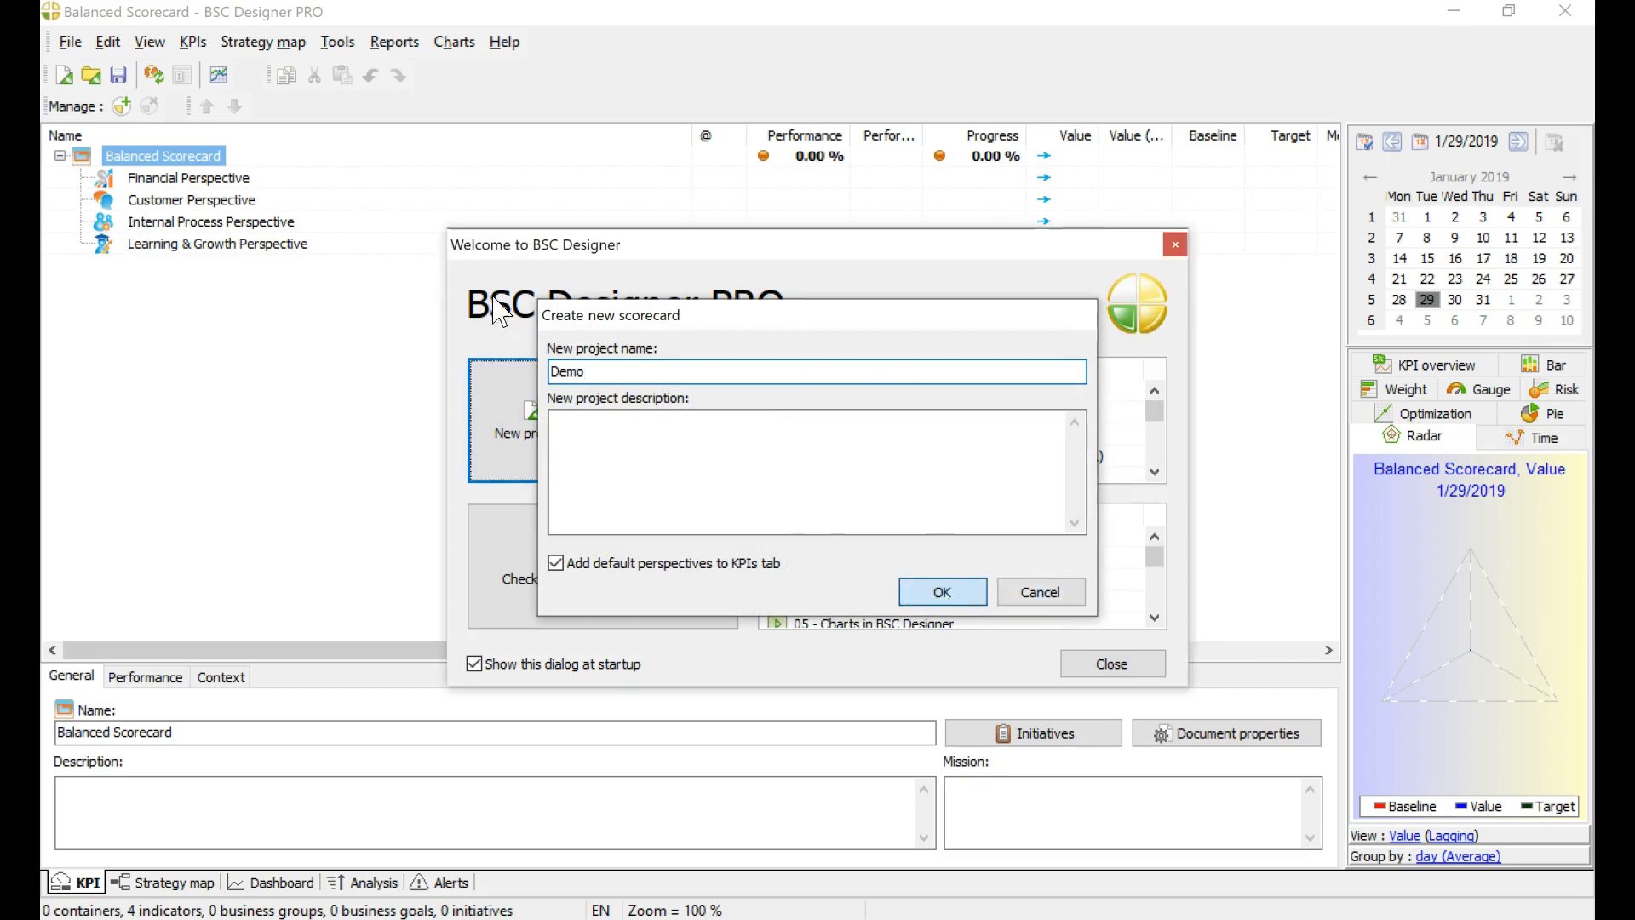
pyautogui.click(944, 594)
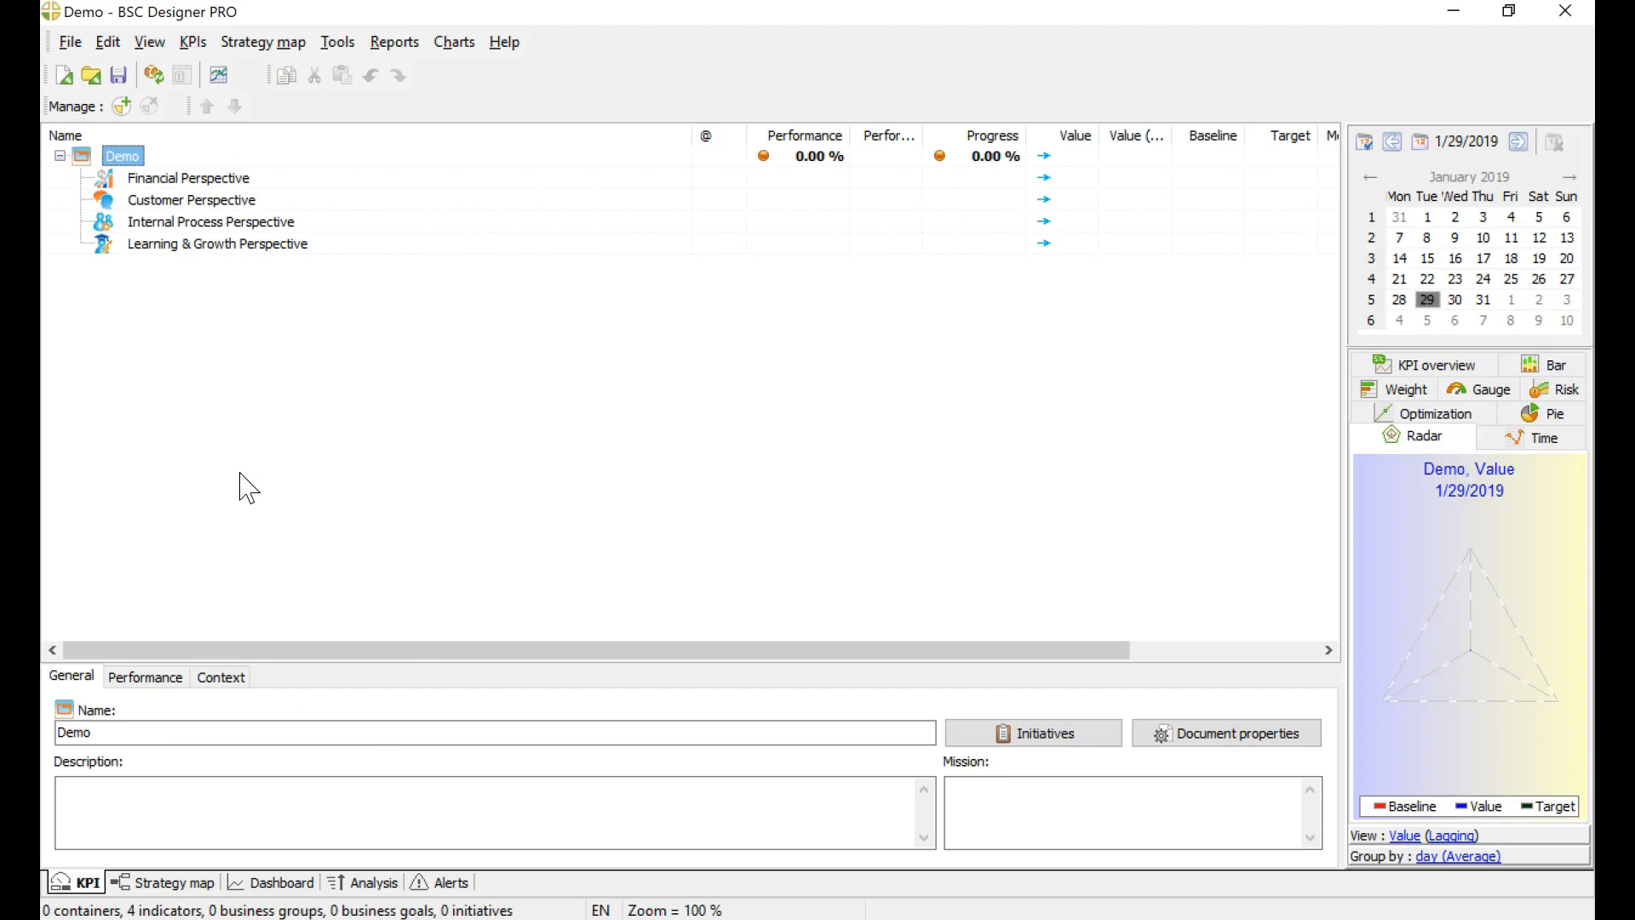
# Step: Generate the project's strategy map with the placement wizard, using the Balanced Scorecard layout and an item width of 226
pyautogui.click(203, 179)
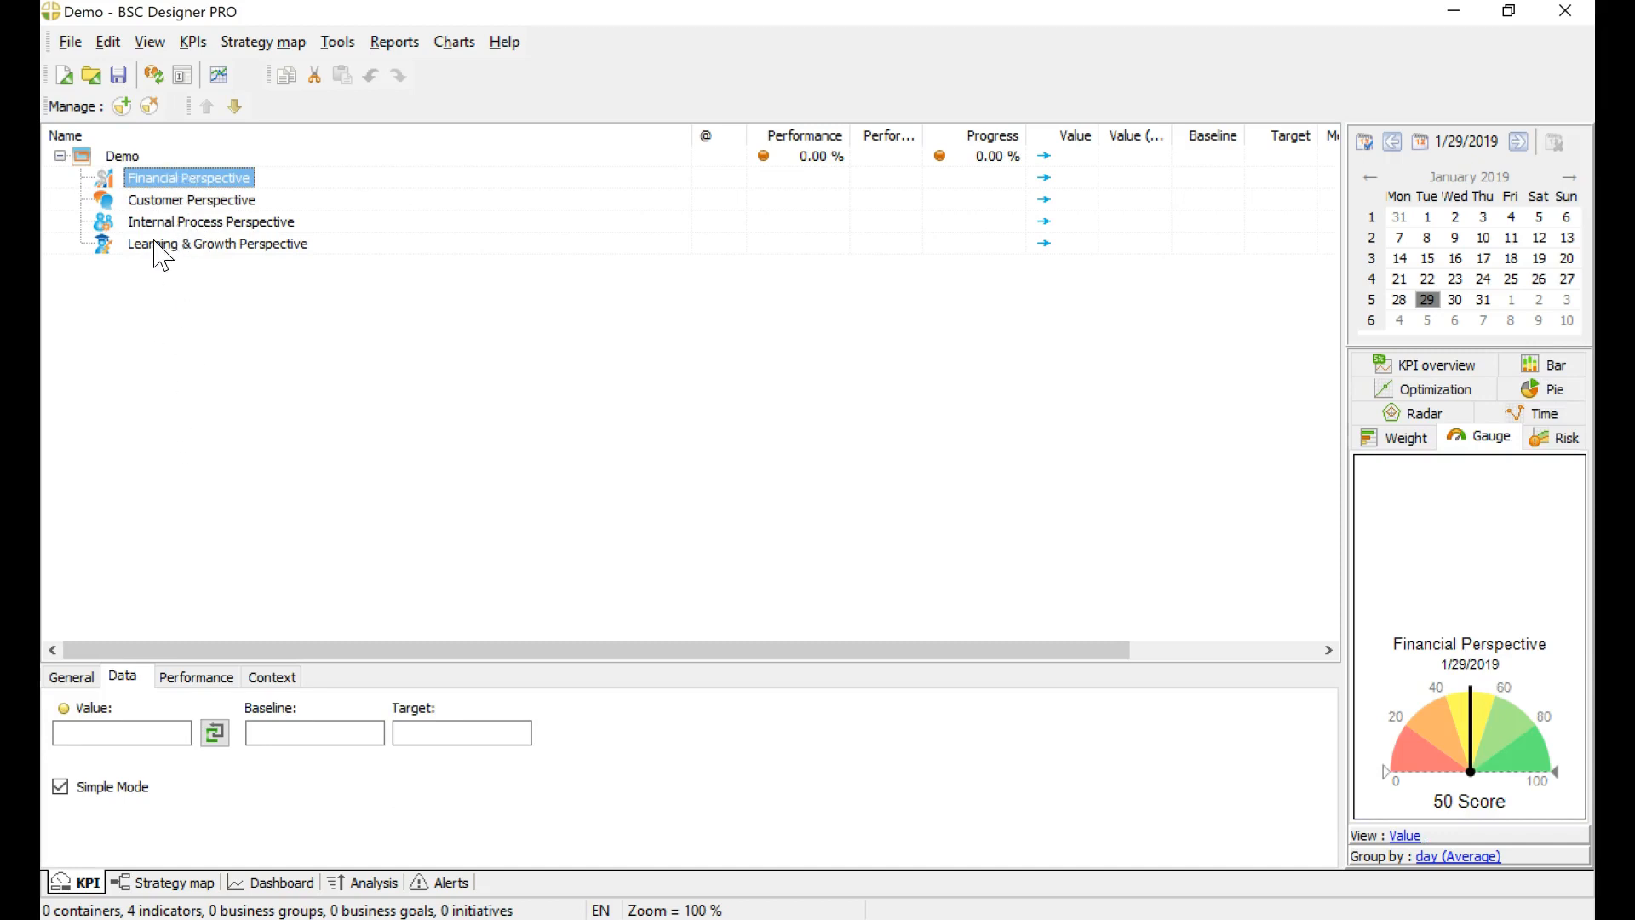
pyautogui.click(164, 883)
pyautogui.click(527, 182)
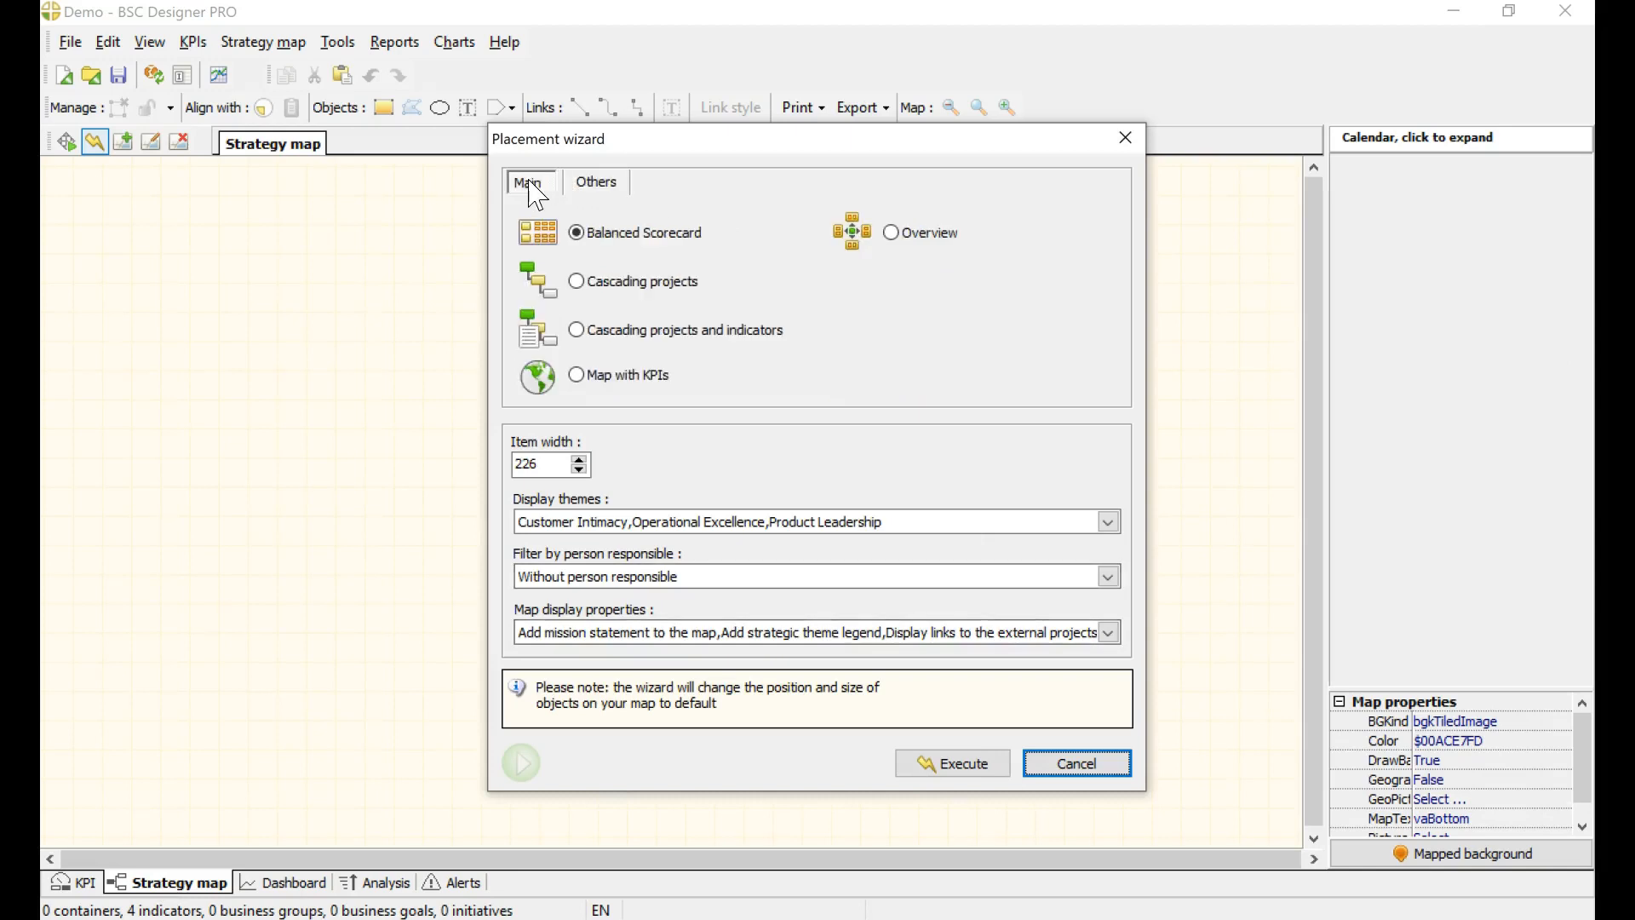
pyautogui.click(954, 764)
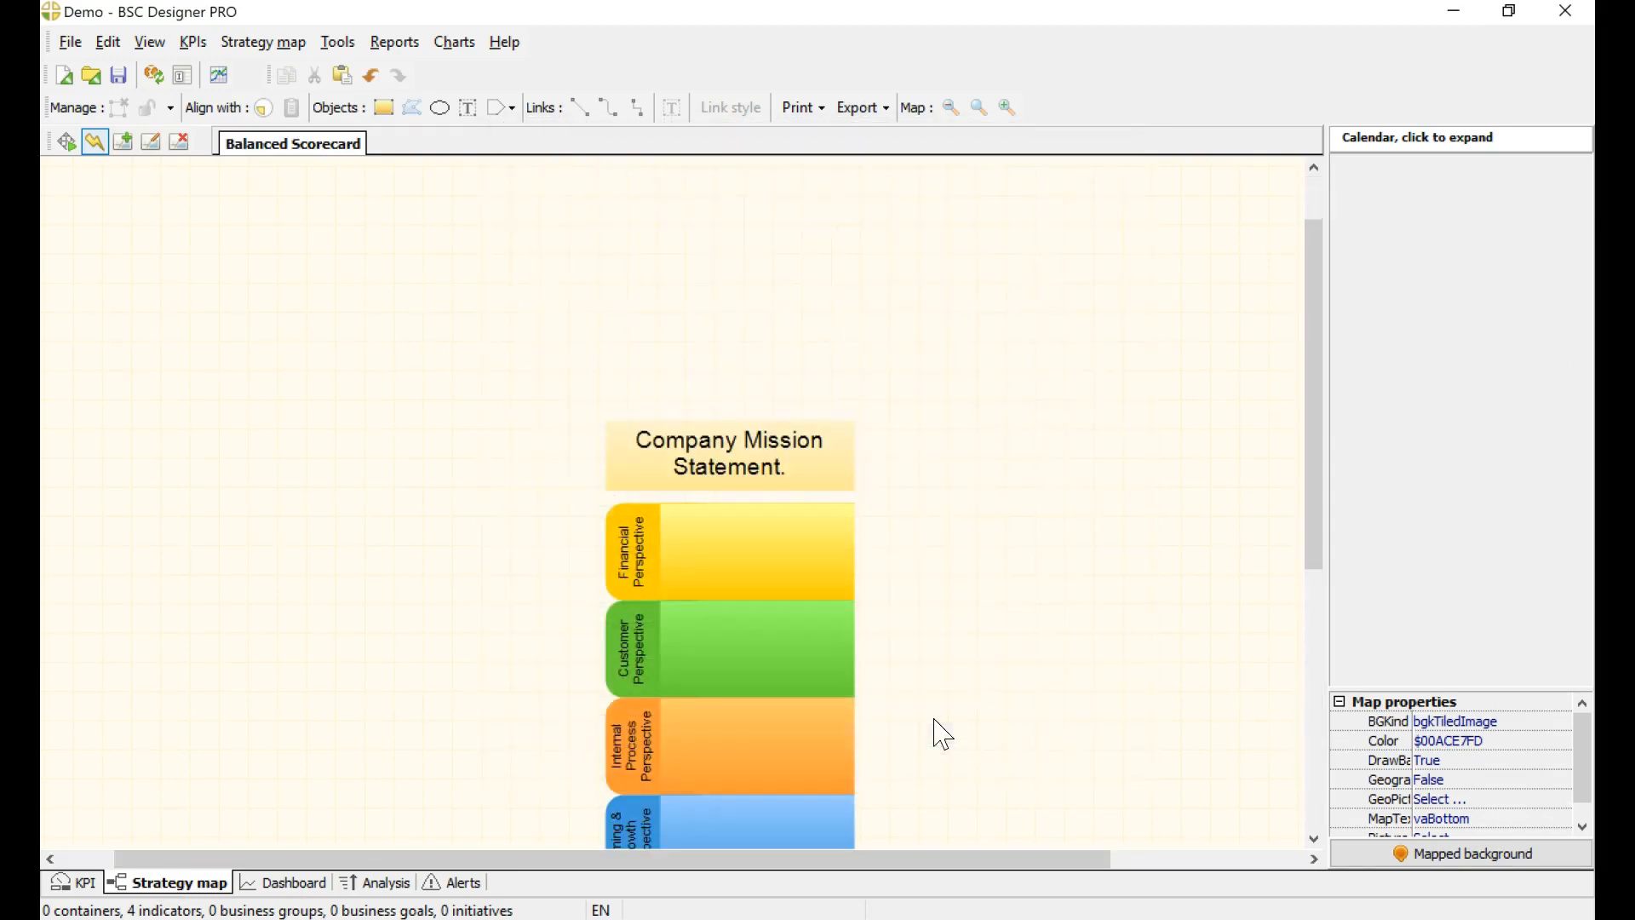
pyautogui.moveTo(1325, 273); pyautogui.dragTo(1321, 387)
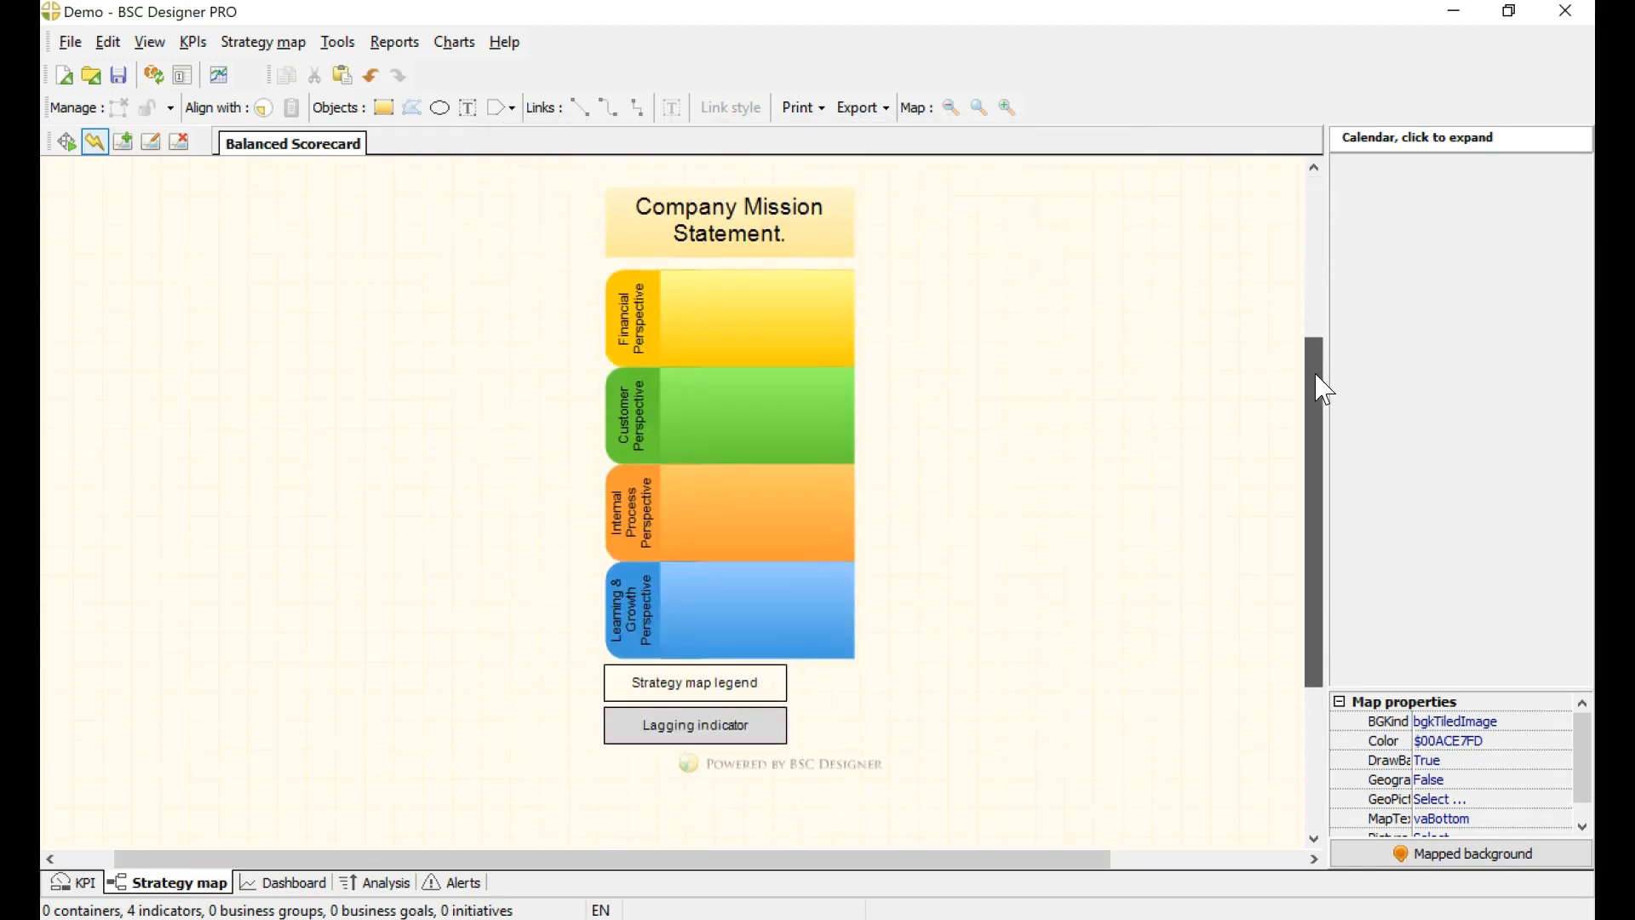
# Step: Add a new indicator under the Financial Perspective and name it "Increase Profits"
pyautogui.click(75, 884)
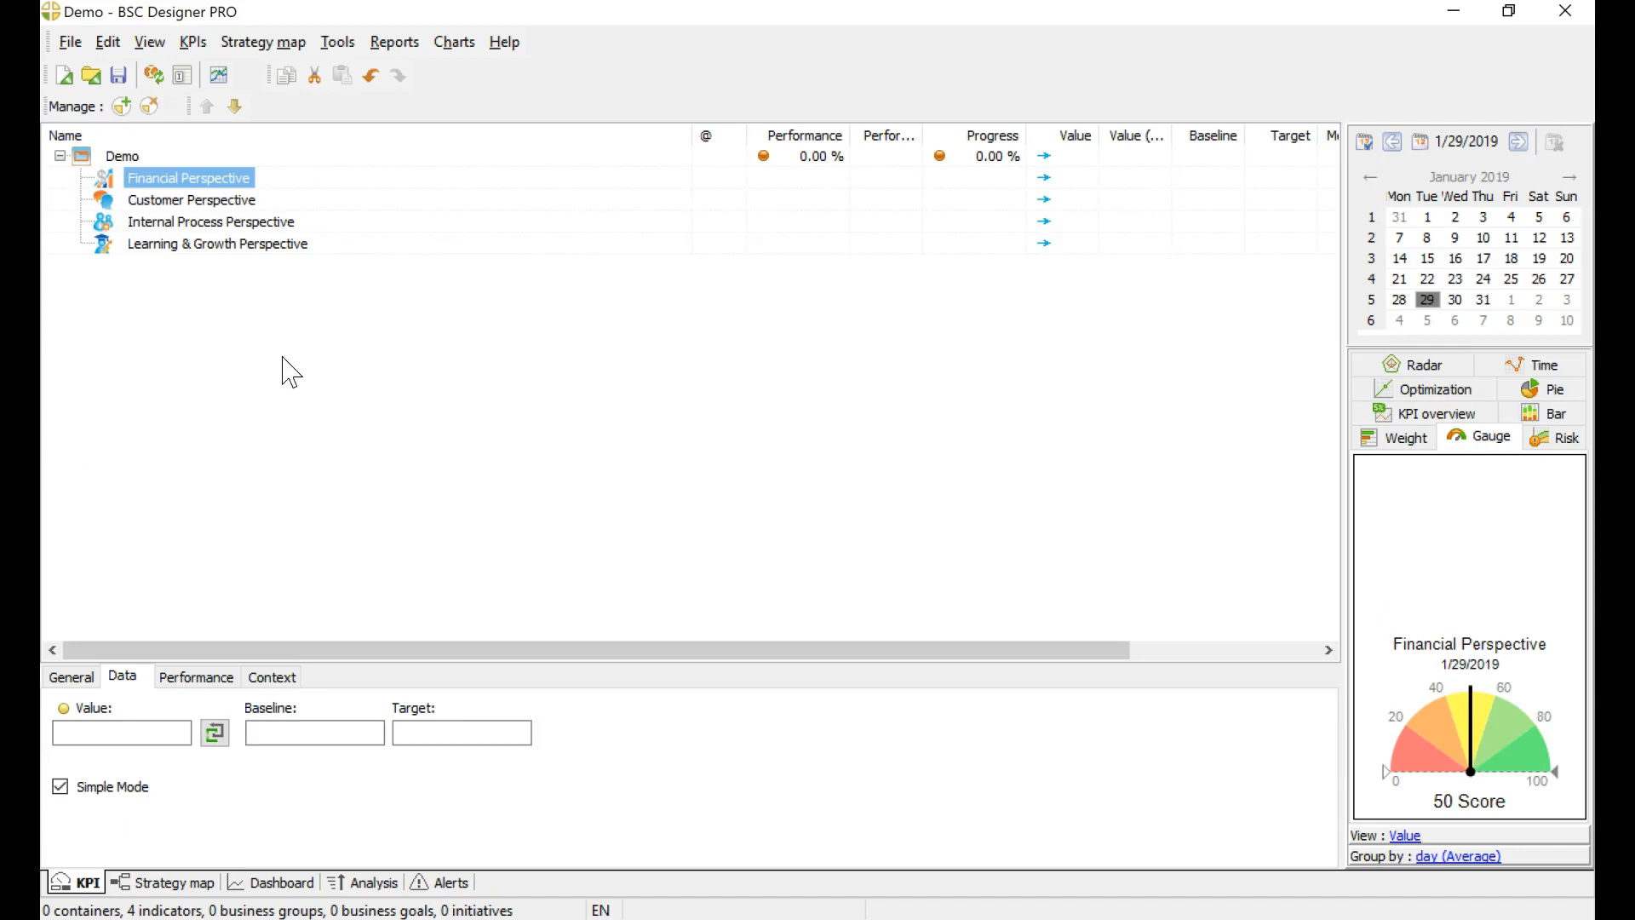
pyautogui.click(209, 205)
pyautogui.click(203, 180)
pyautogui.click(122, 106)
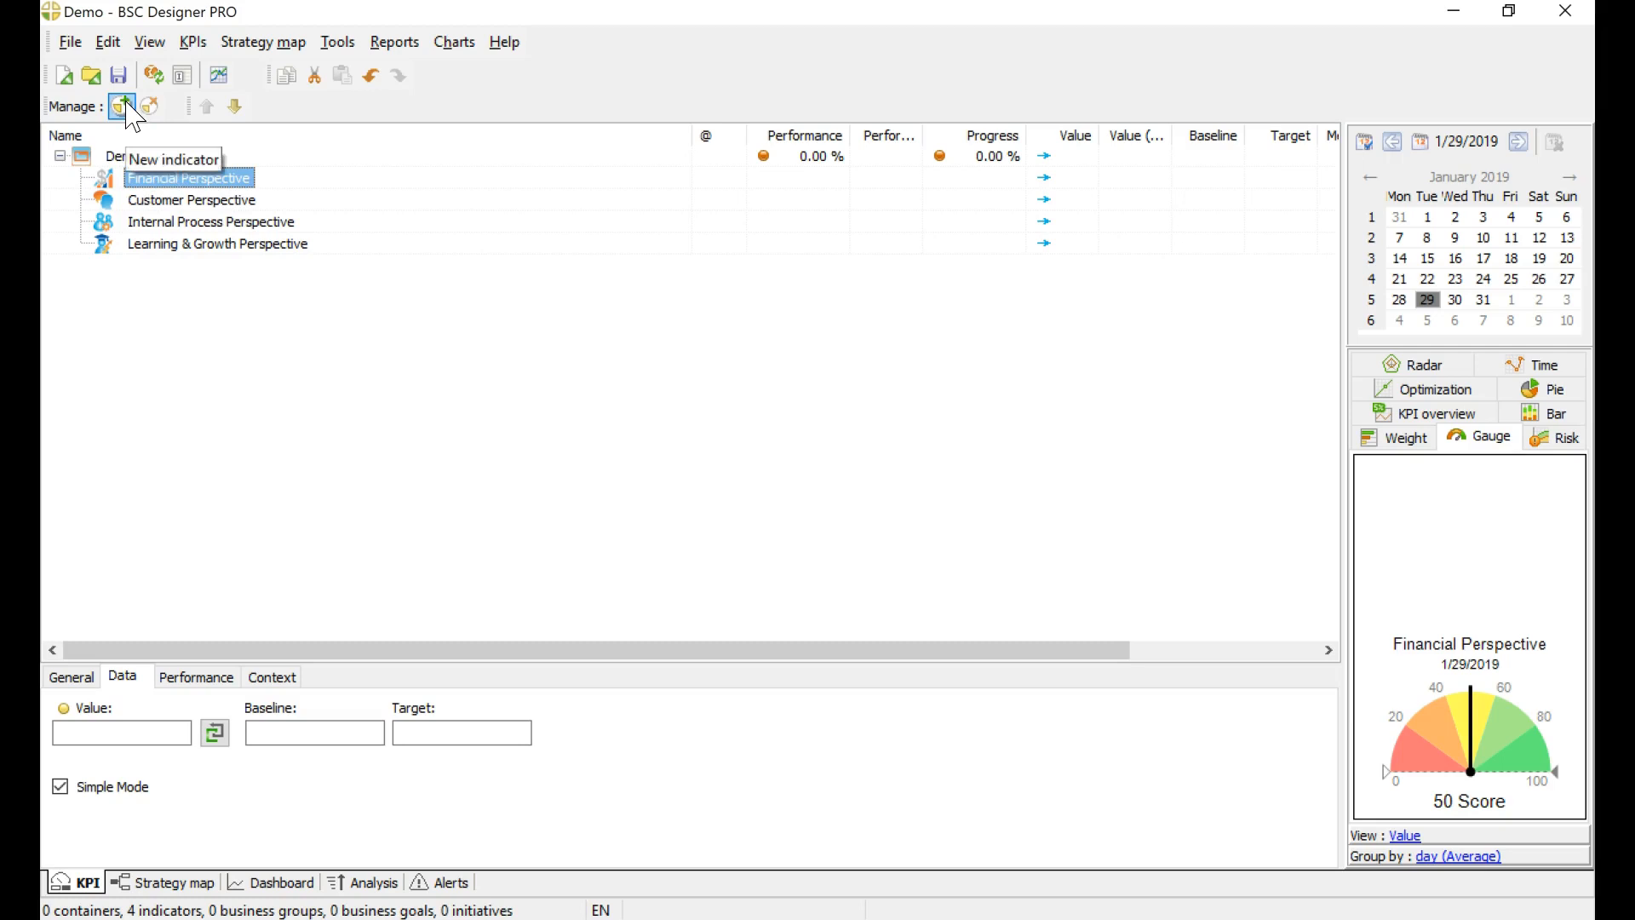
pyautogui.click(72, 676)
pyautogui.press('BackSpace')
pyautogui.hotkey('ctrl', 'z')
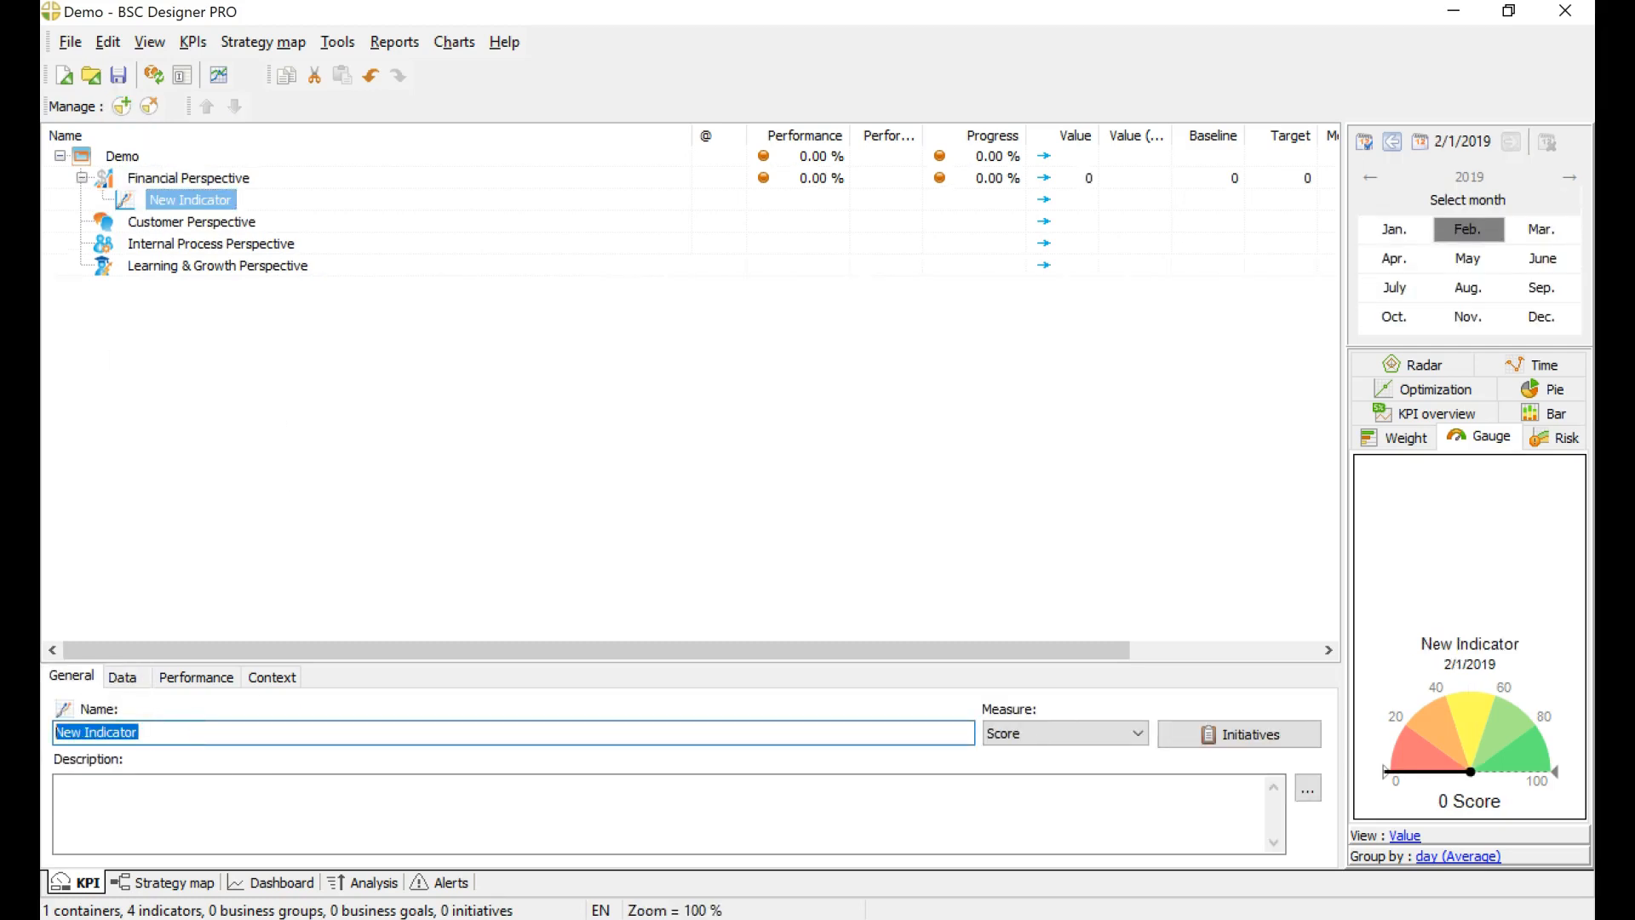
pyautogui.write('Increase Profits')
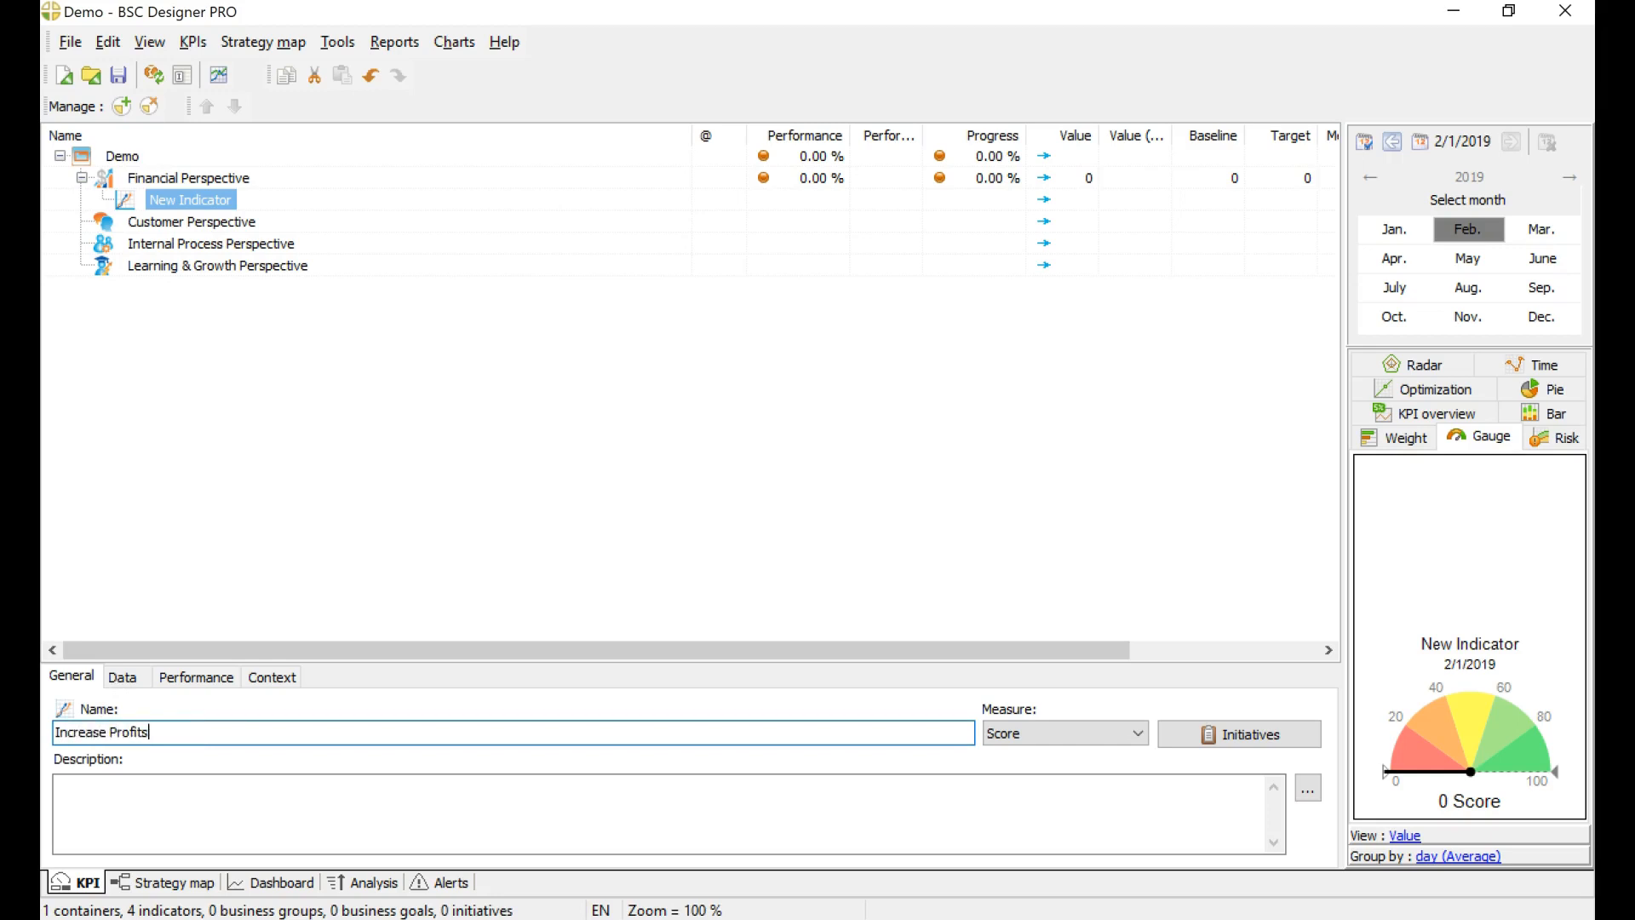
pyautogui.click(315, 390)
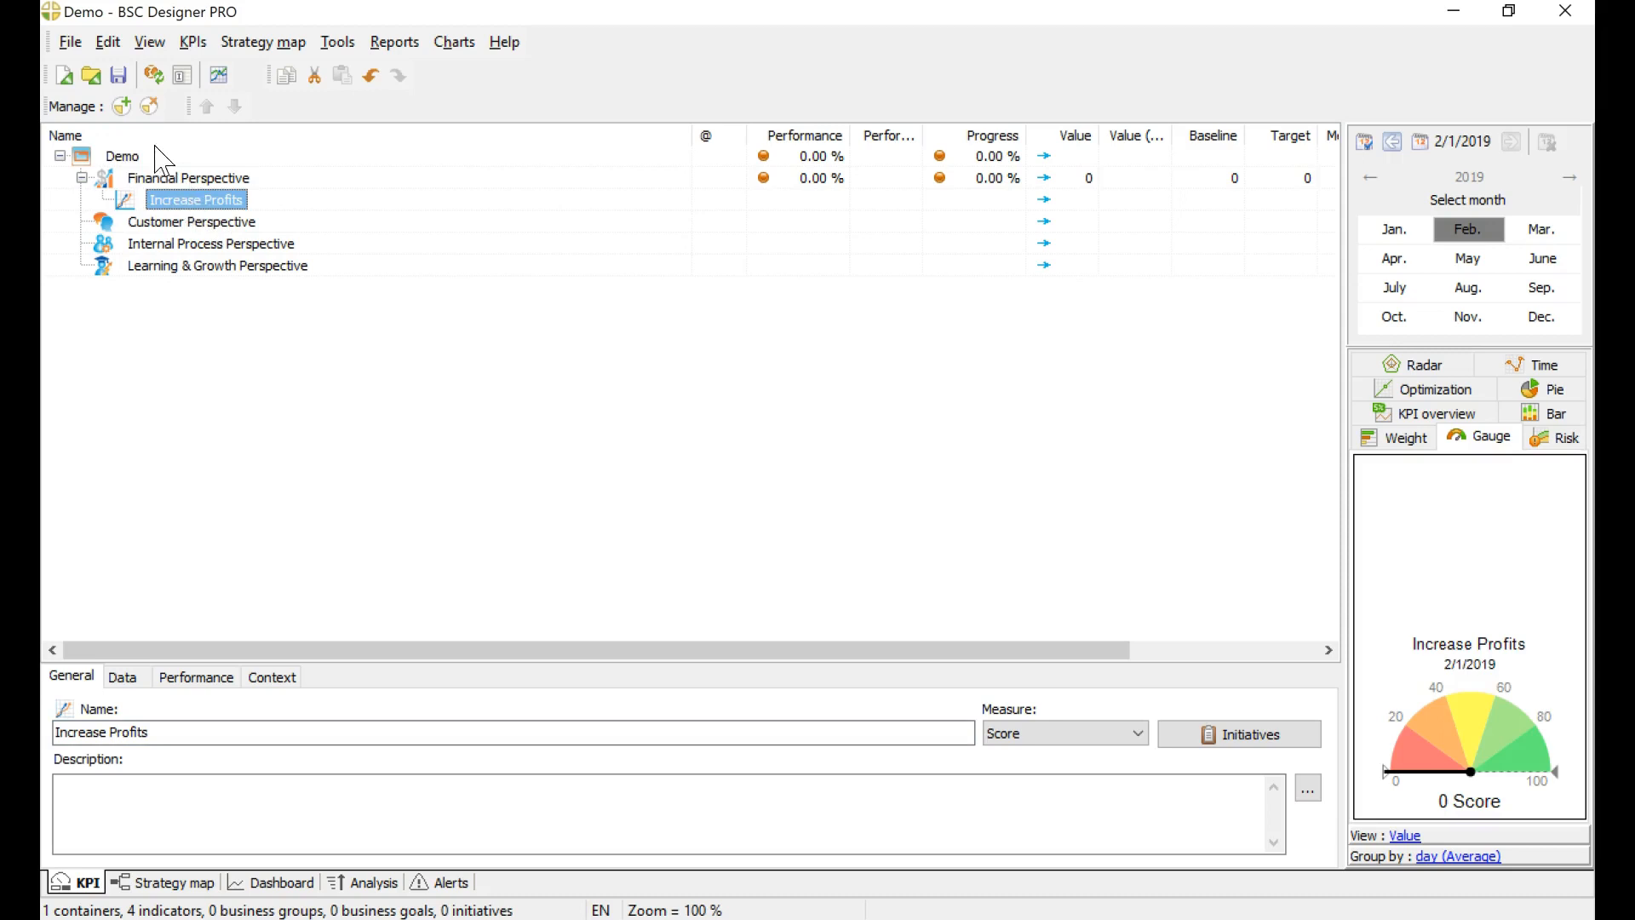
# Step: Add a new indicator under Increase Profits and name it "# of subscriptions"
pyautogui.click(121, 105)
pyautogui.click(189, 734)
pyautogui.moveTo(210, 733); pyautogui.dragTo(51, 733)
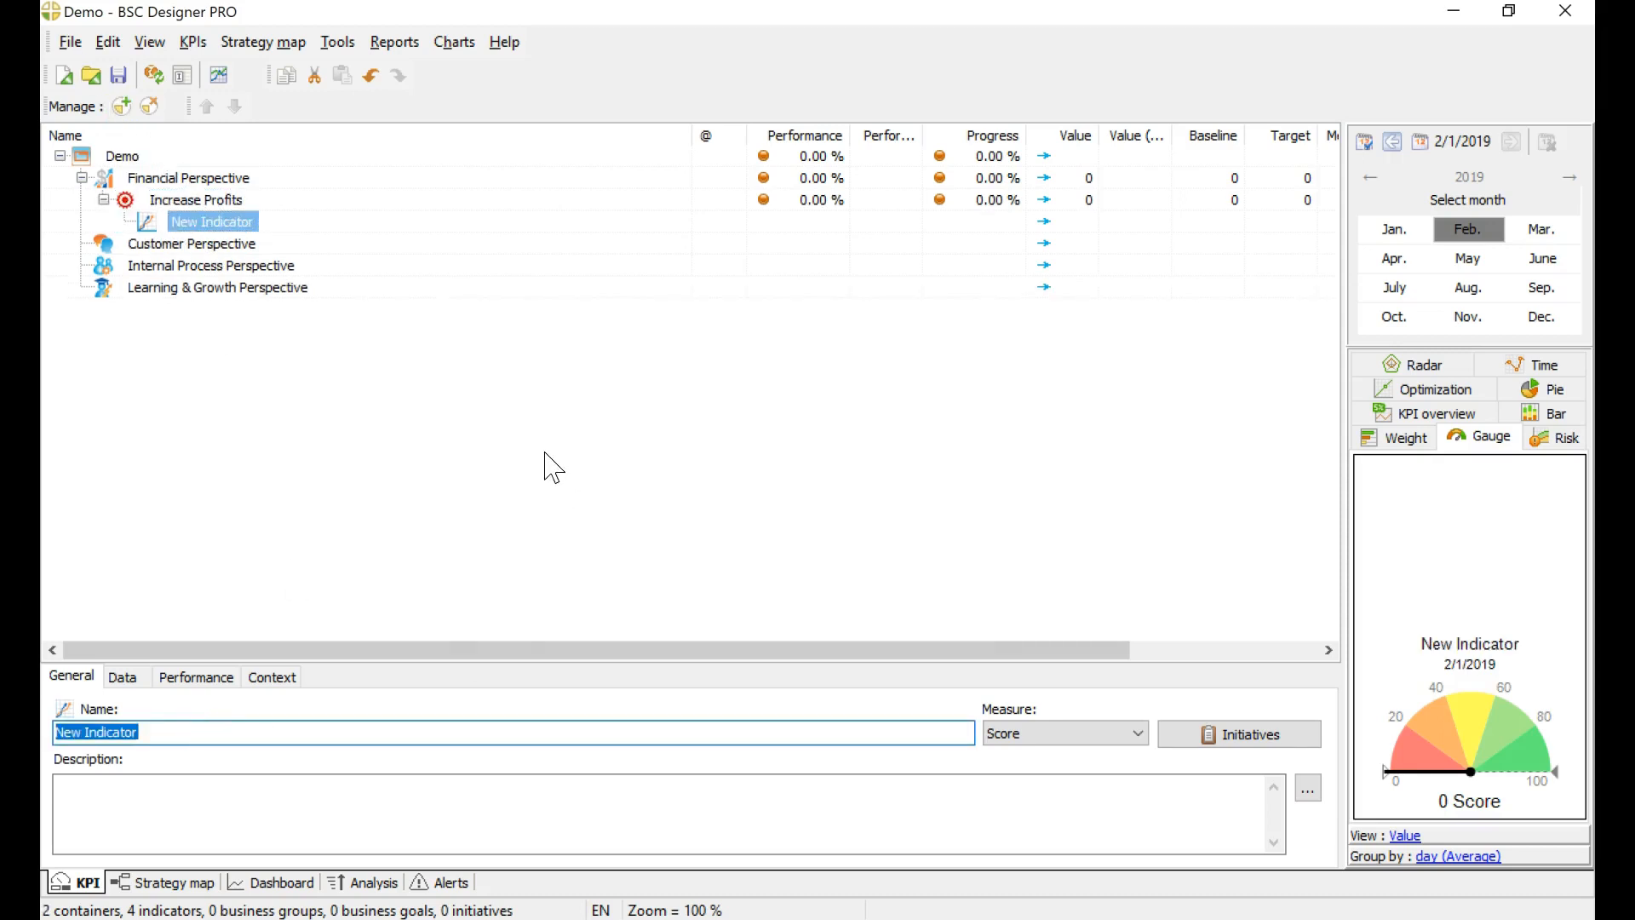
pyautogui.write('#')
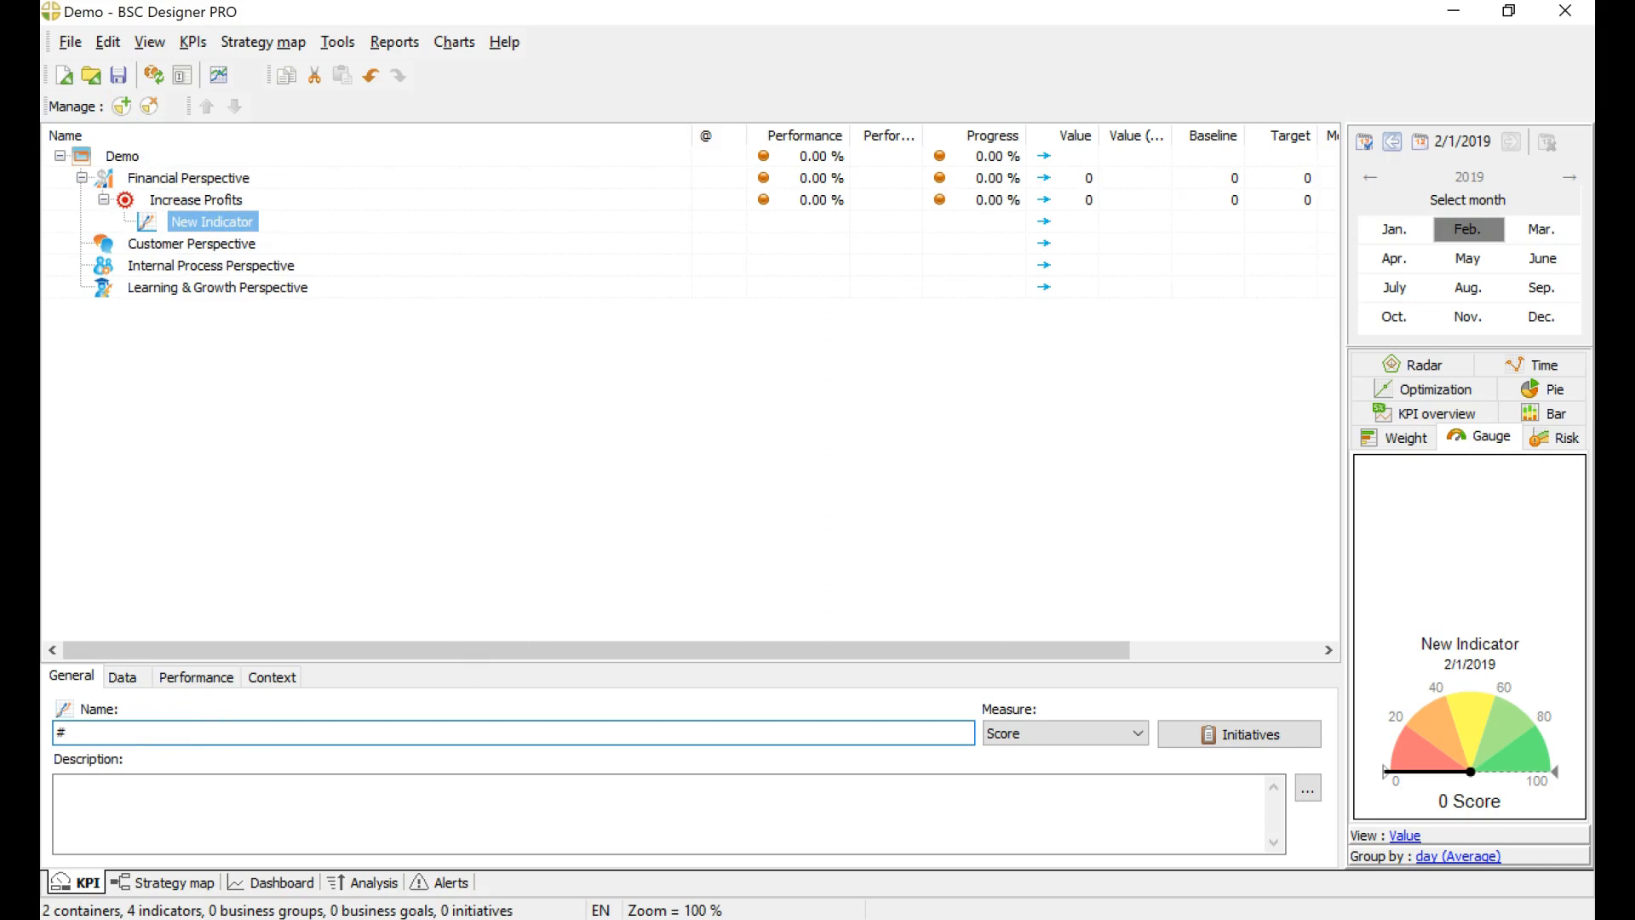
pyautogui.write(' ofs')
pyautogui.press('Return')
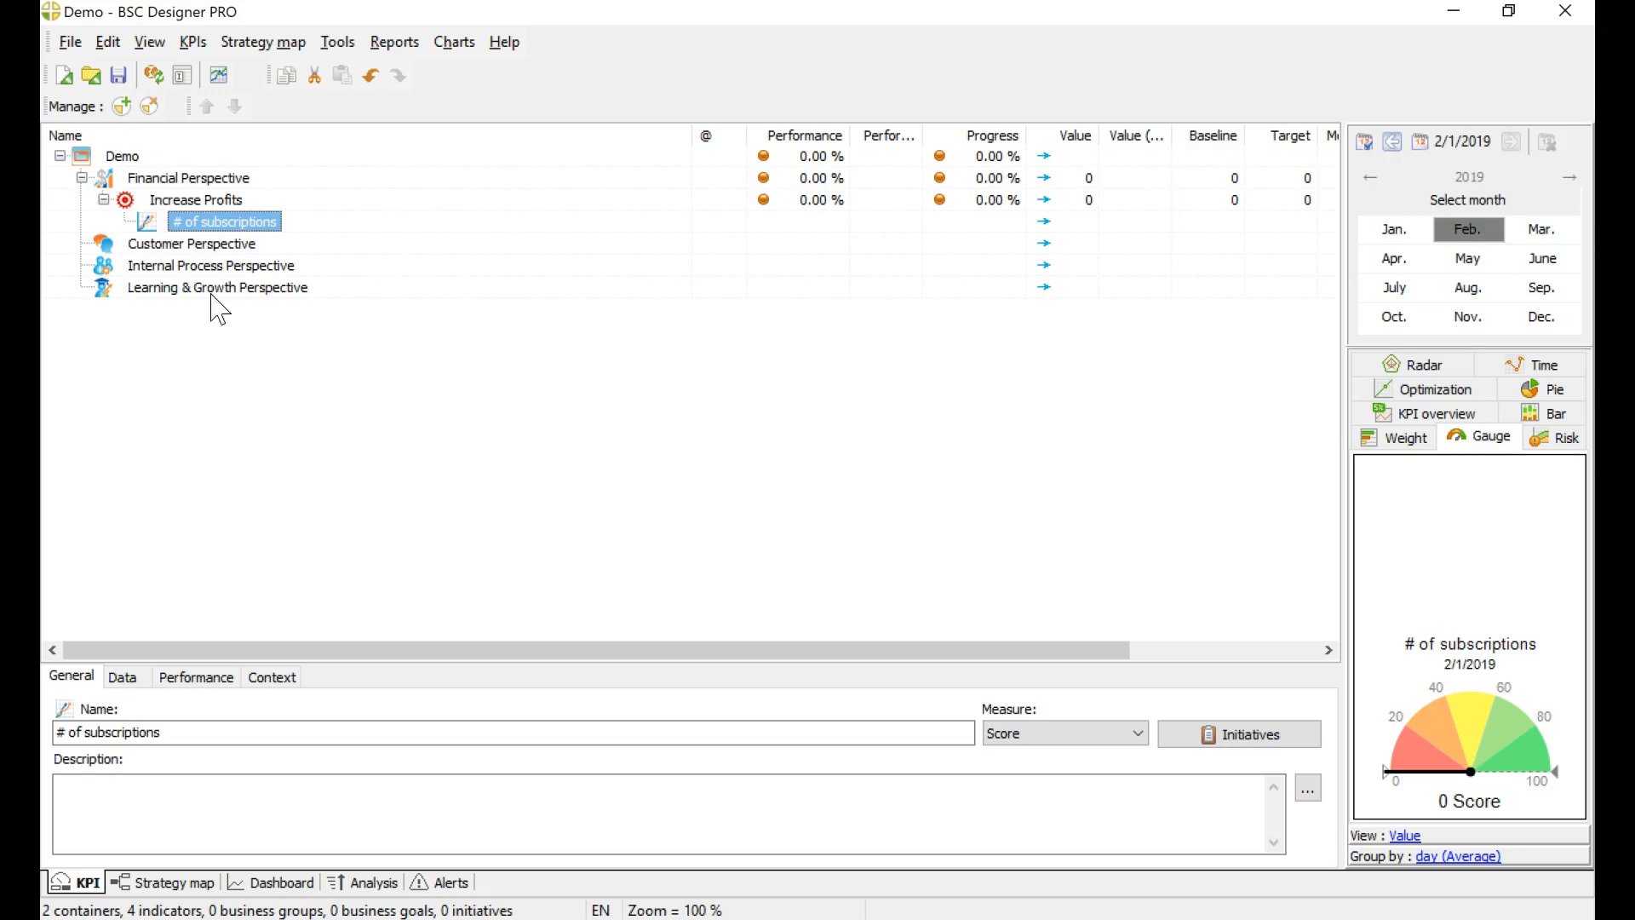
# Step: Examine the Increase Profits goal and the lagging indicator legend on the strategy map, and return to the Customer Perspective in the KPI list
pyautogui.click(169, 246)
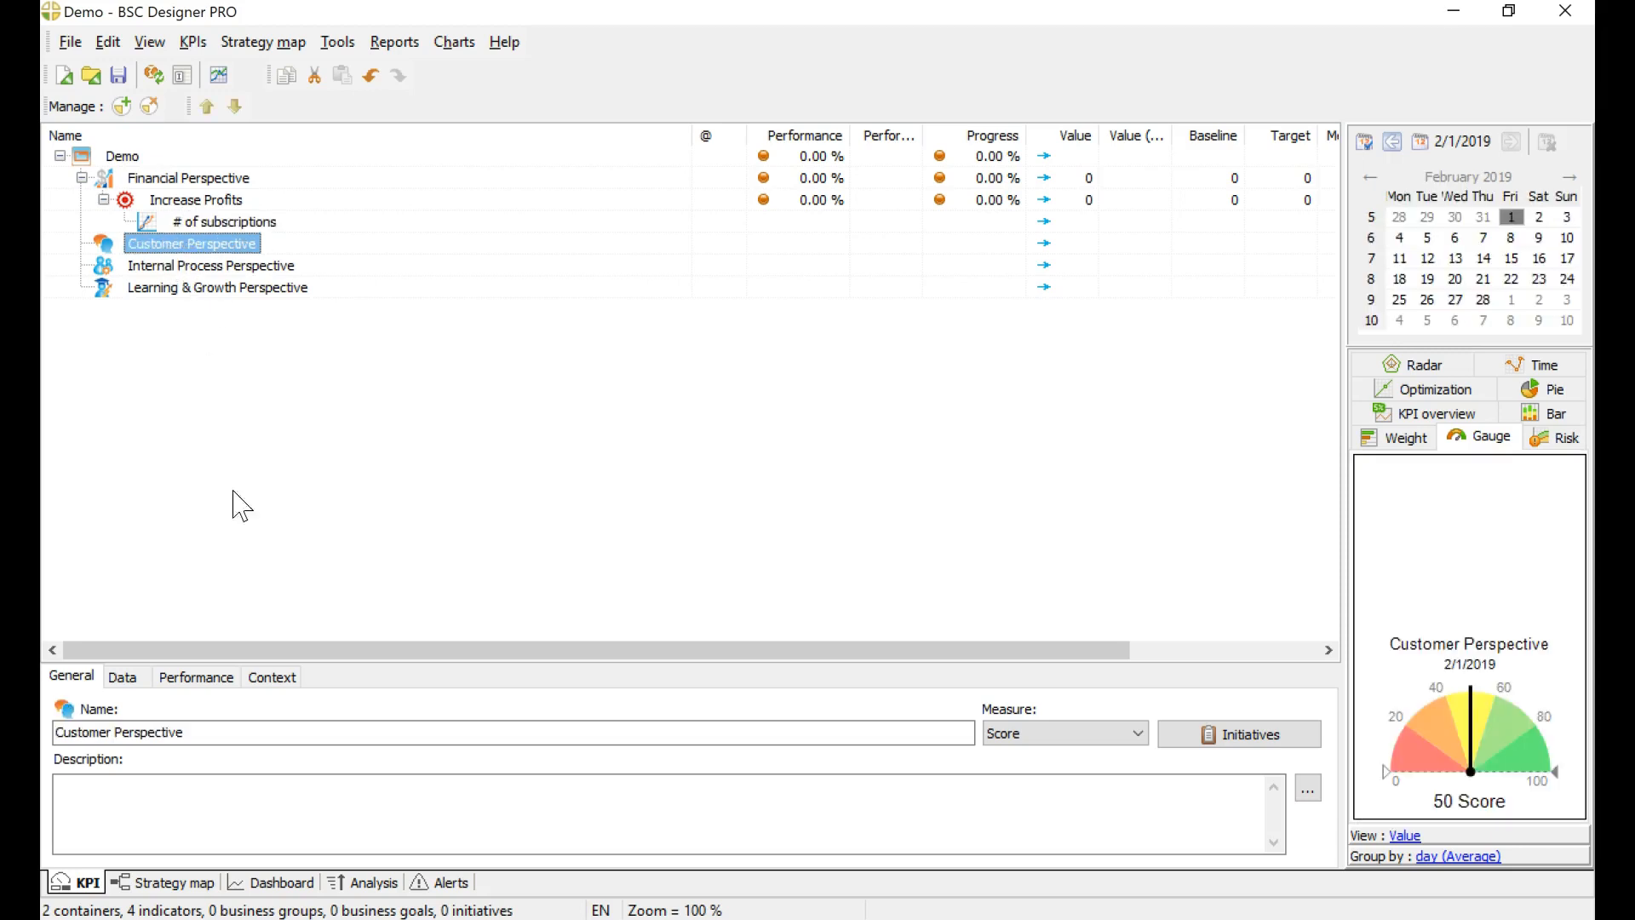
pyautogui.click(165, 883)
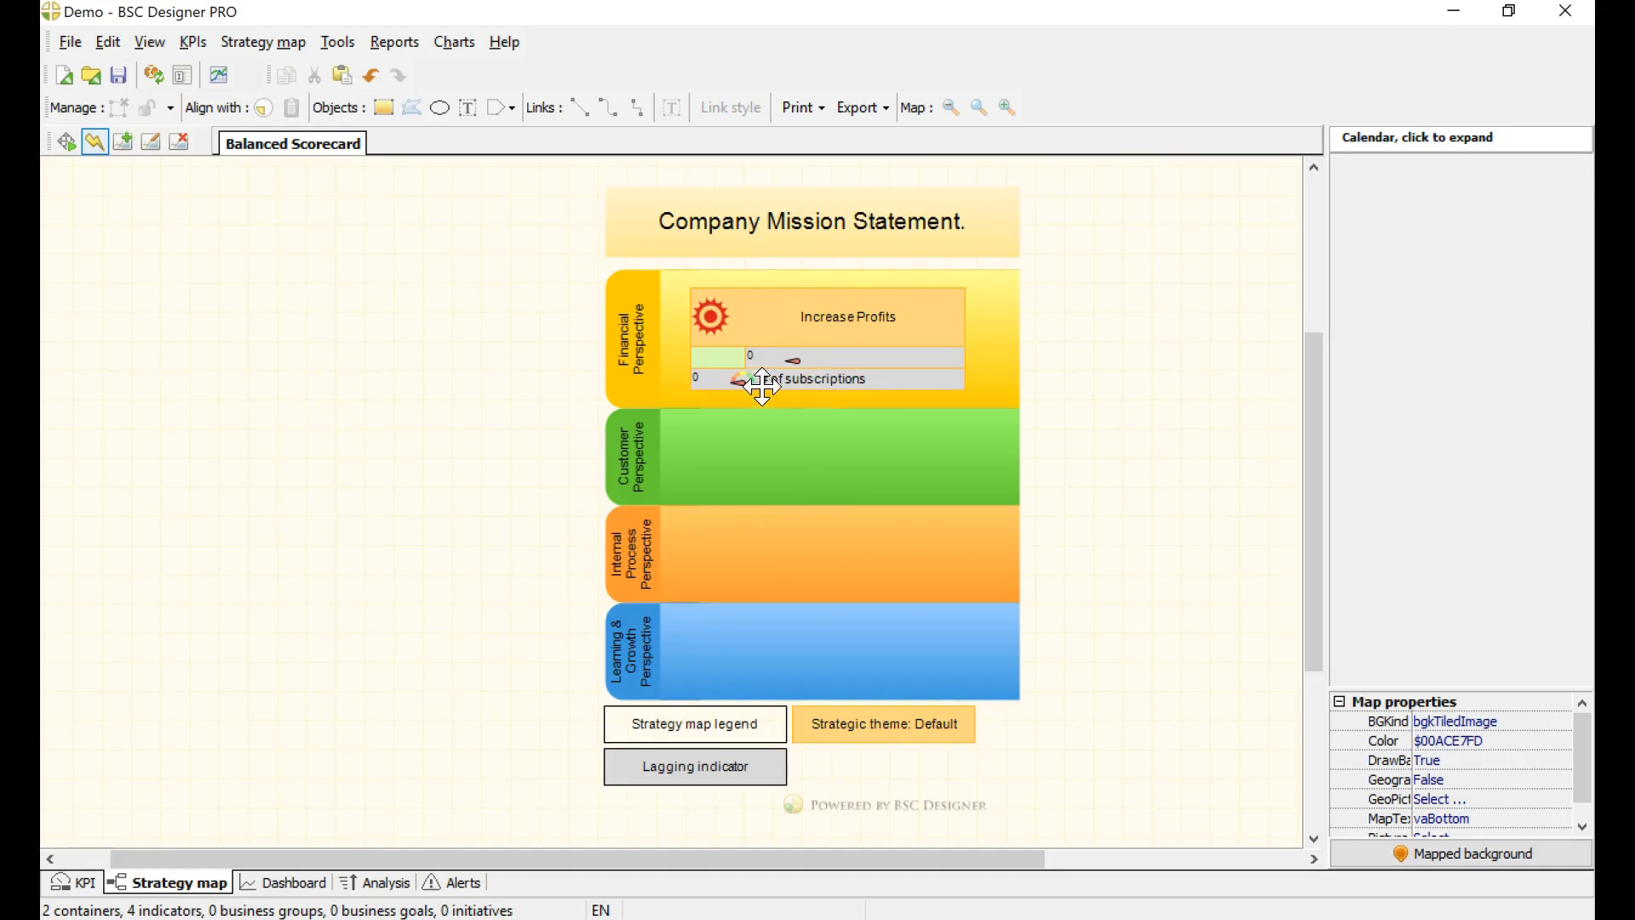
pyautogui.click(720, 768)
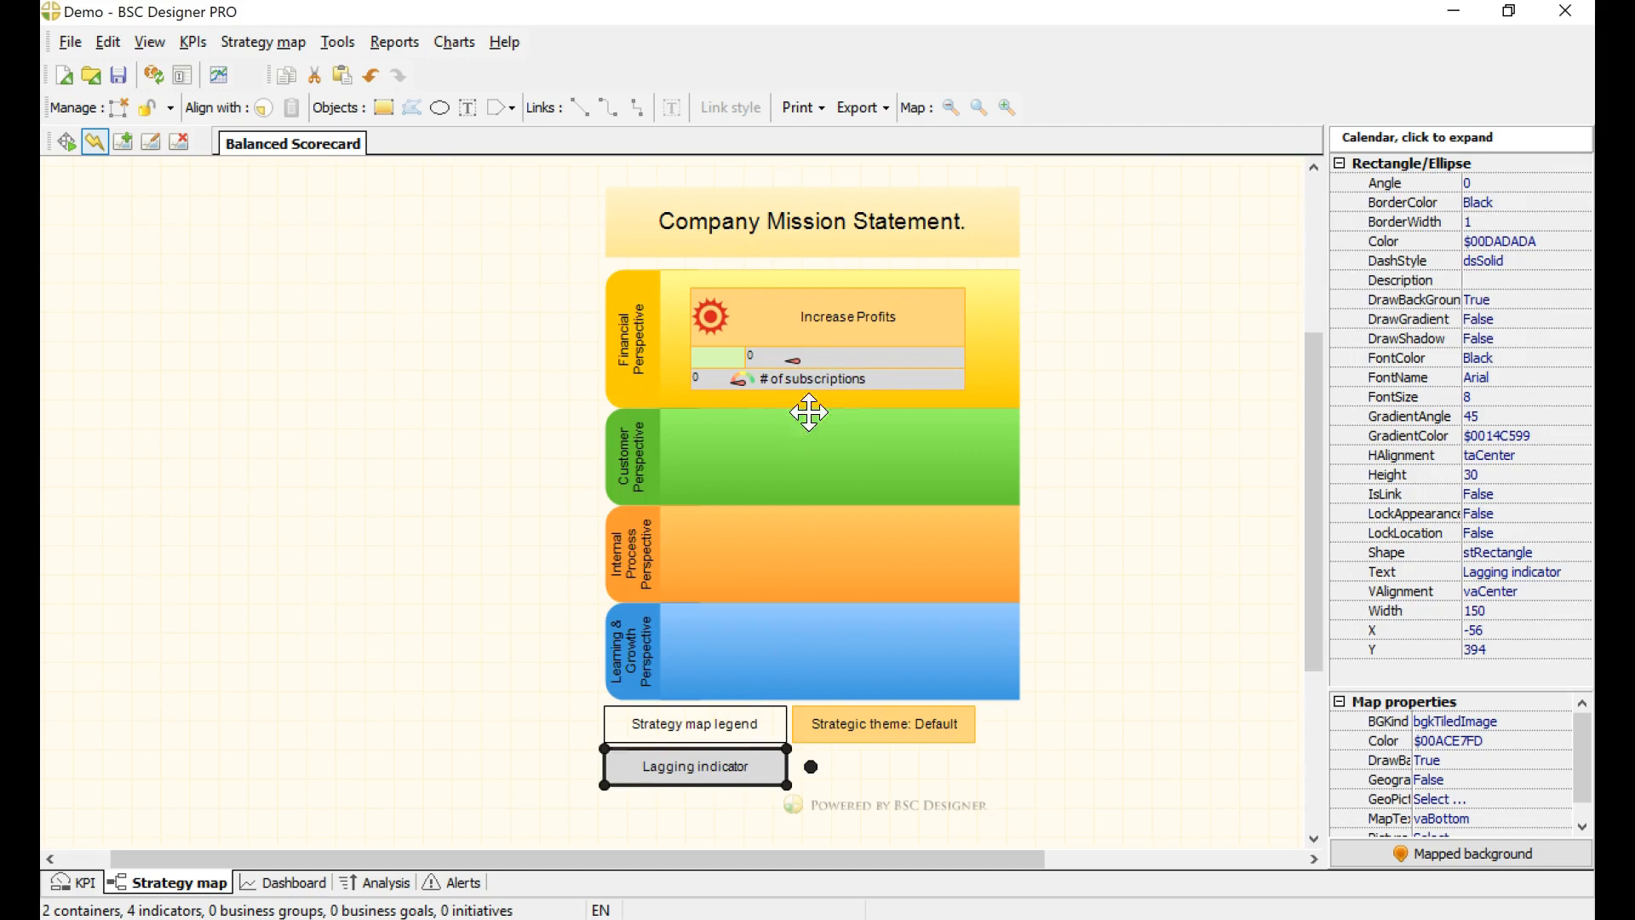
pyautogui.click(834, 319)
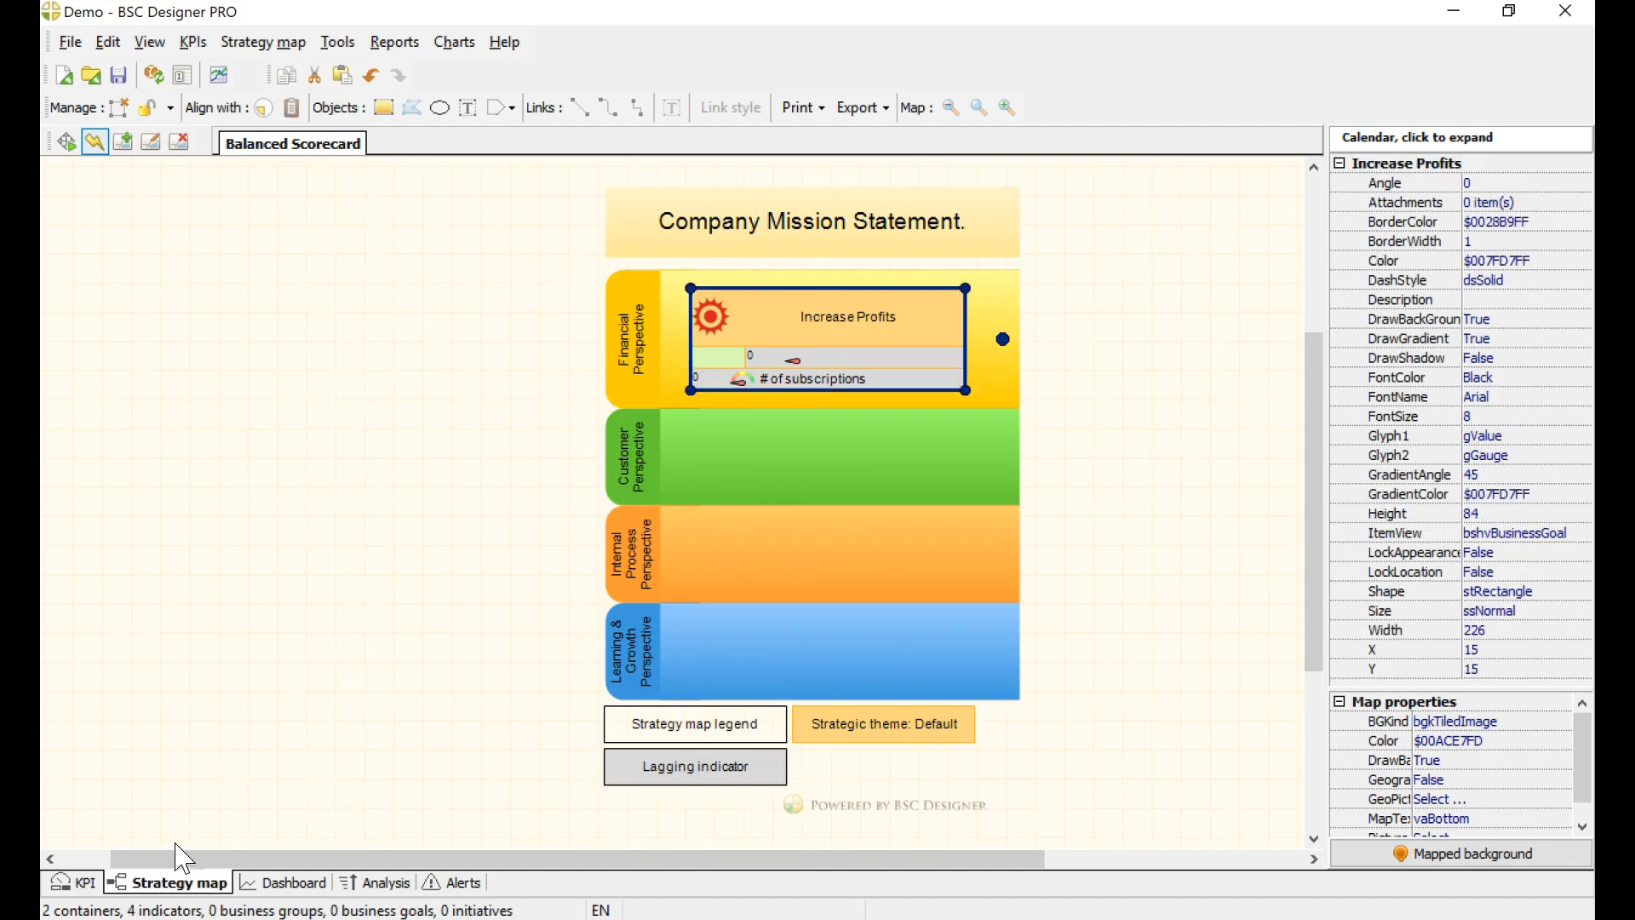
pyautogui.click(77, 882)
pyautogui.click(217, 245)
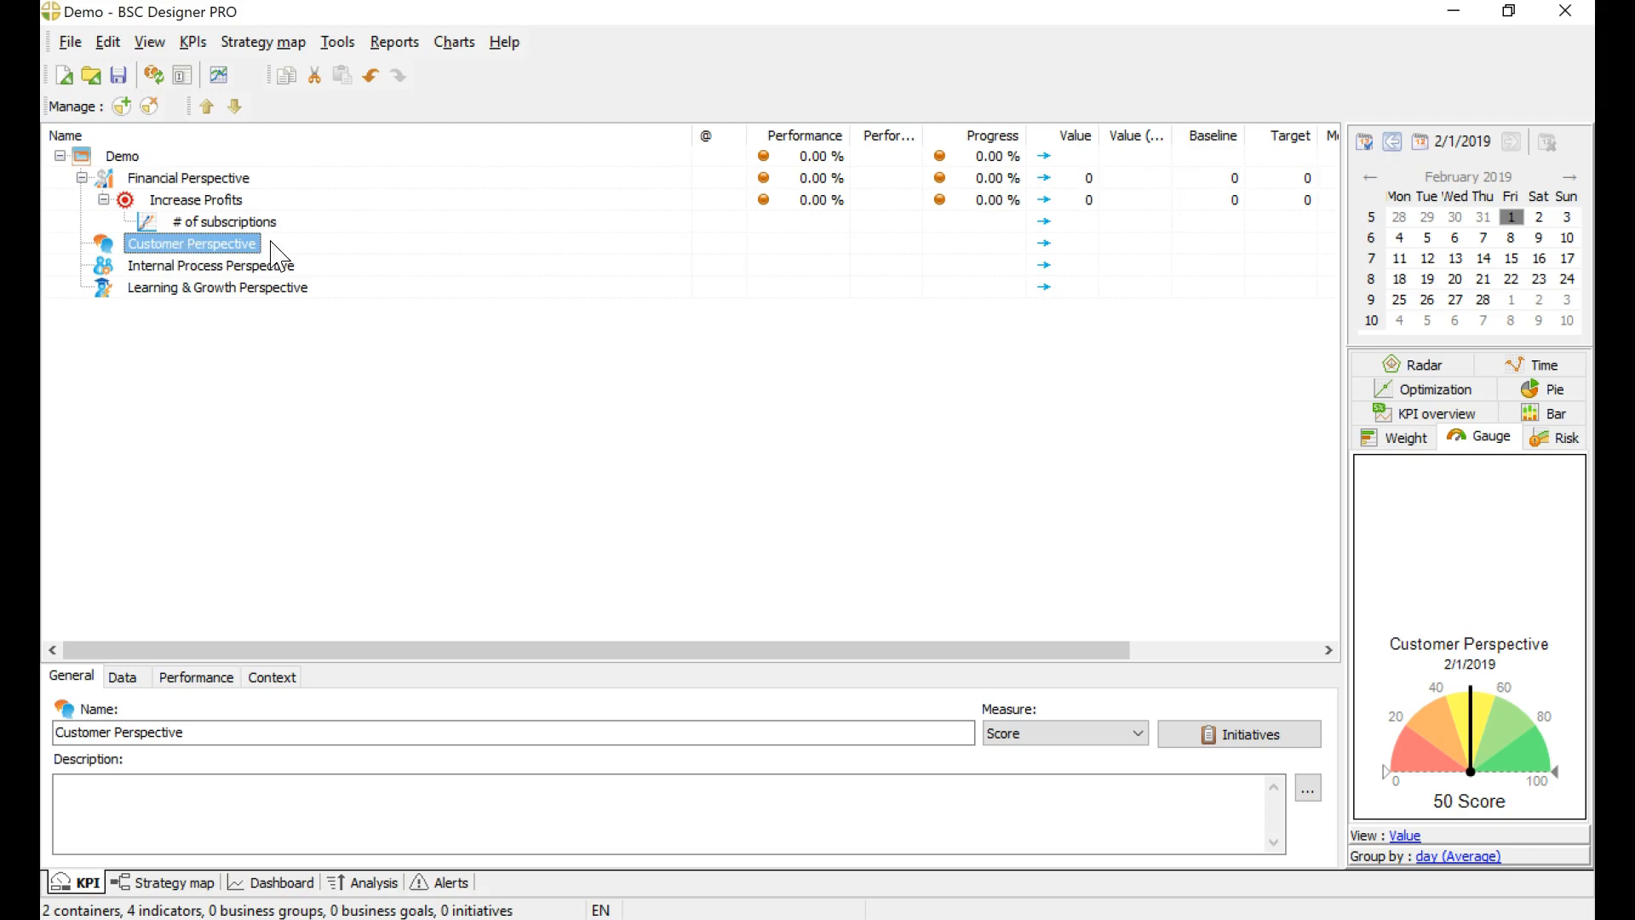
# Step: Add a new indicator under the Customer Perspective and name it "Improve customer service"
pyautogui.click(122, 105)
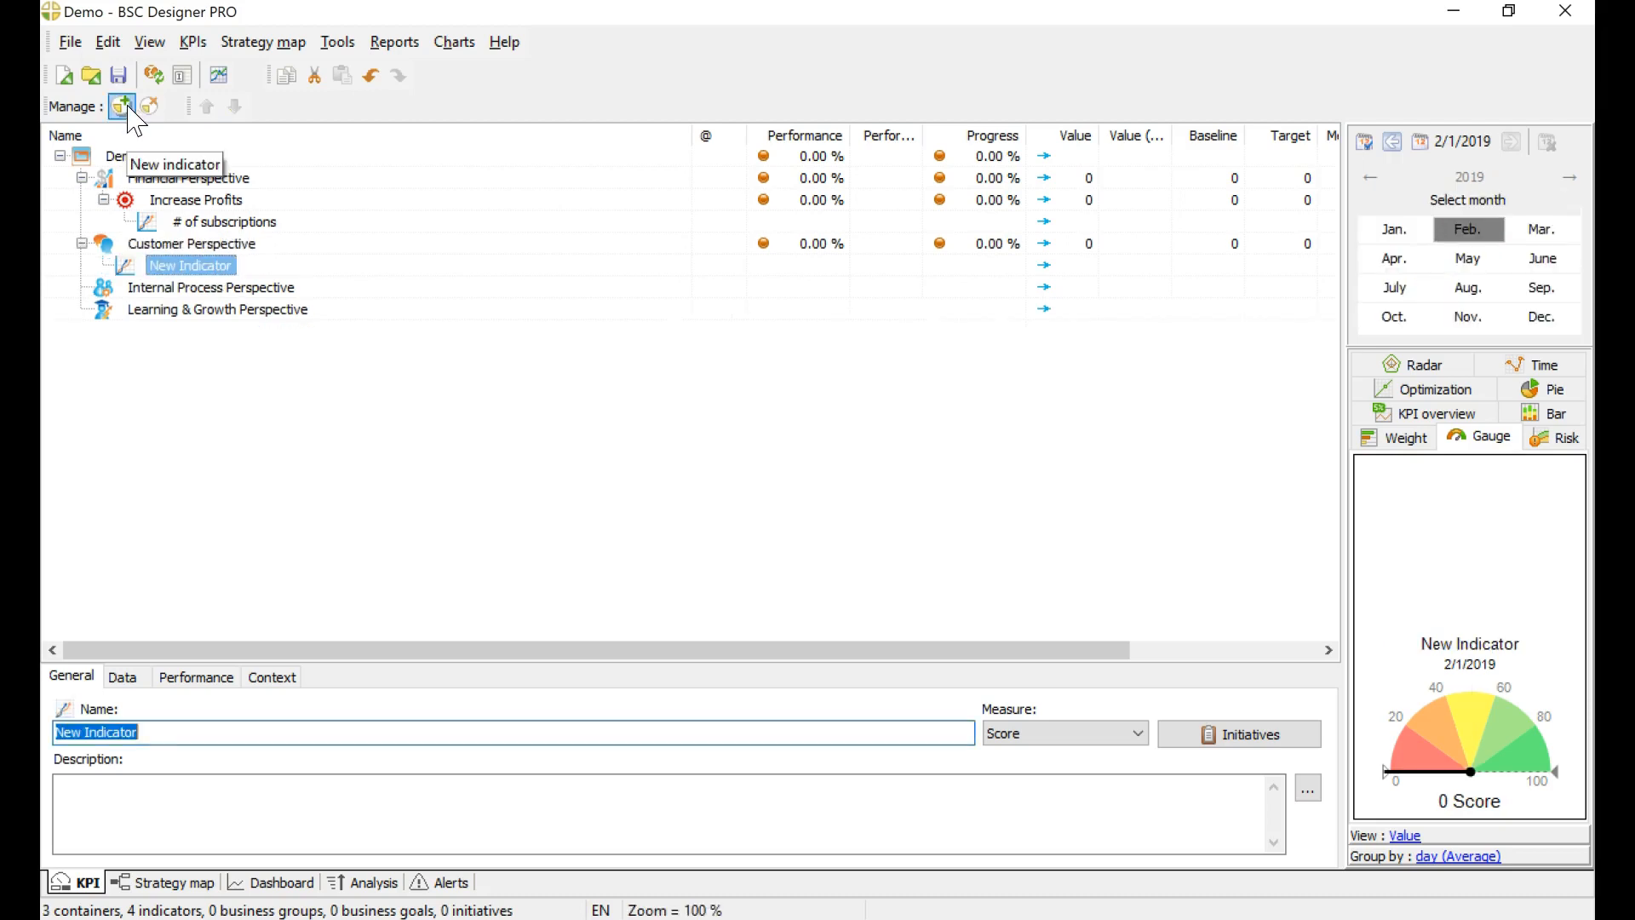
pyautogui.write('Improve customer service')
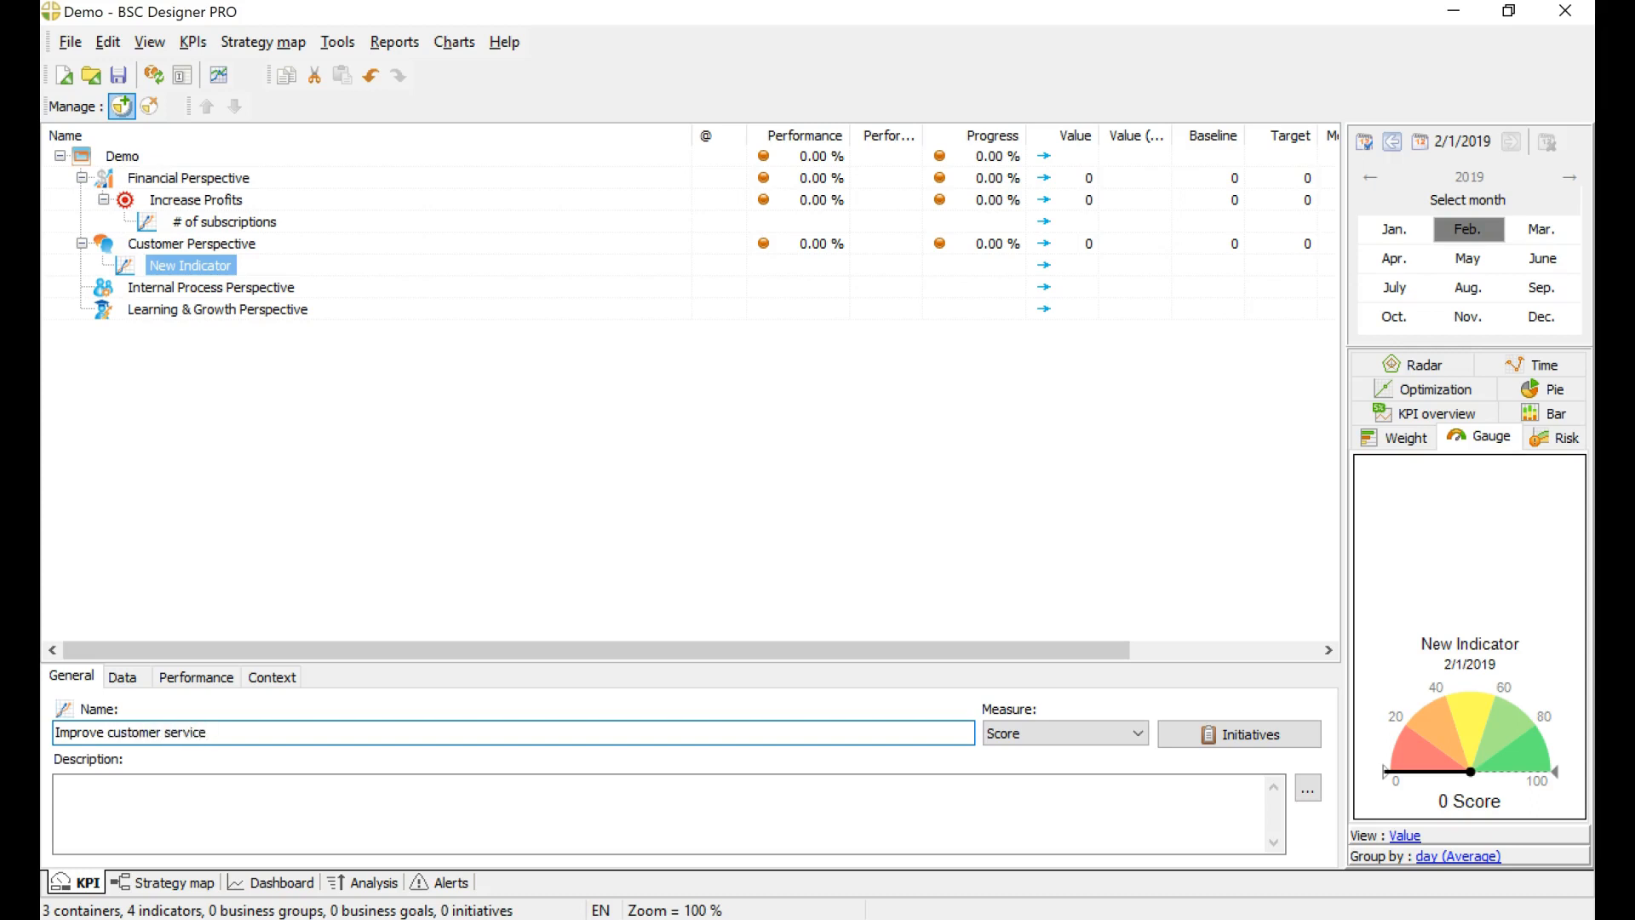
pyautogui.click(334, 482)
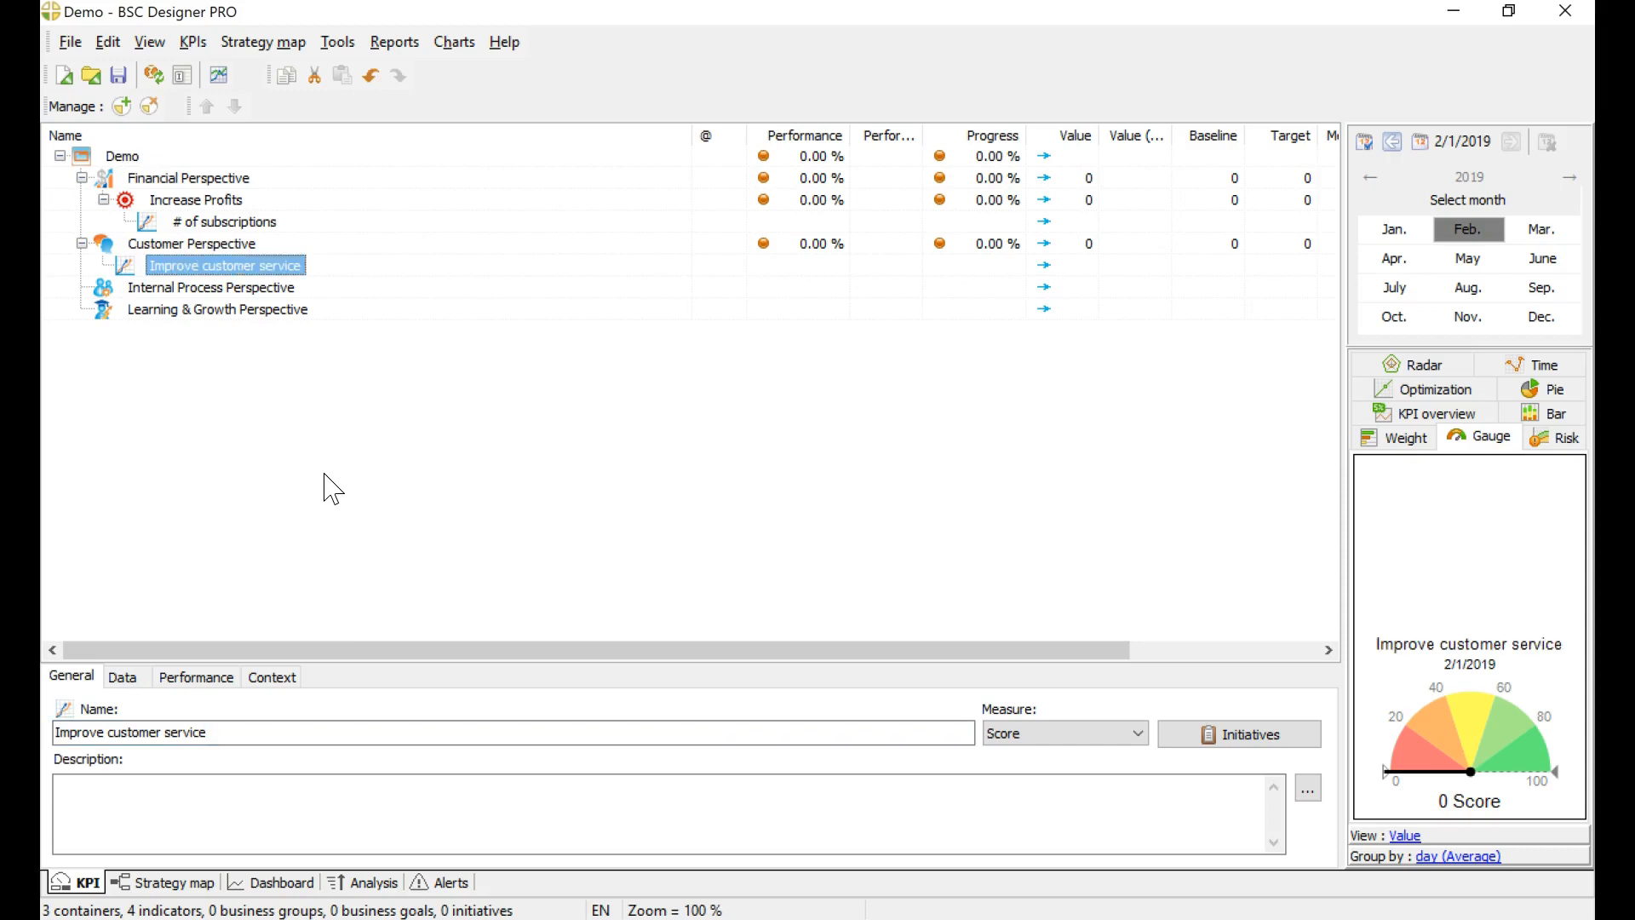
# Step: Add a new indicator under Improve customer service and name it "First contact resolution rate"
pyautogui.click(122, 106)
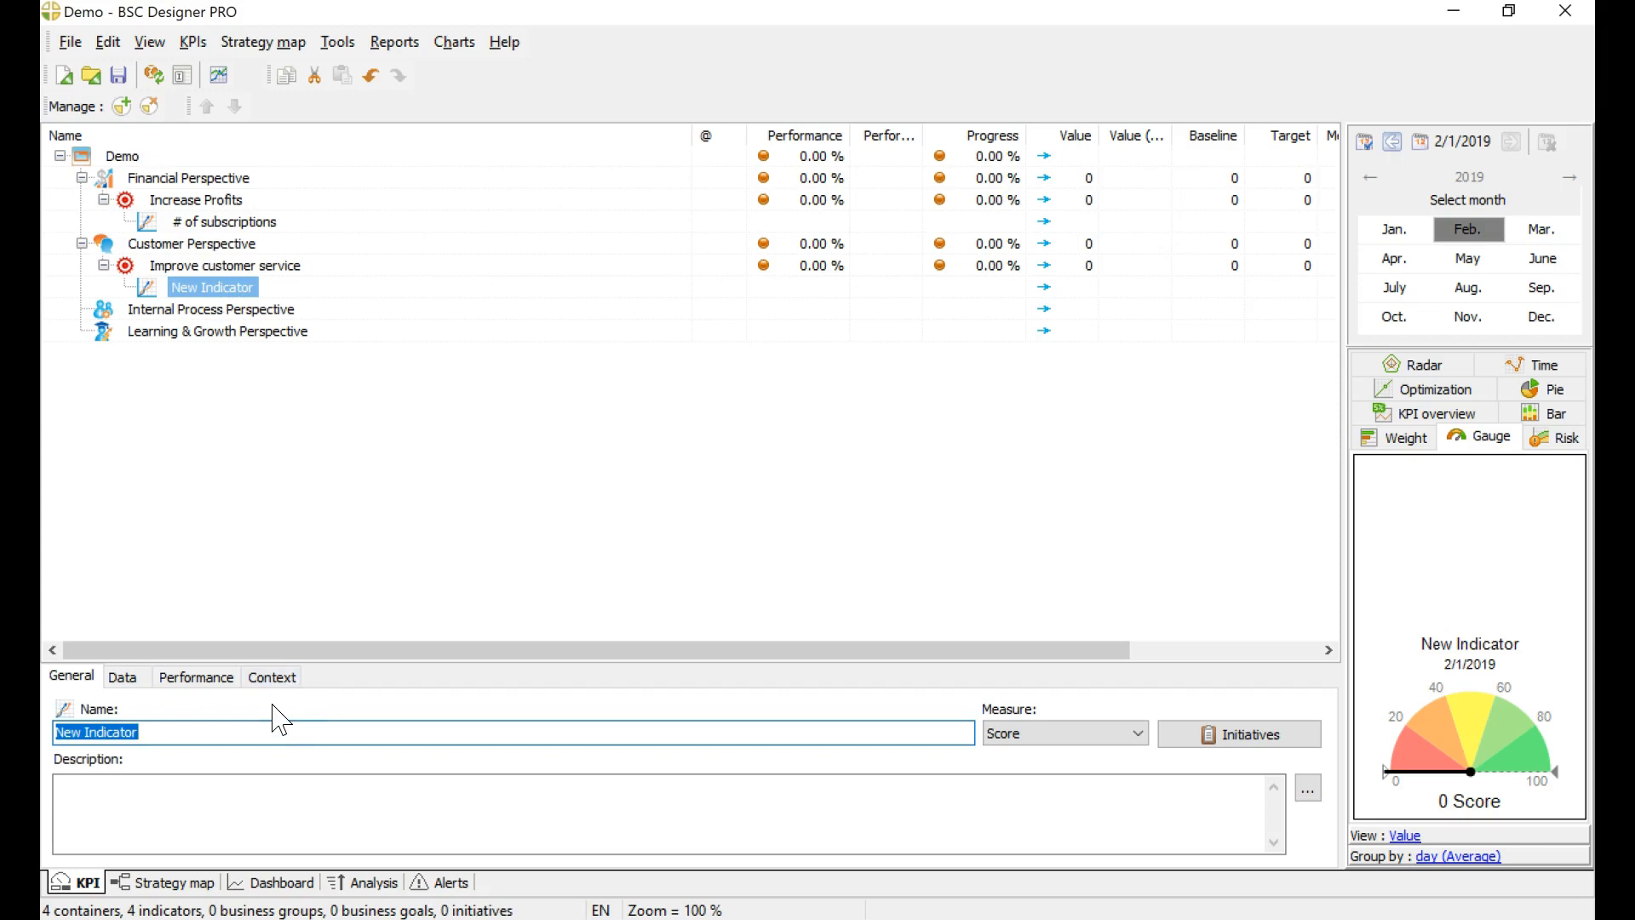
pyautogui.write('First call resolution rate')
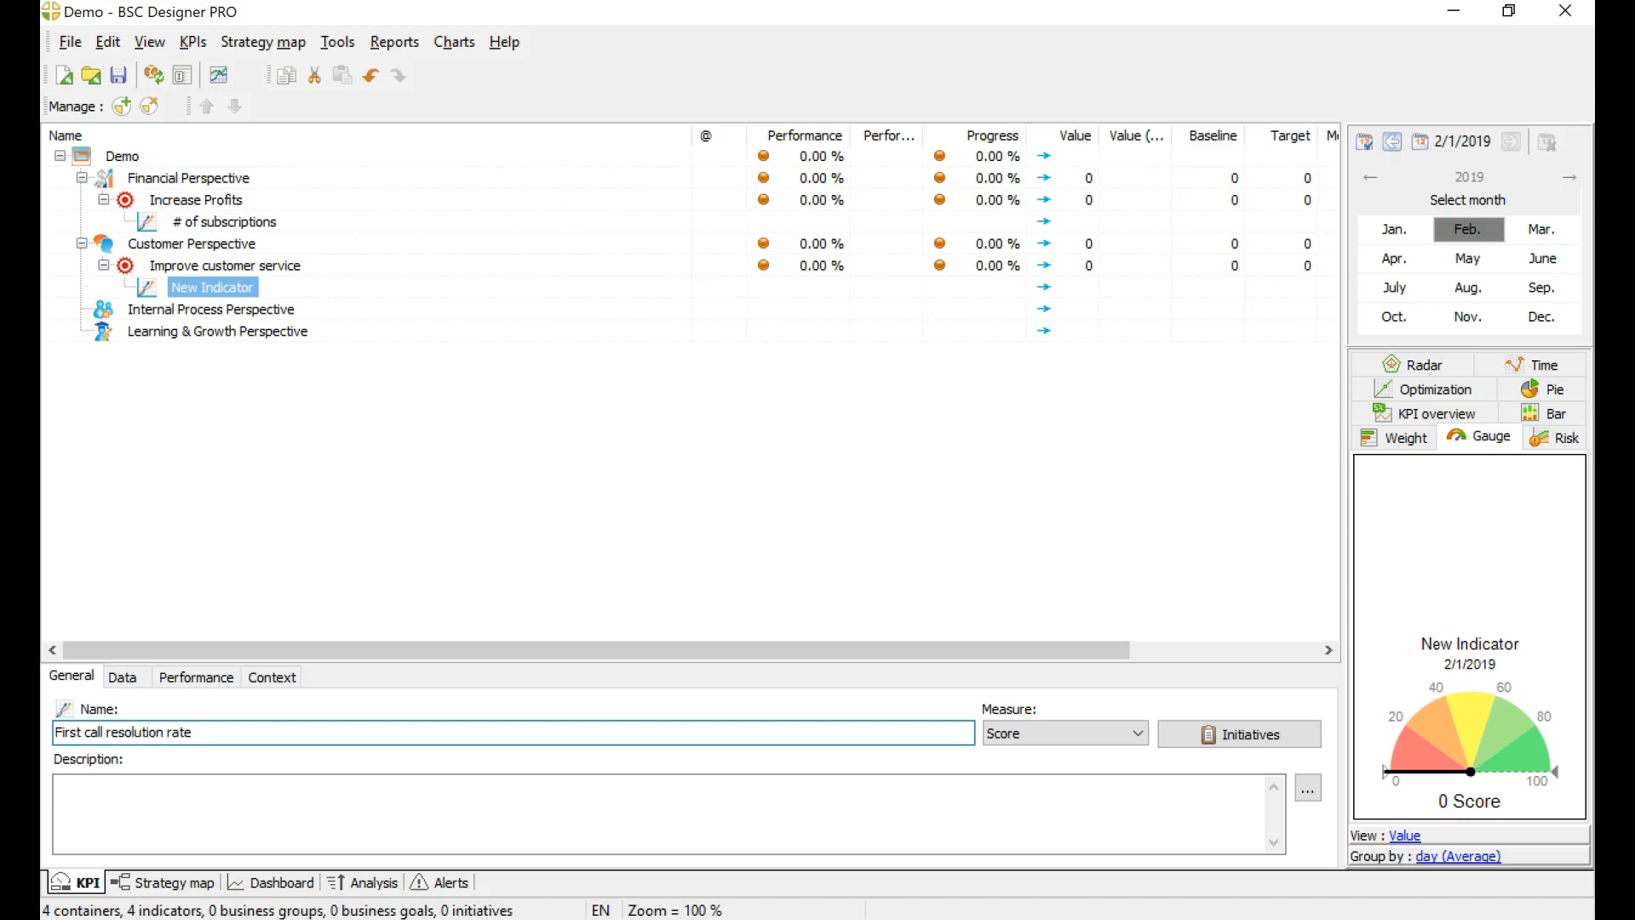
pyautogui.write('contact')
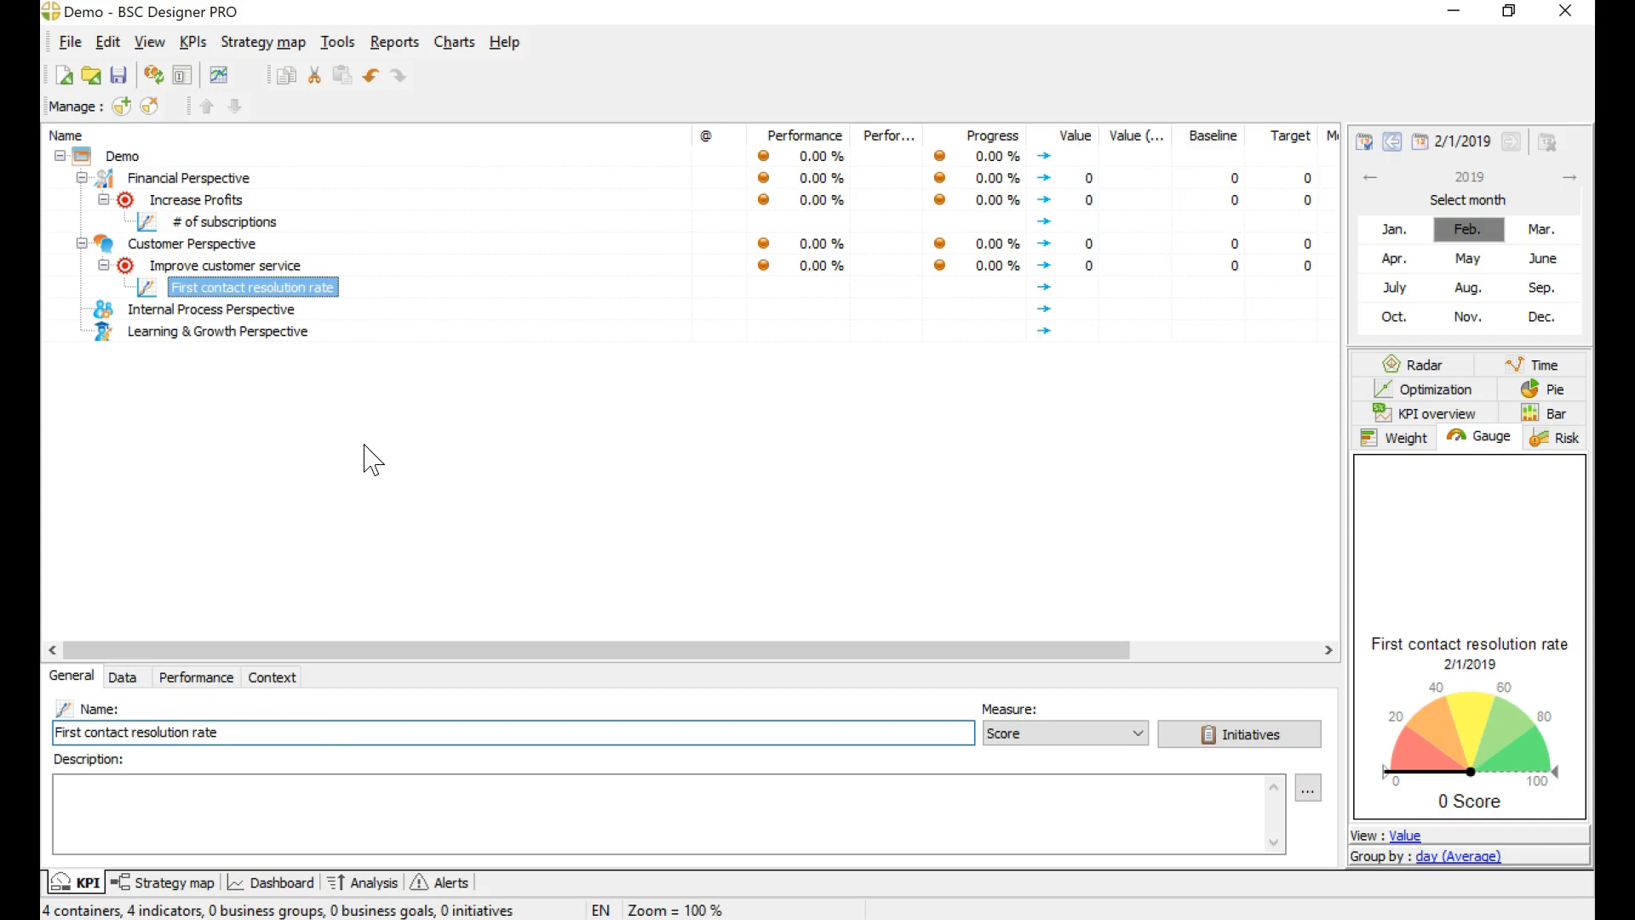
# Step: Add a second indicator under Improve customer service and name it "Response time"
pyautogui.click(281, 267)
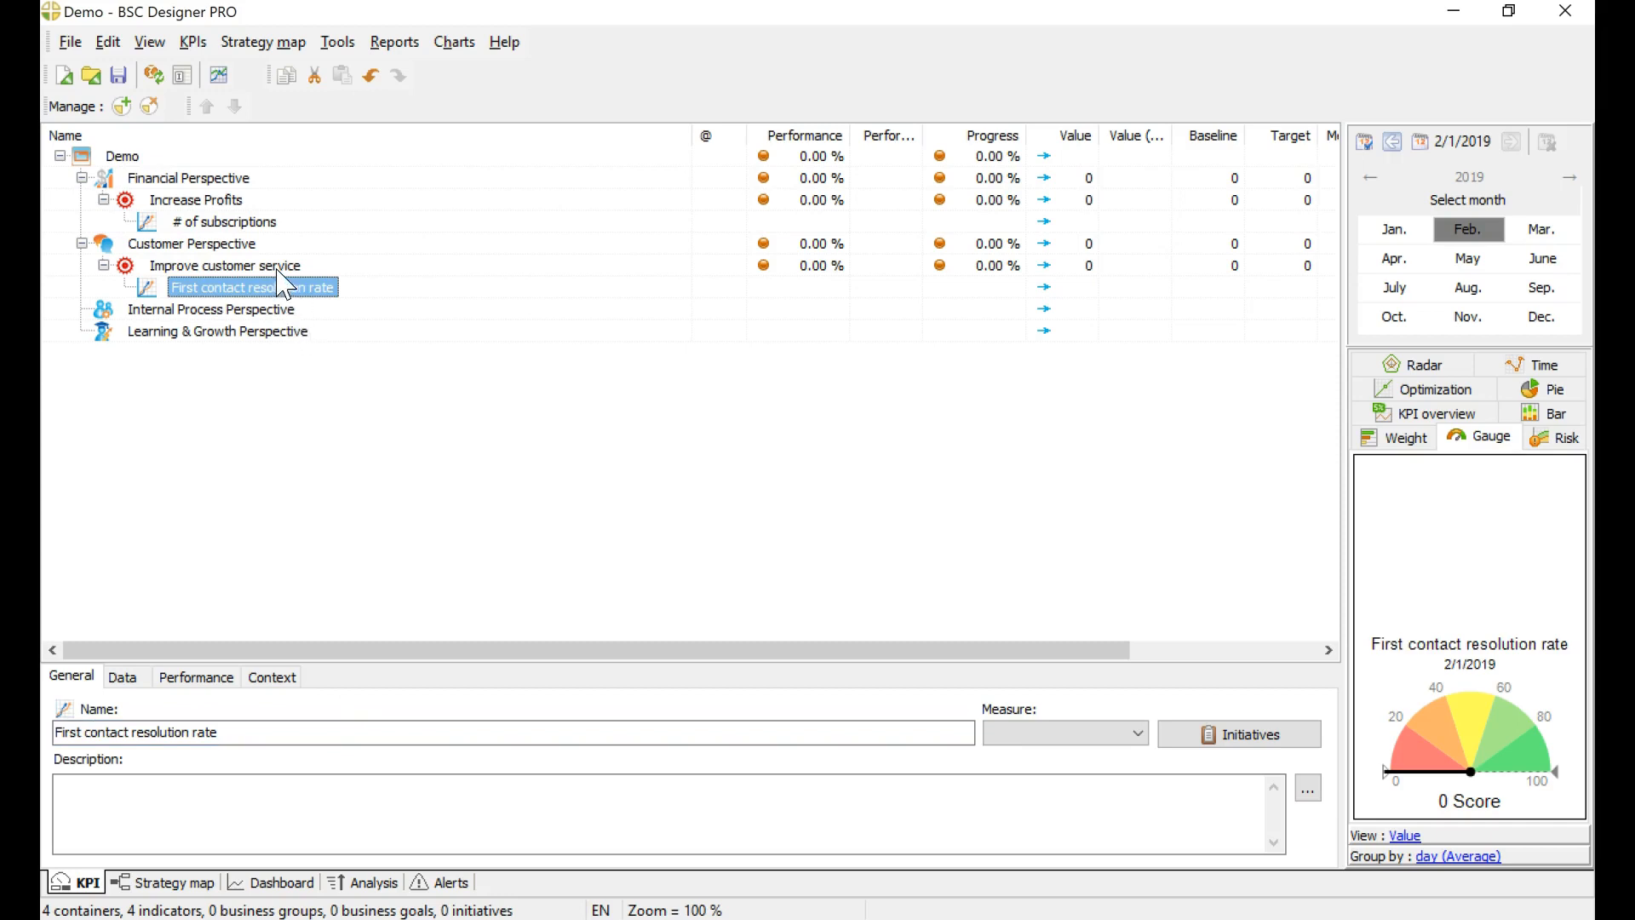
pyautogui.click(121, 106)
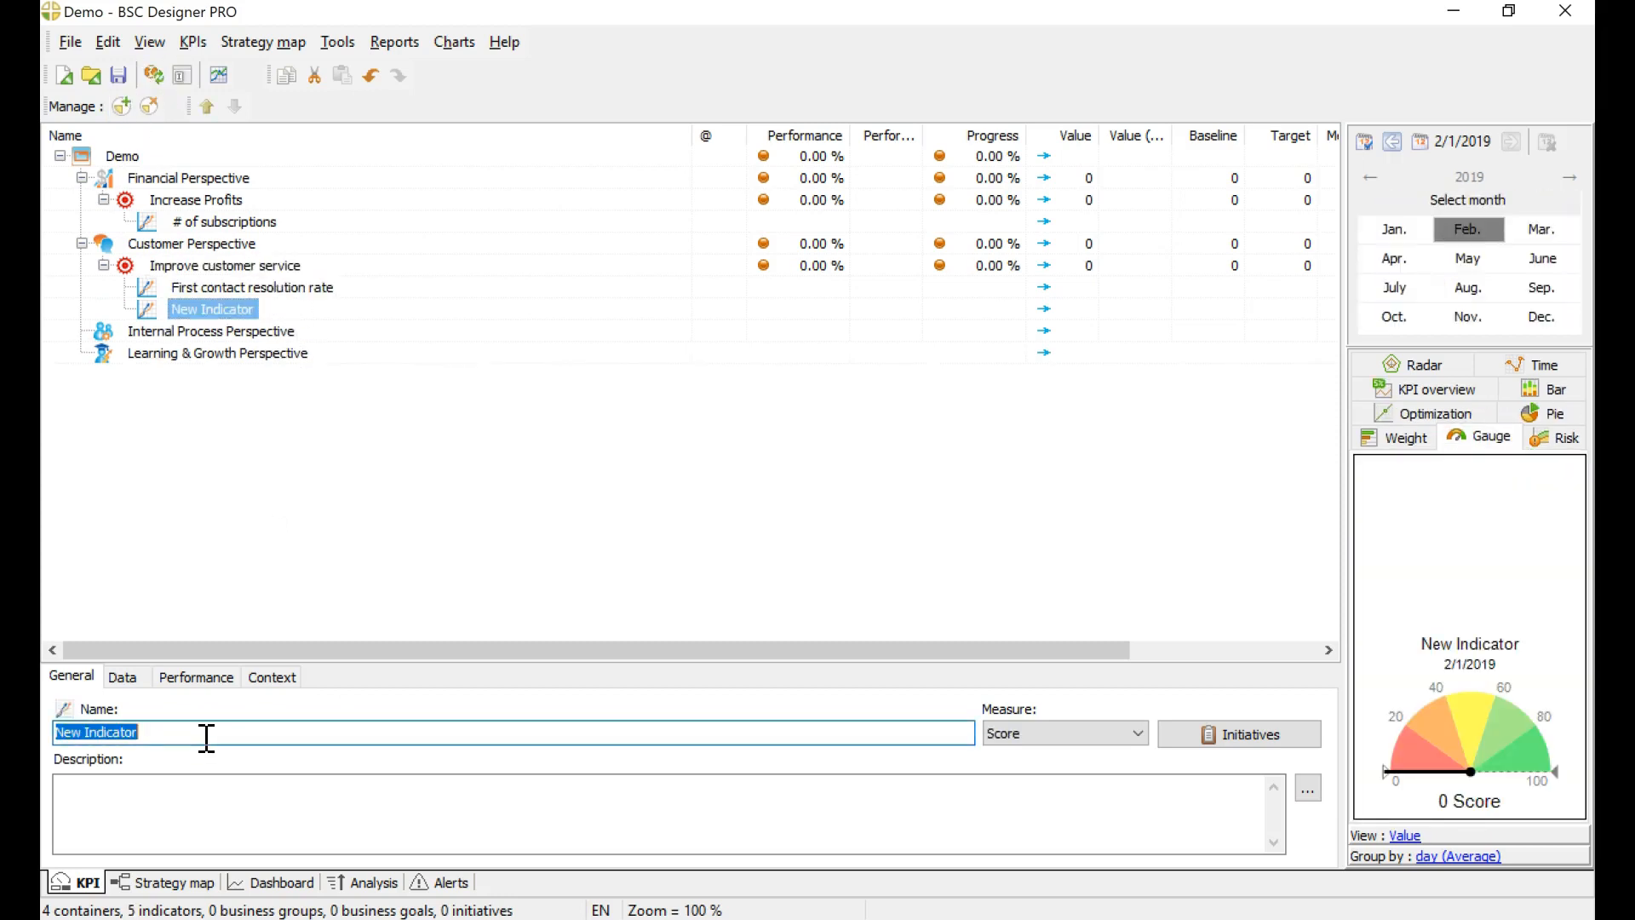
pyautogui.write('Response time')
pyautogui.click(517, 441)
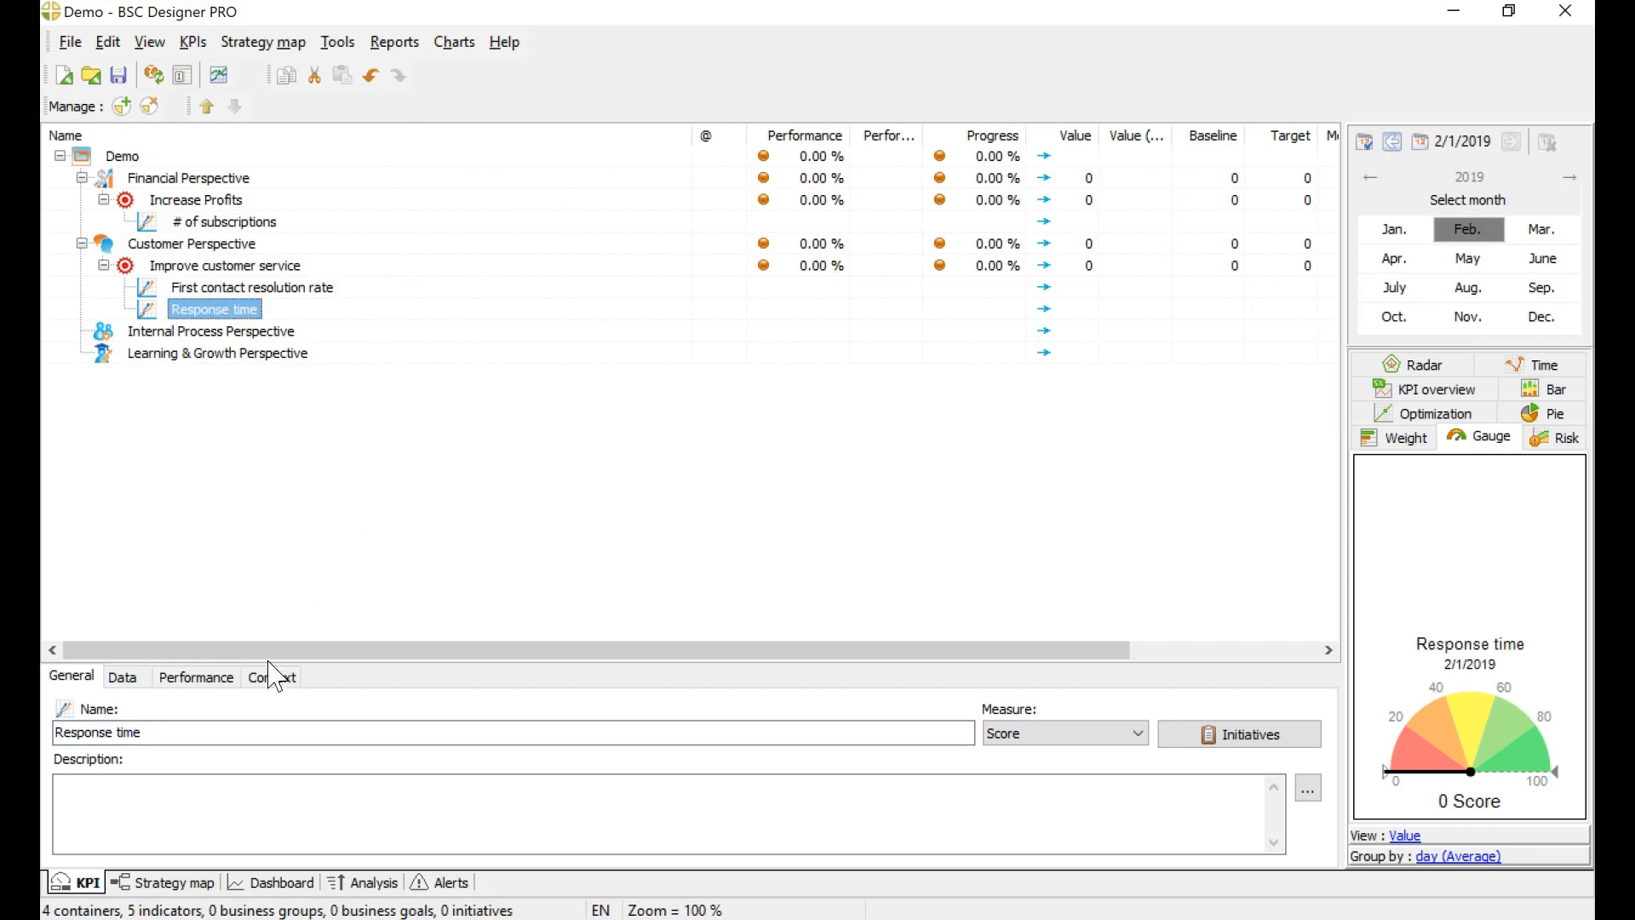
# Step: Examine the Improve customer service goal on the strategy map and its two indicators in the KPI list
pyautogui.click(184, 885)
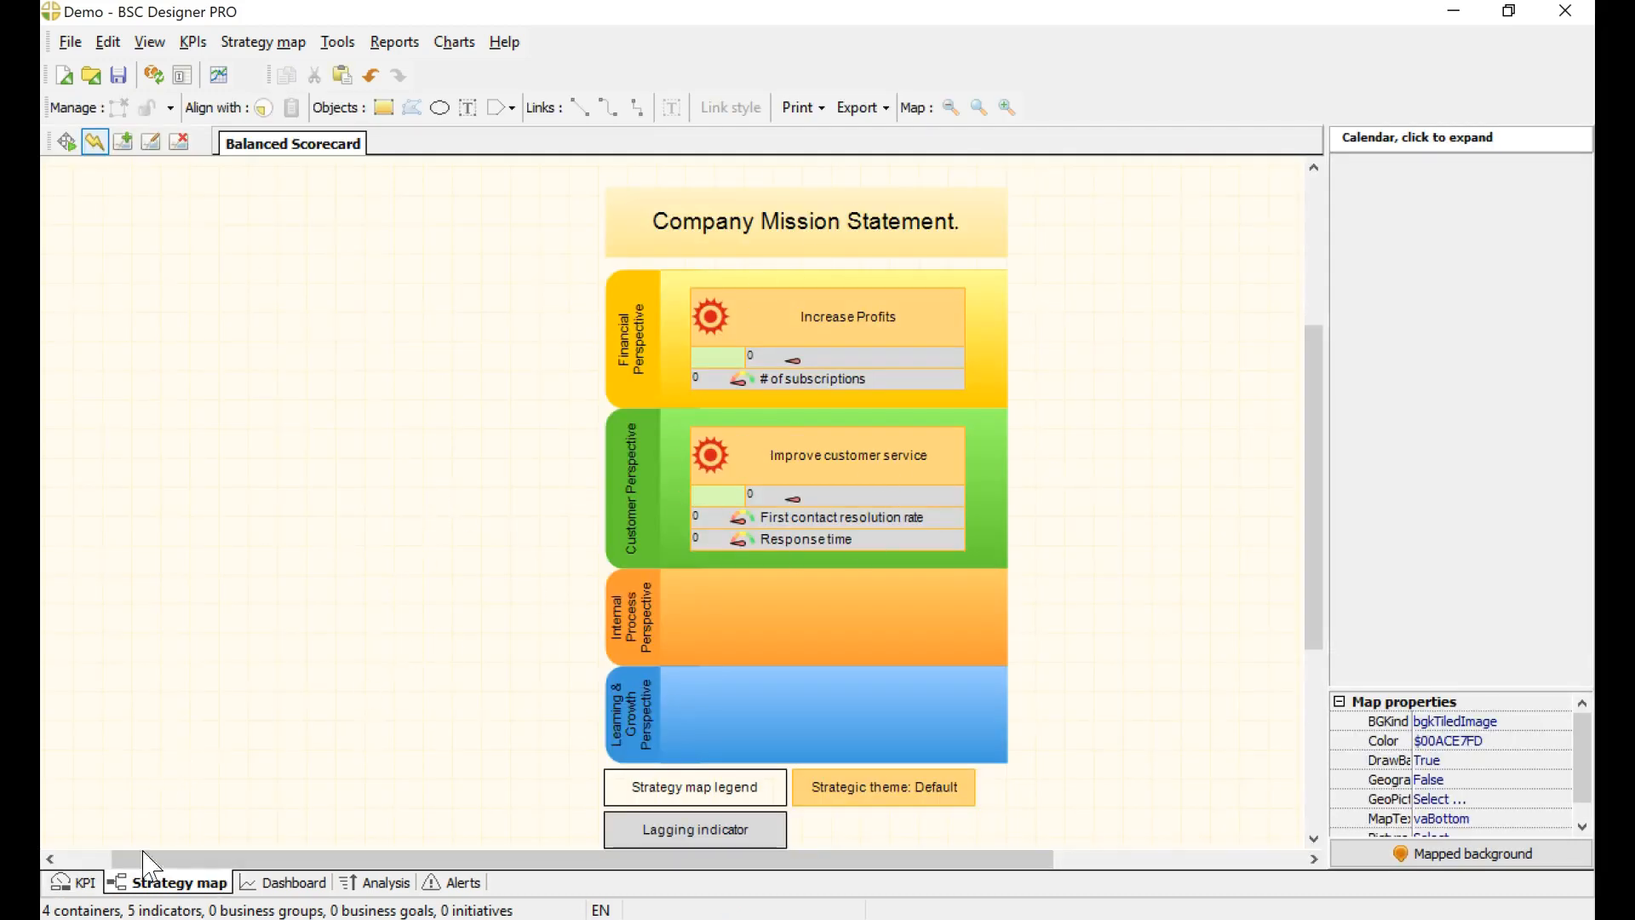
pyautogui.click(83, 886)
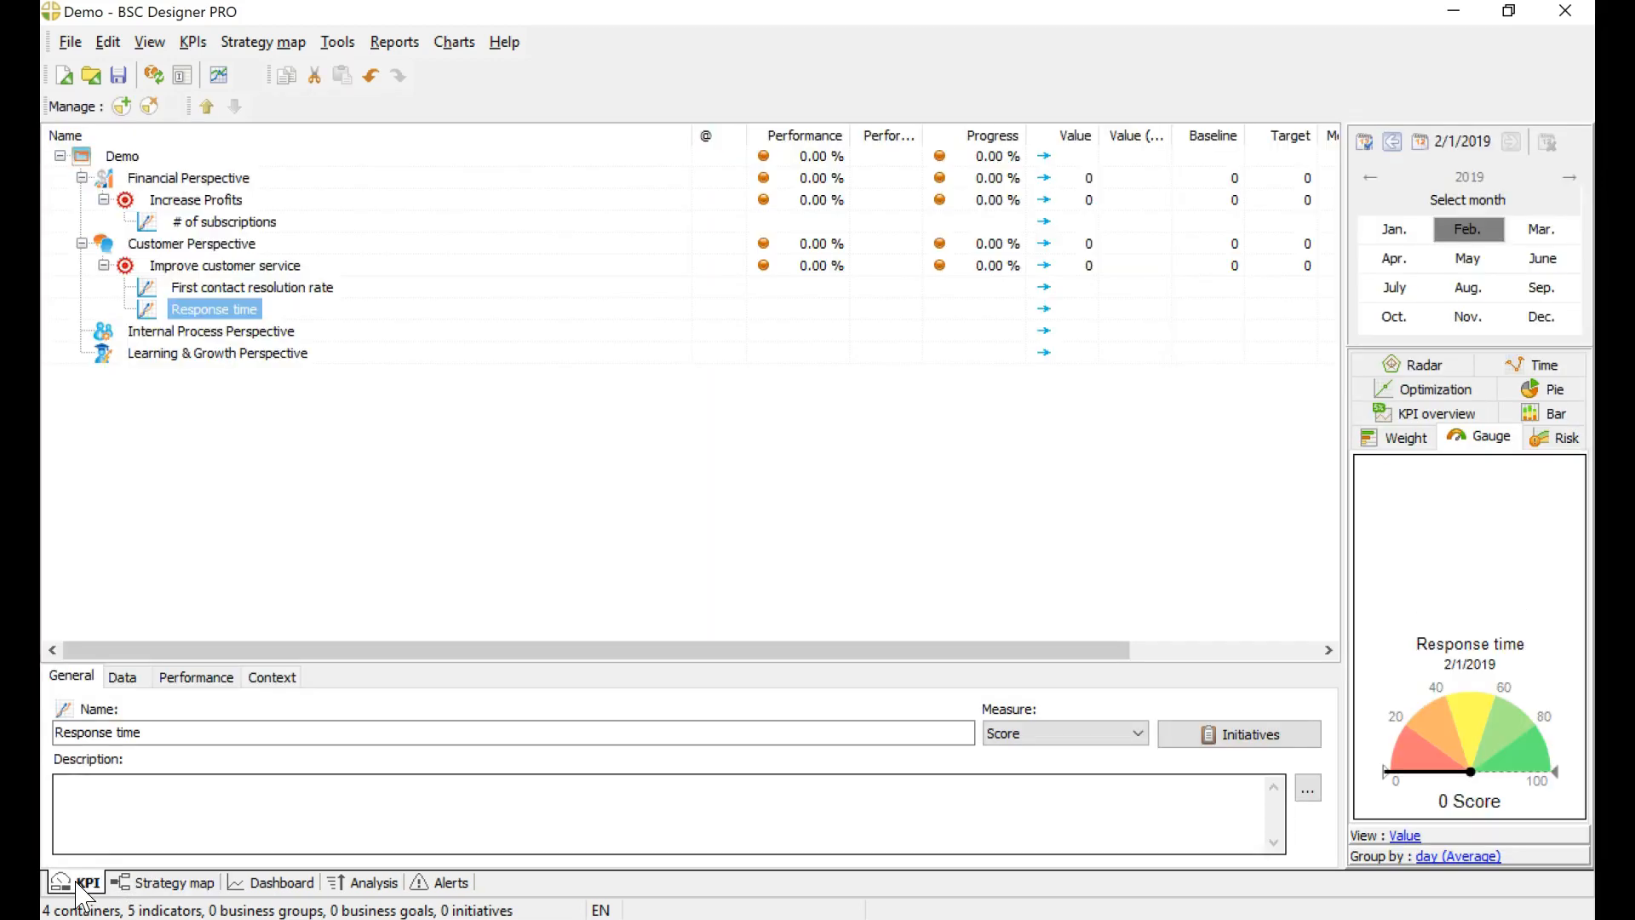
pyautogui.click(241, 289)
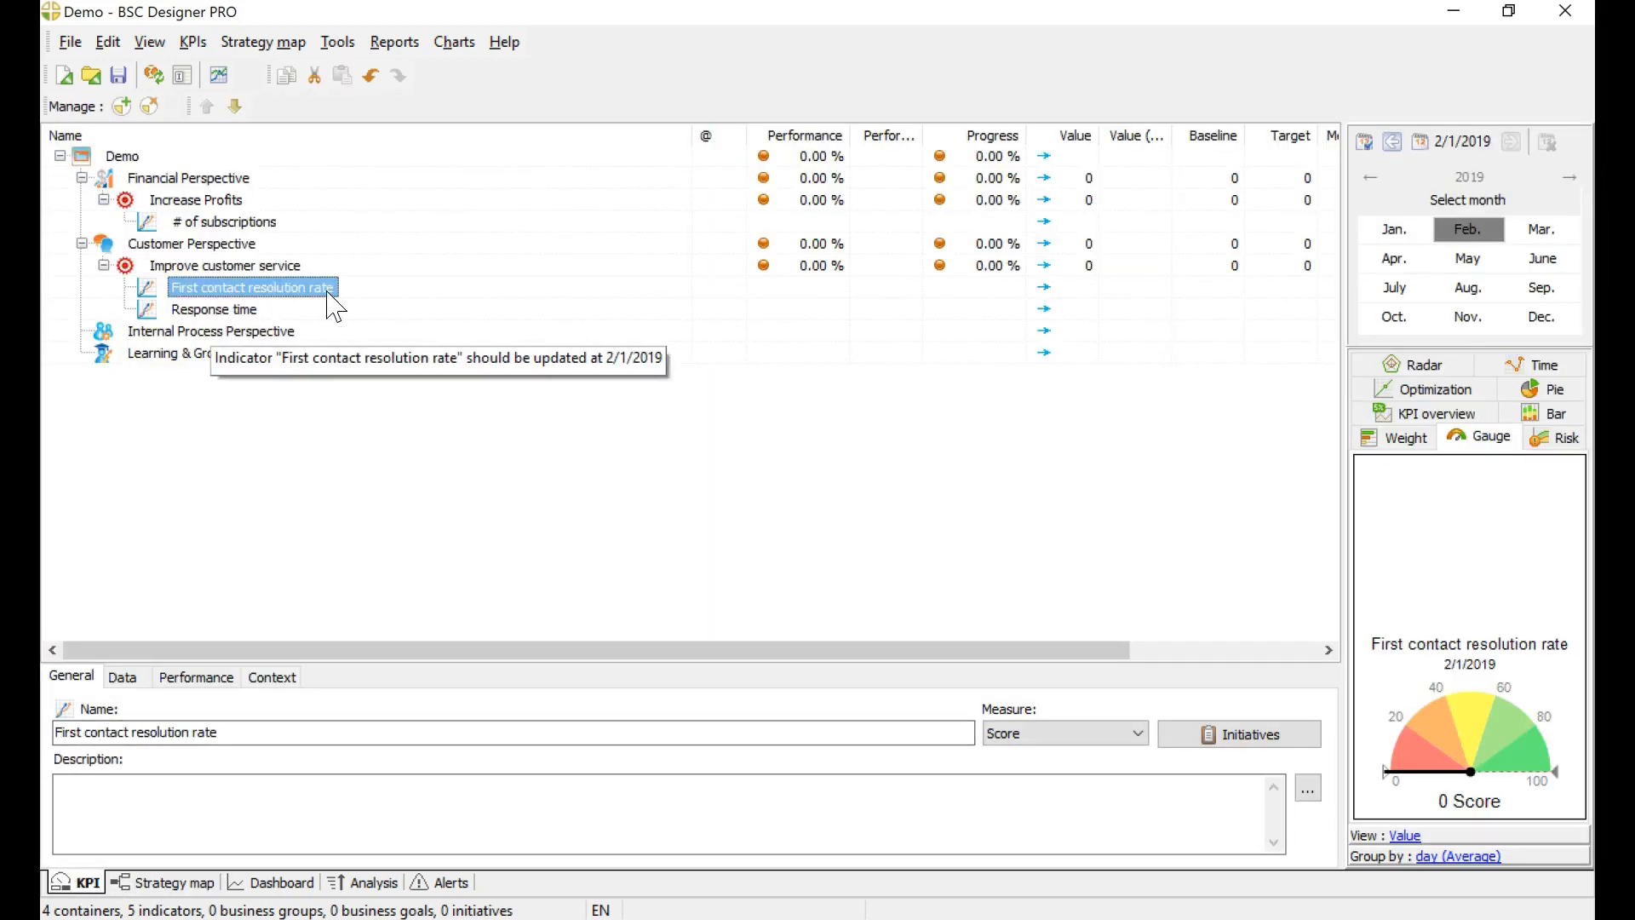
pyautogui.click(234, 311)
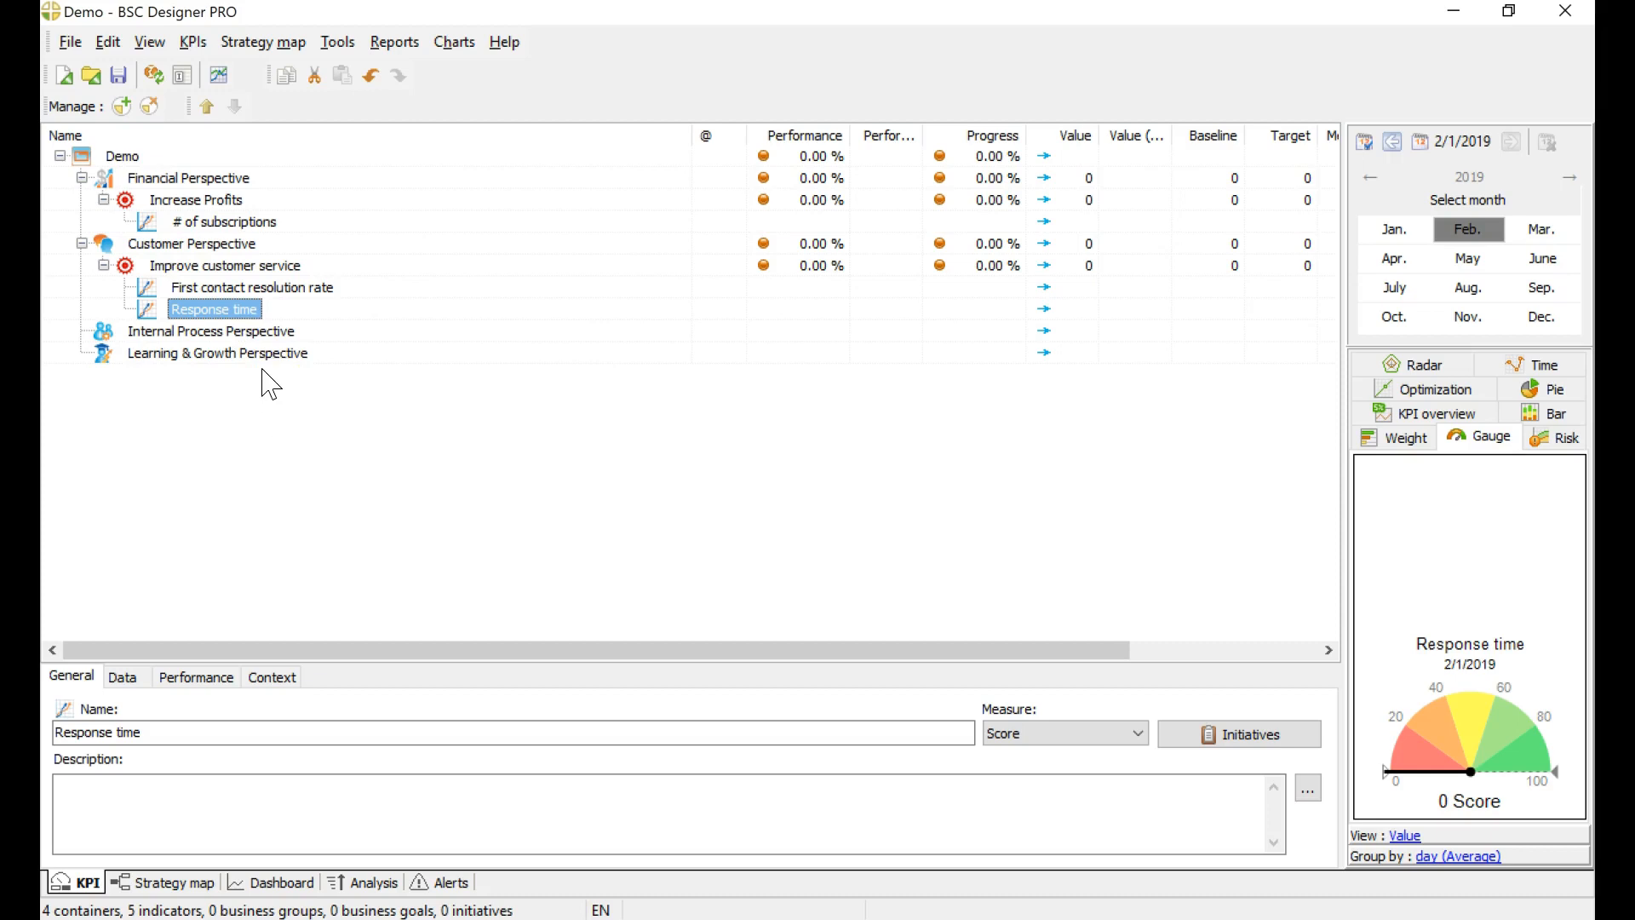
# Step: Change the indicator type of Response time in its context settings and compare it with First contact resolution rate
pyautogui.click(263, 268)
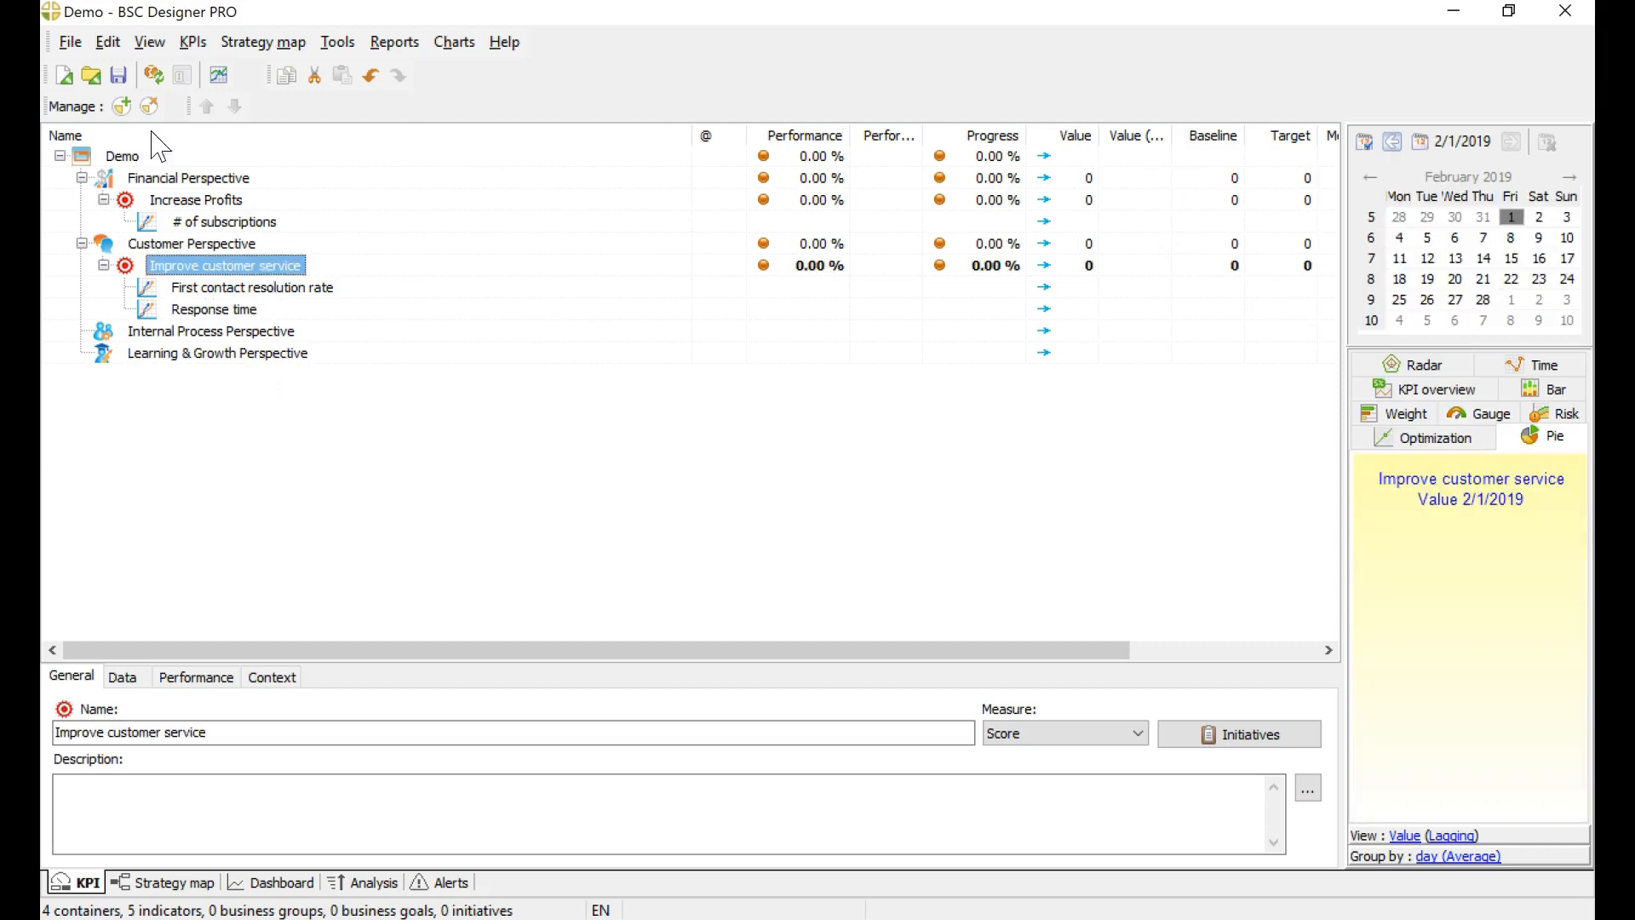
pyautogui.click(224, 314)
pyautogui.click(285, 680)
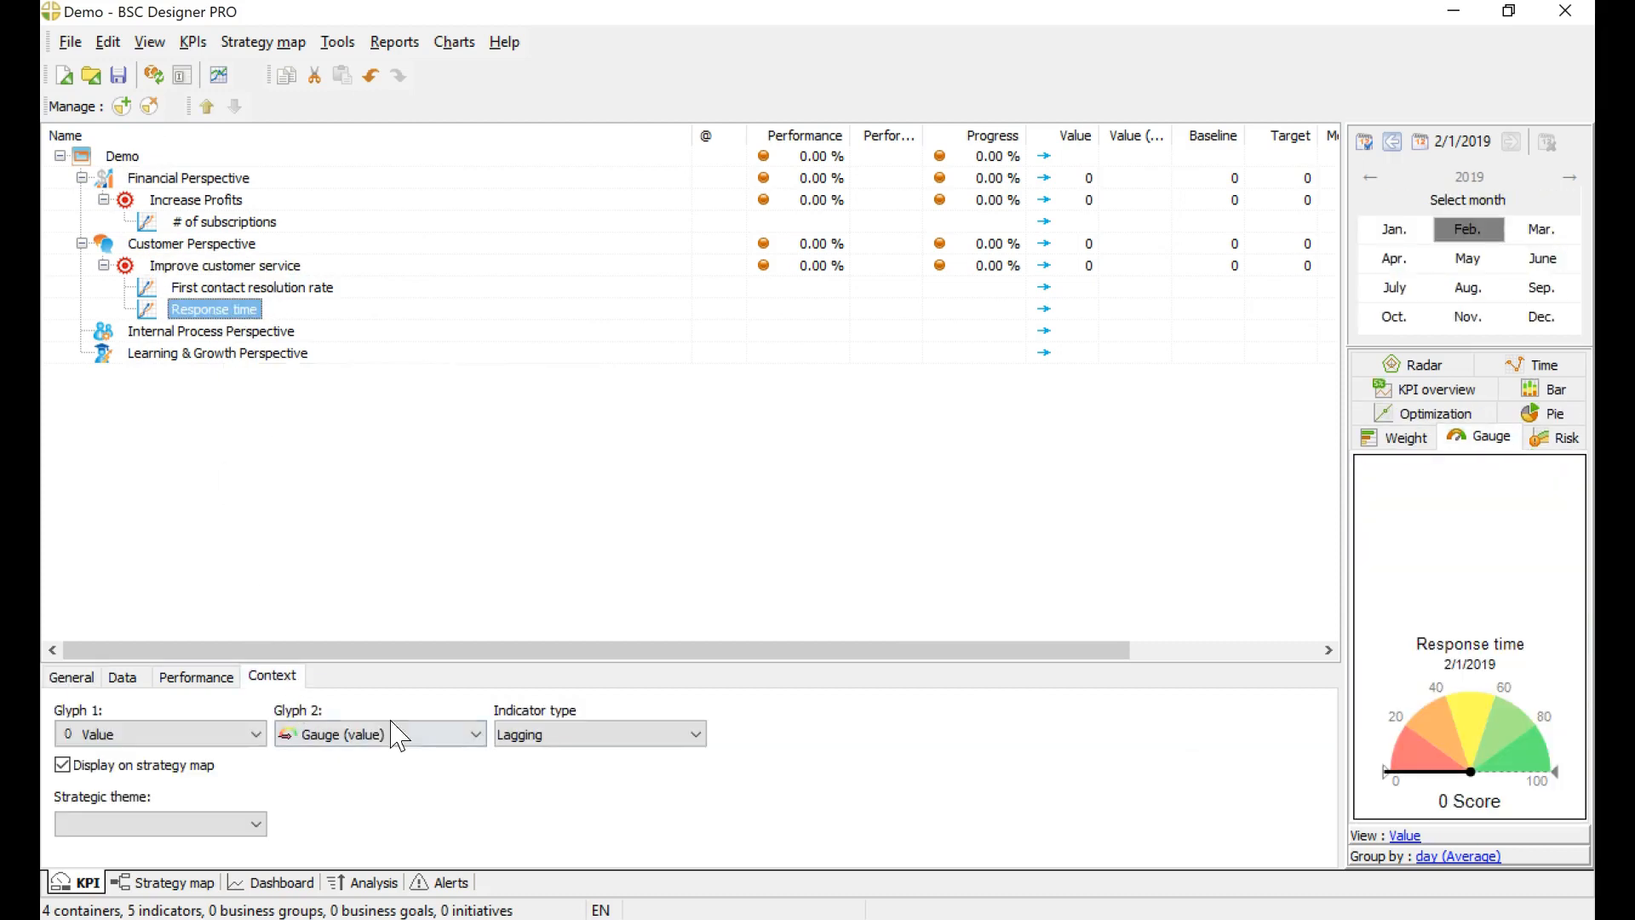
pyautogui.click(547, 741)
pyautogui.click(536, 753)
pyautogui.click(269, 290)
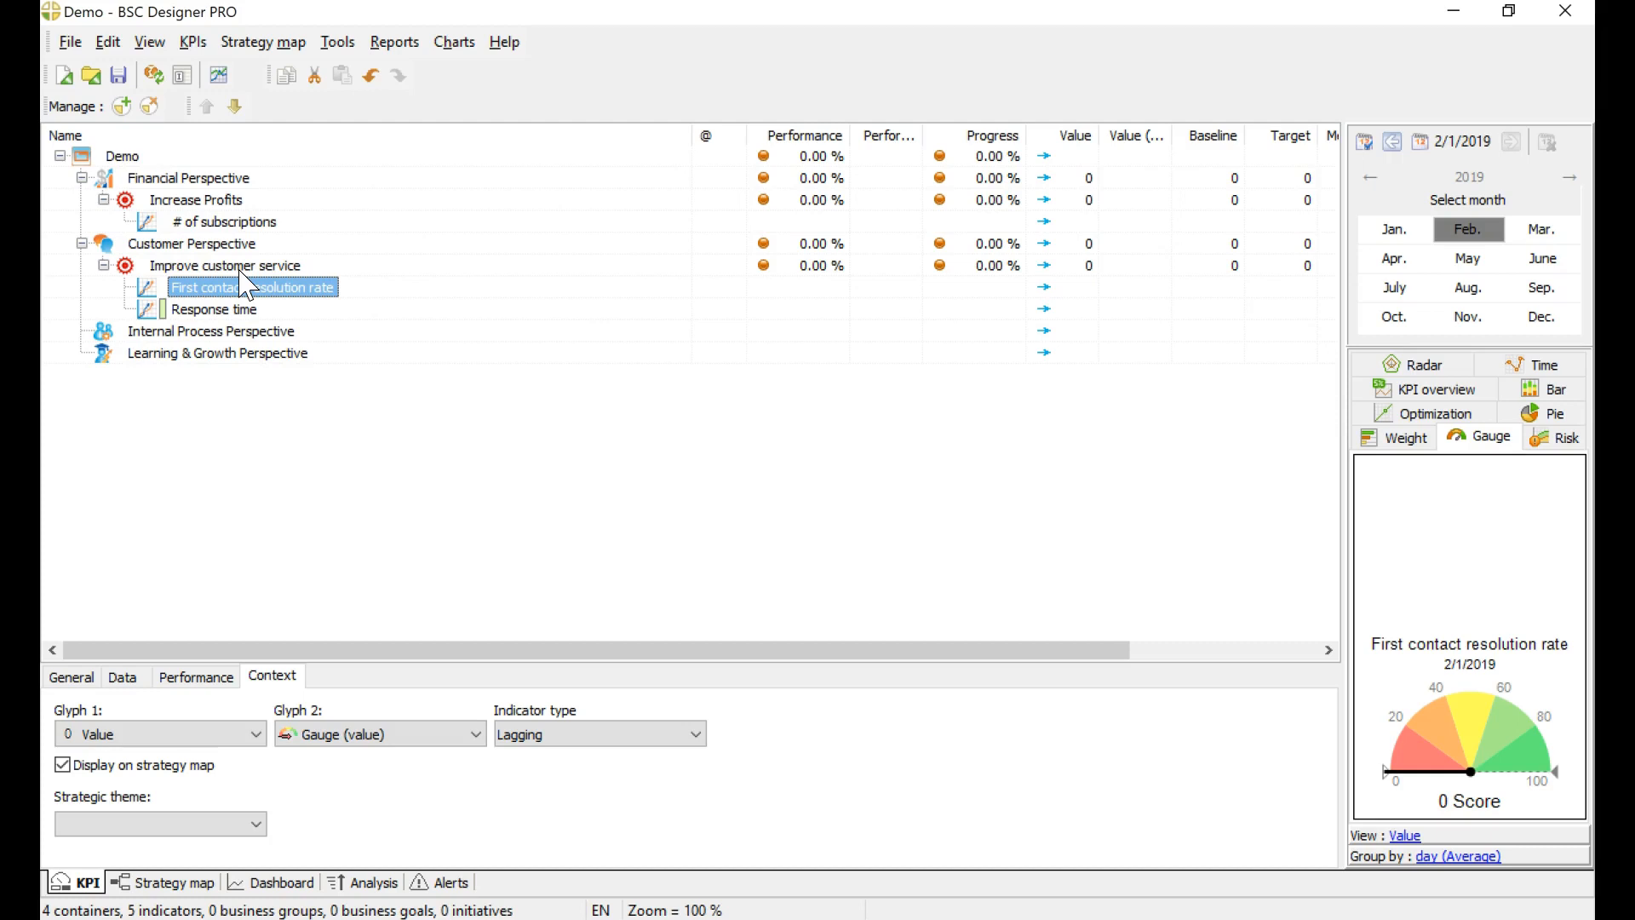
pyautogui.click(243, 309)
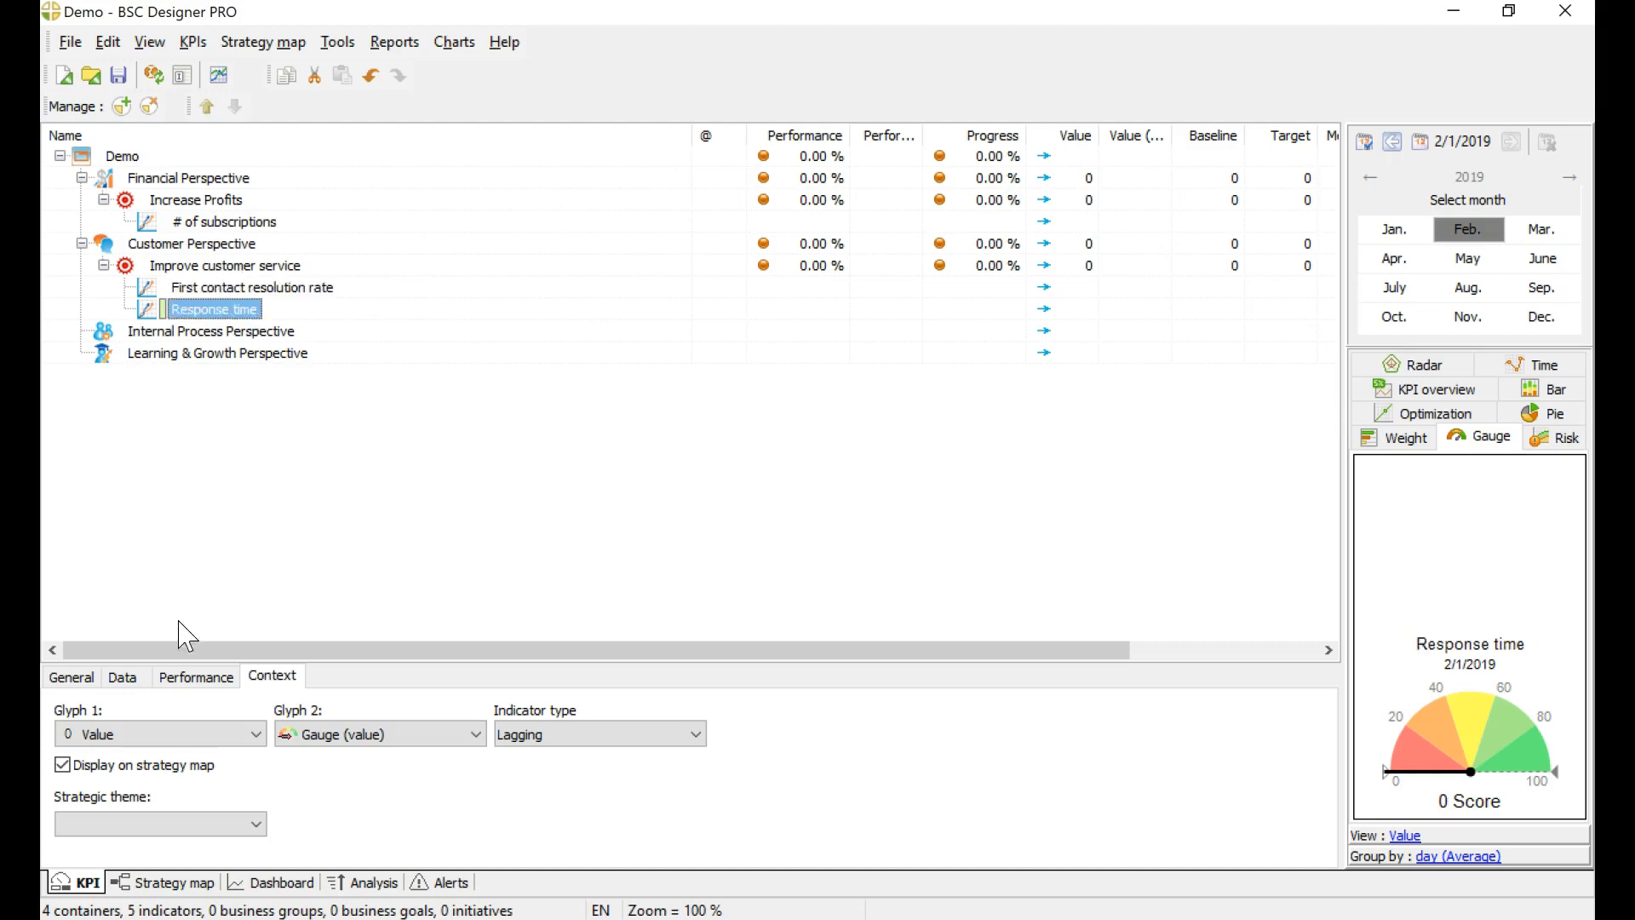
# Step: Set the measure of the First contact resolution rate indicator to %
pyautogui.click(122, 677)
pyautogui.click(75, 677)
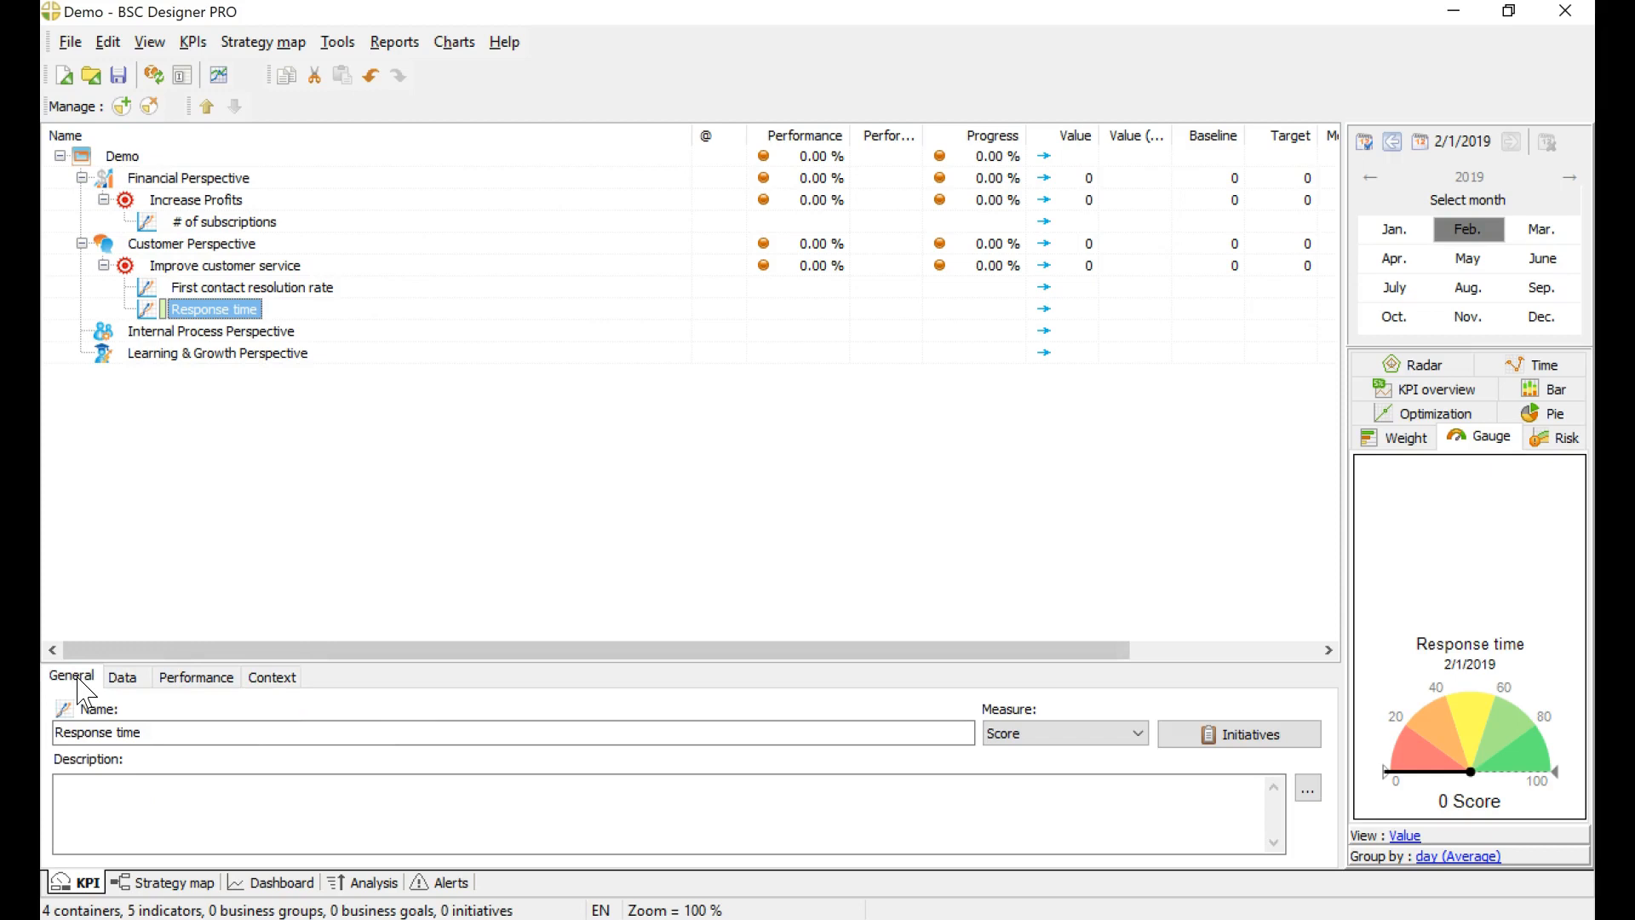
pyautogui.click(311, 289)
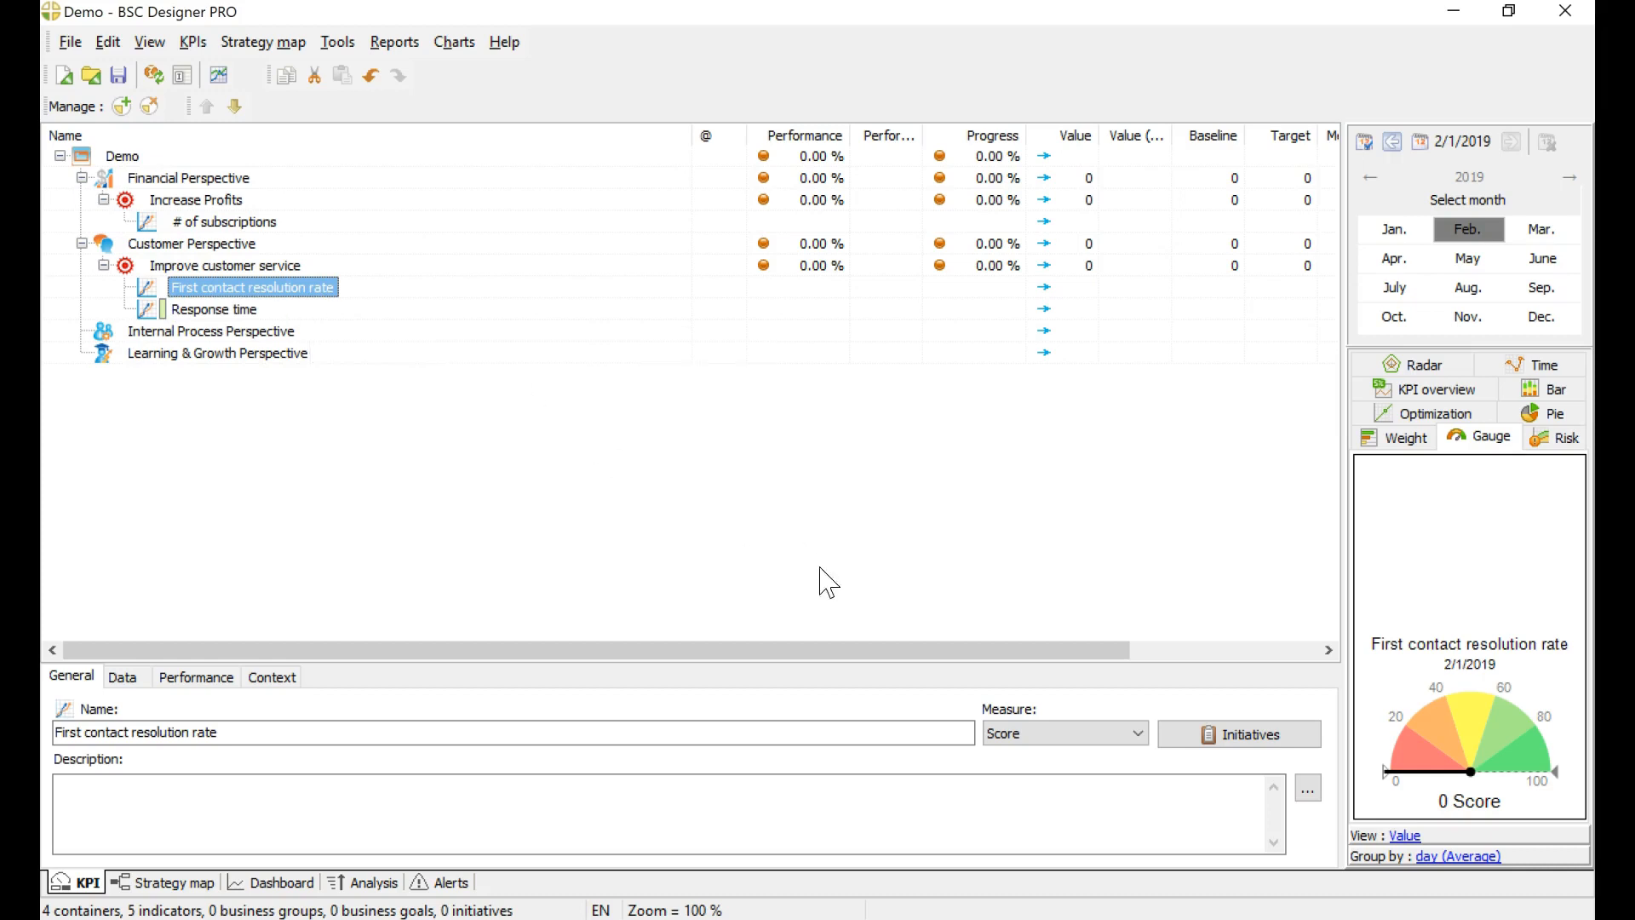
pyautogui.click(1033, 734)
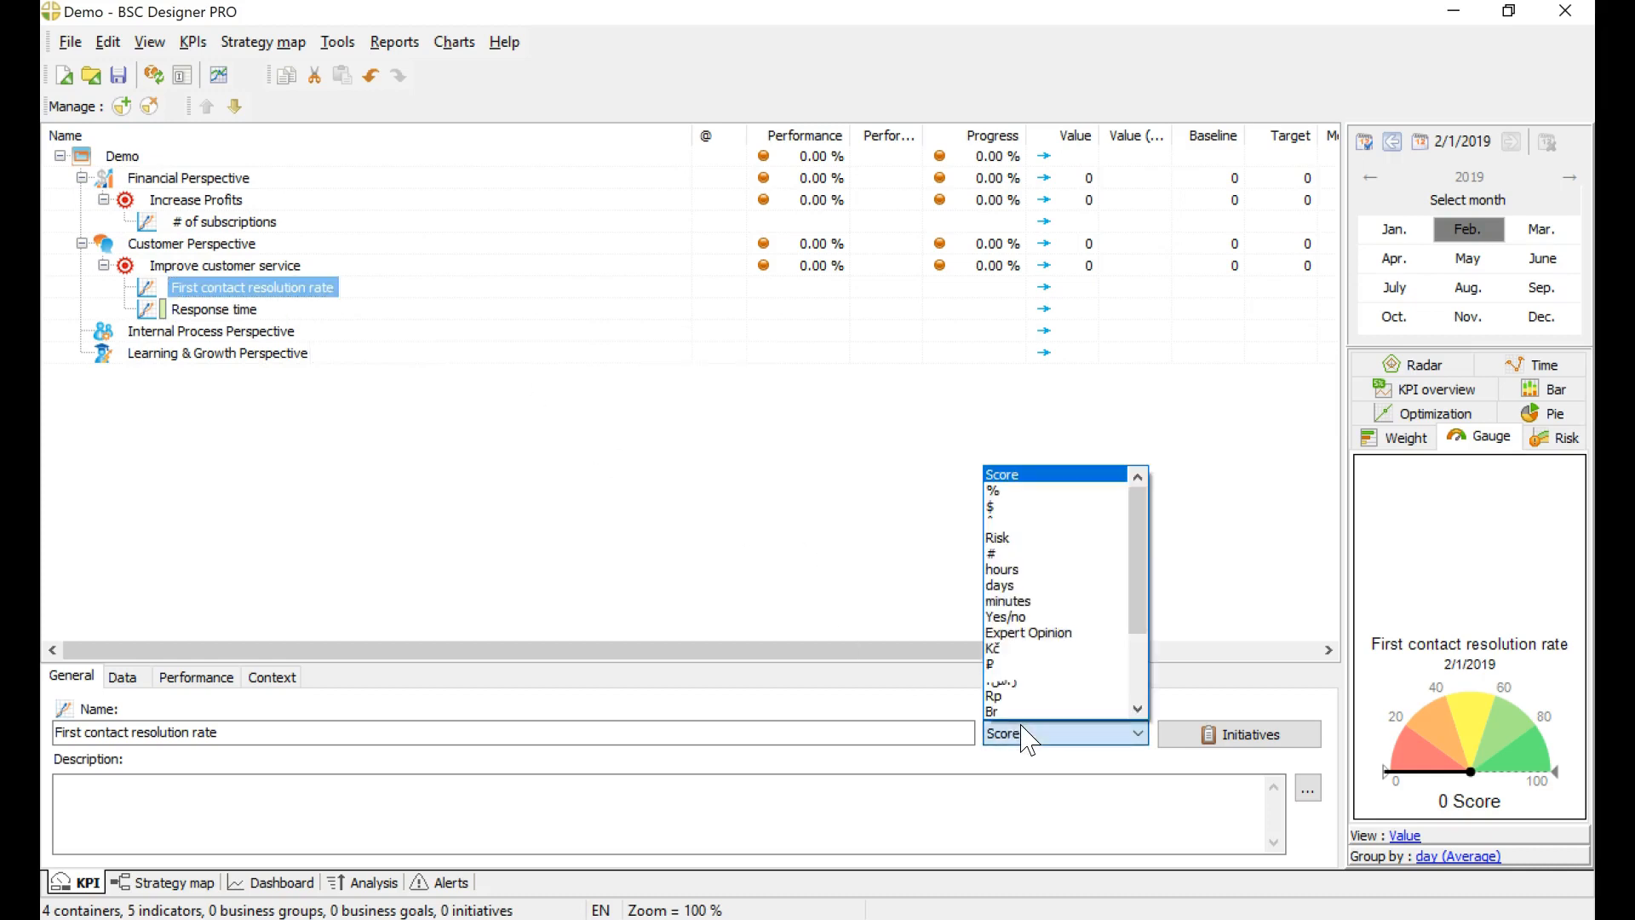
pyautogui.click(1015, 493)
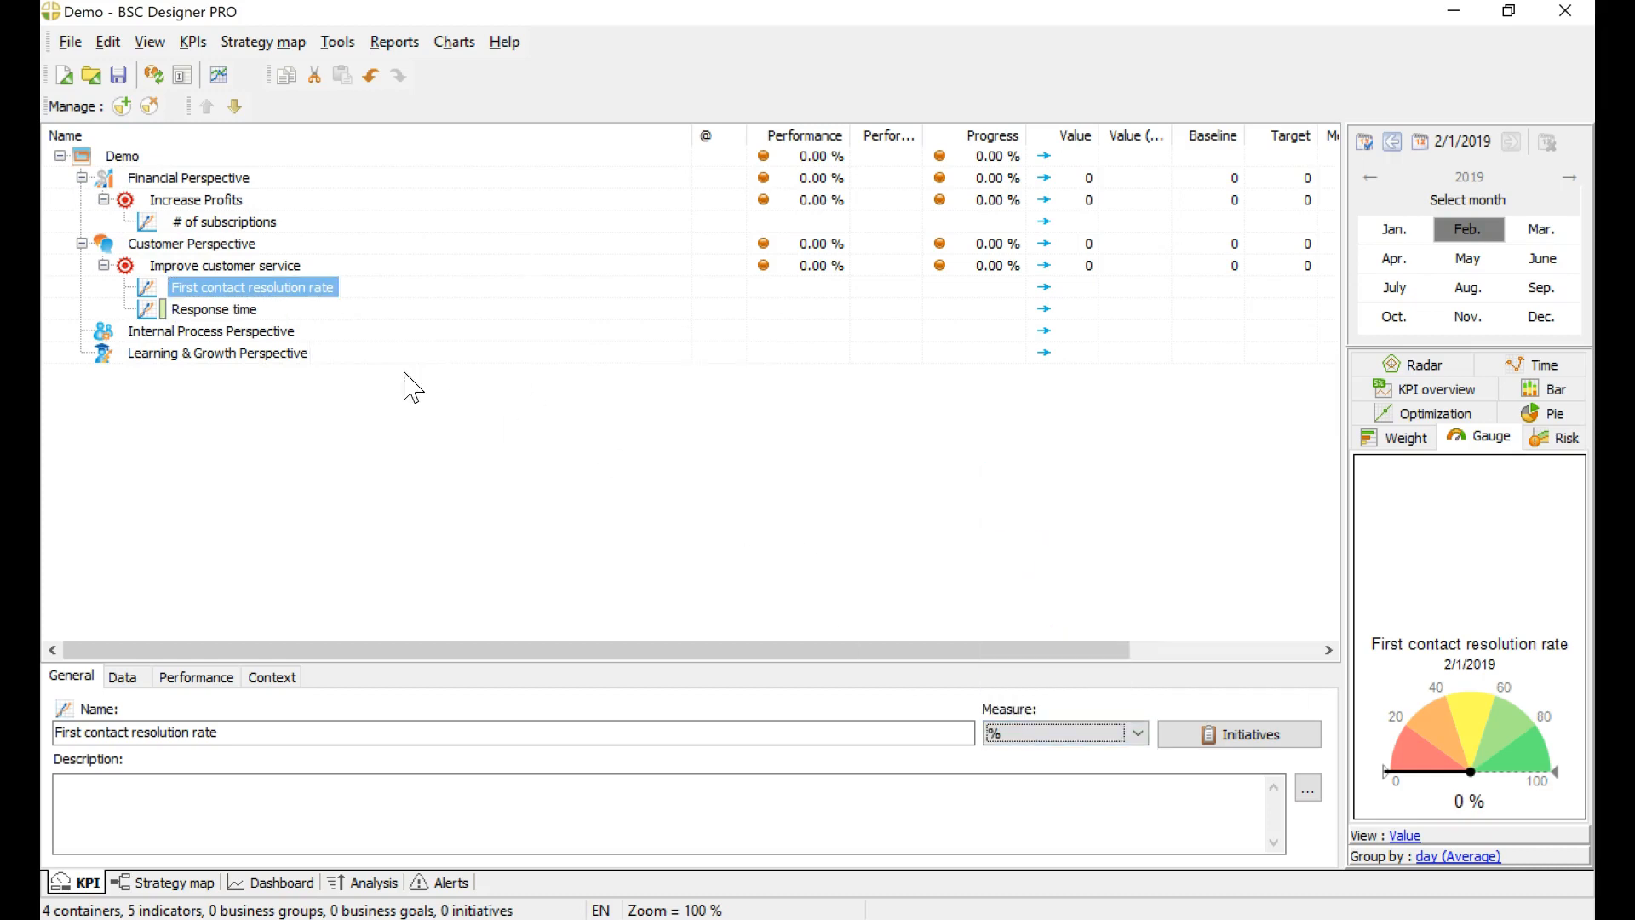
# Step: Set the measure of the Response time indicator to hours
pyautogui.click(246, 311)
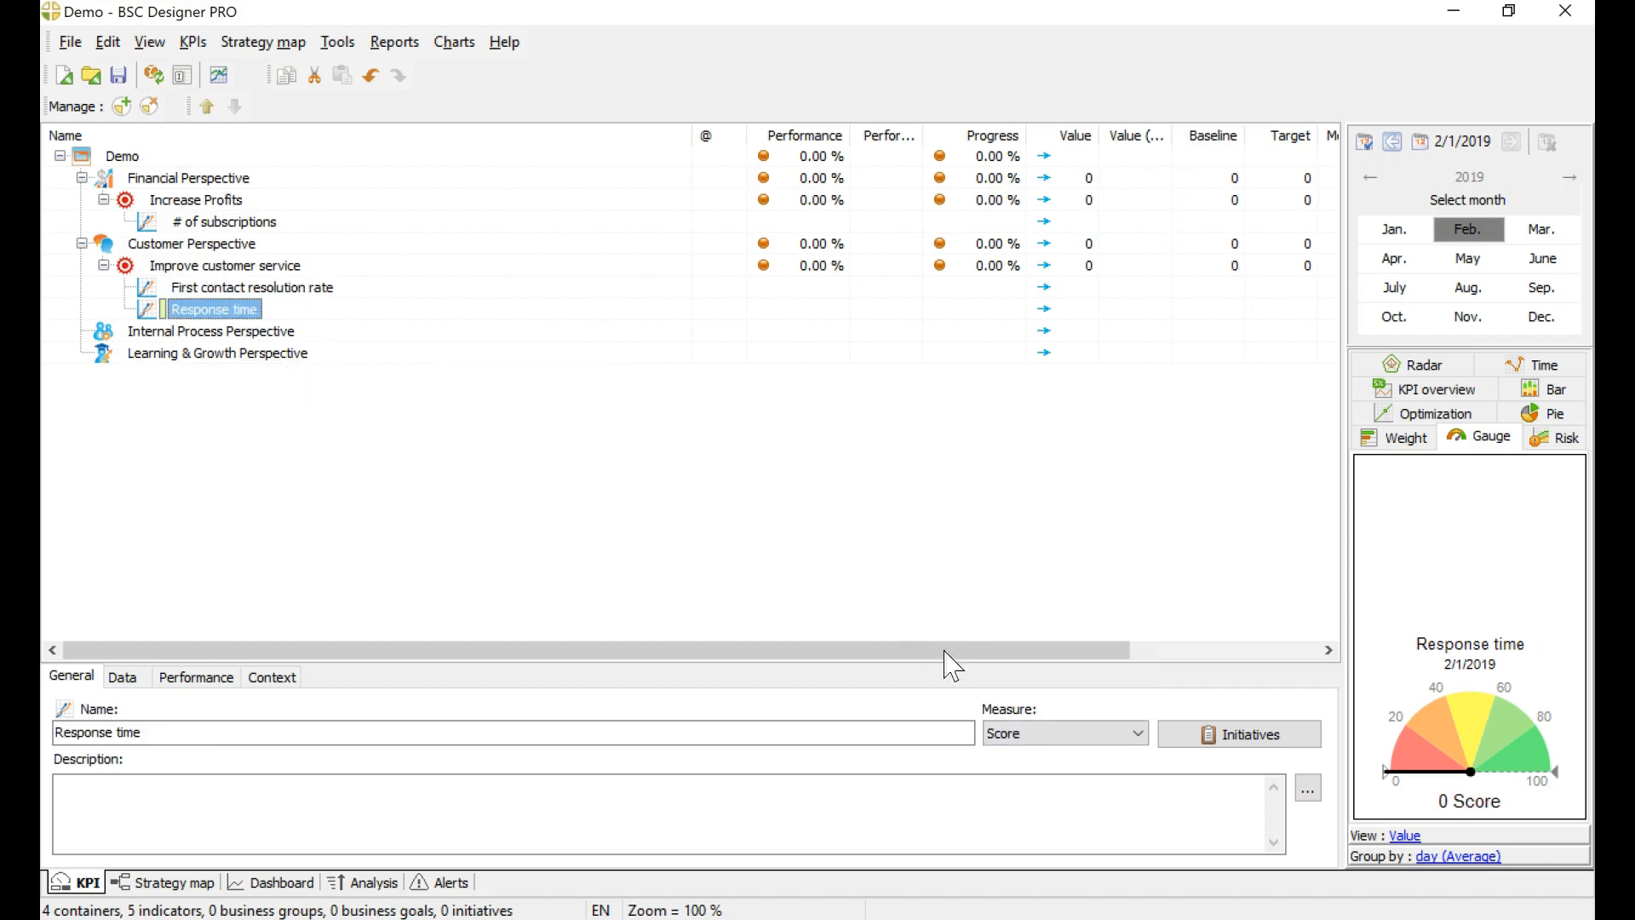
pyautogui.click(1018, 735)
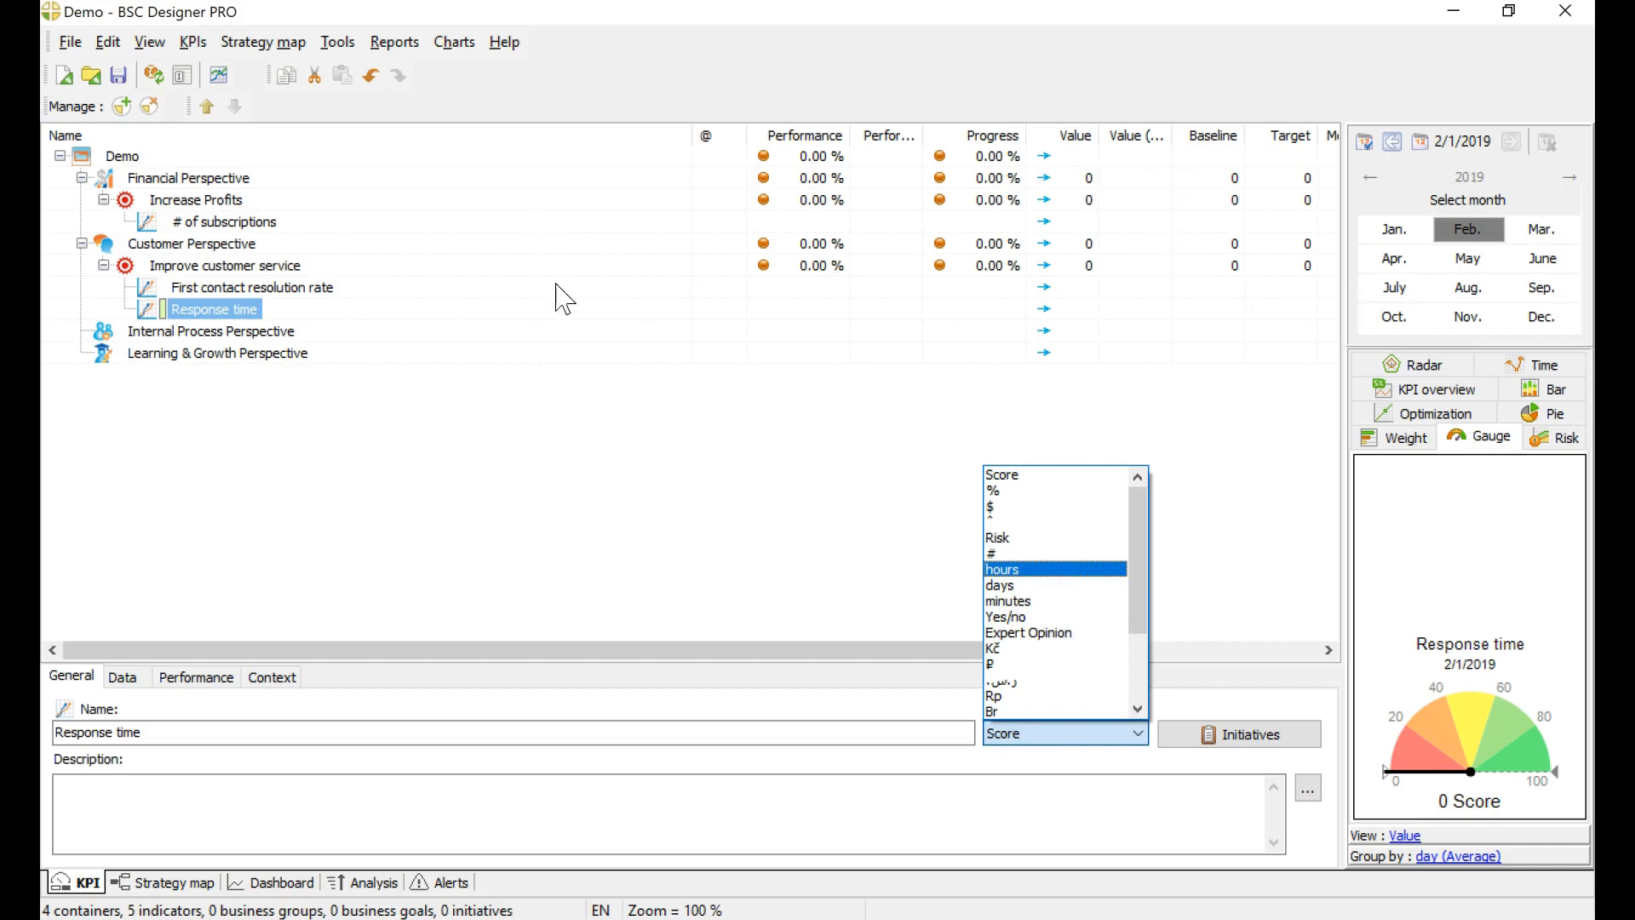
pyautogui.click(1078, 585)
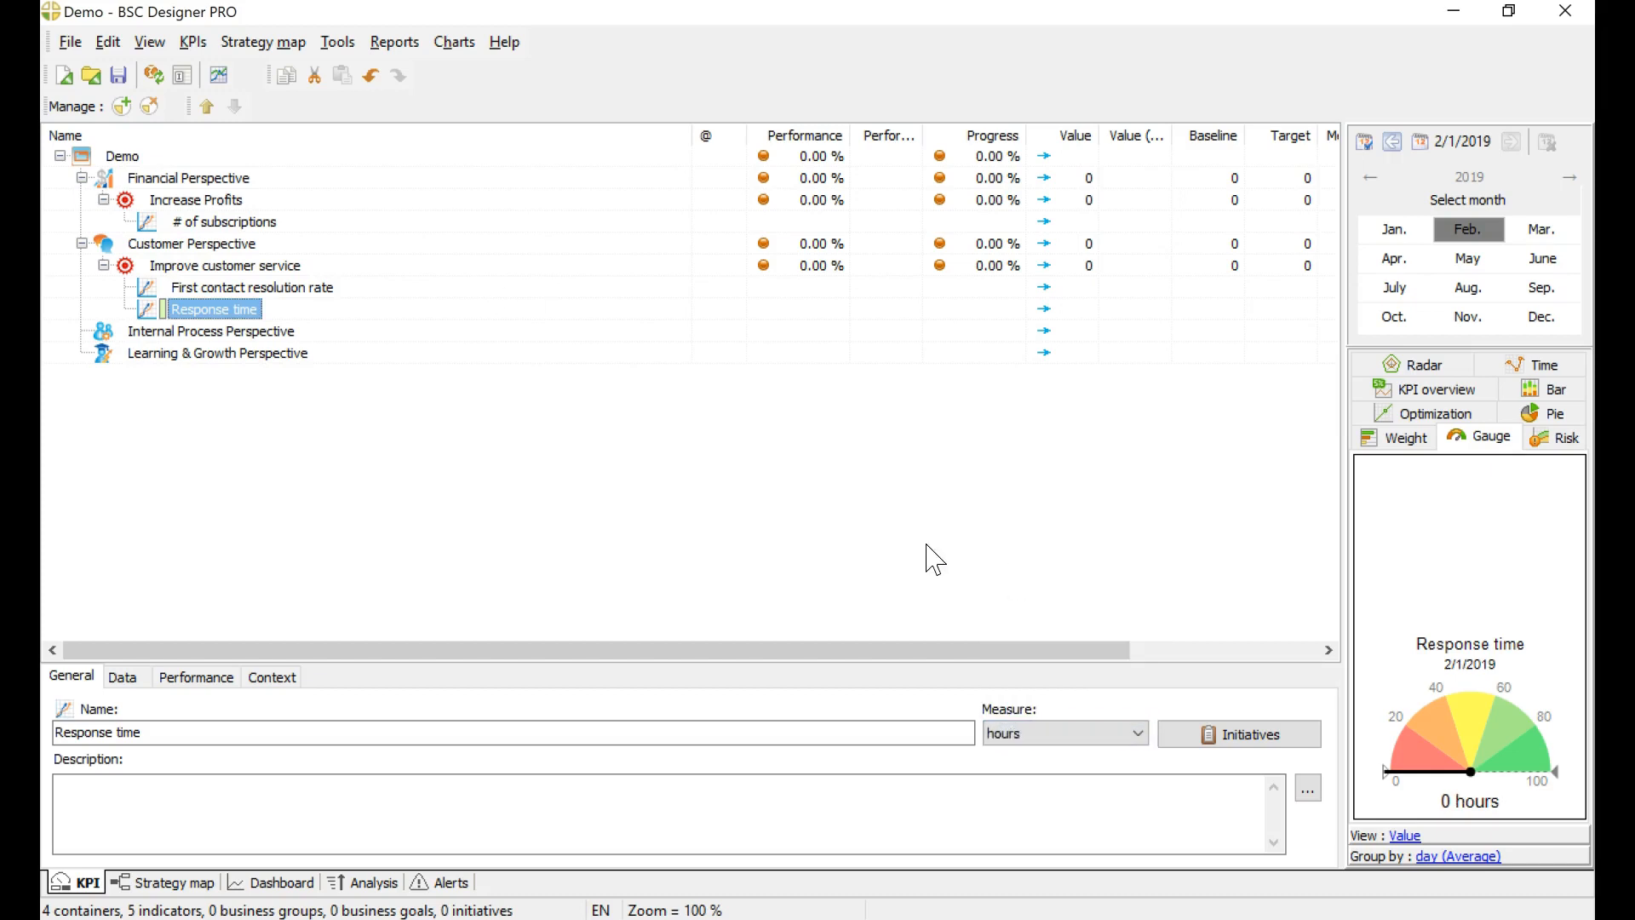
# Step: Enter a value of 80 for the First contact resolution rate indicator
pyautogui.click(129, 678)
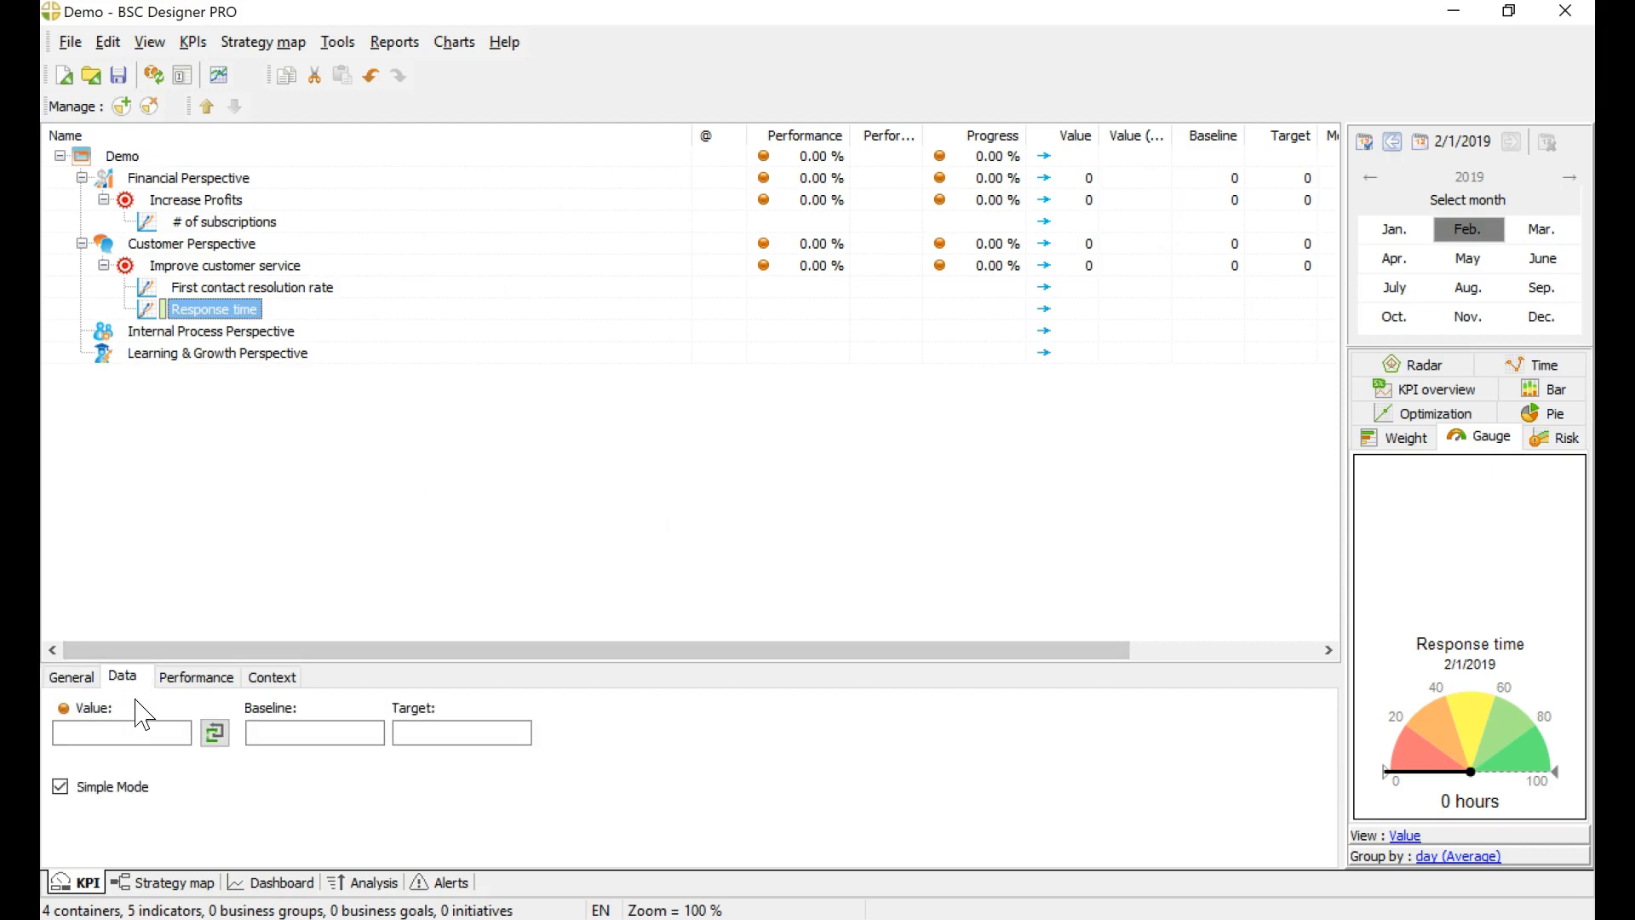
pyautogui.click(226, 288)
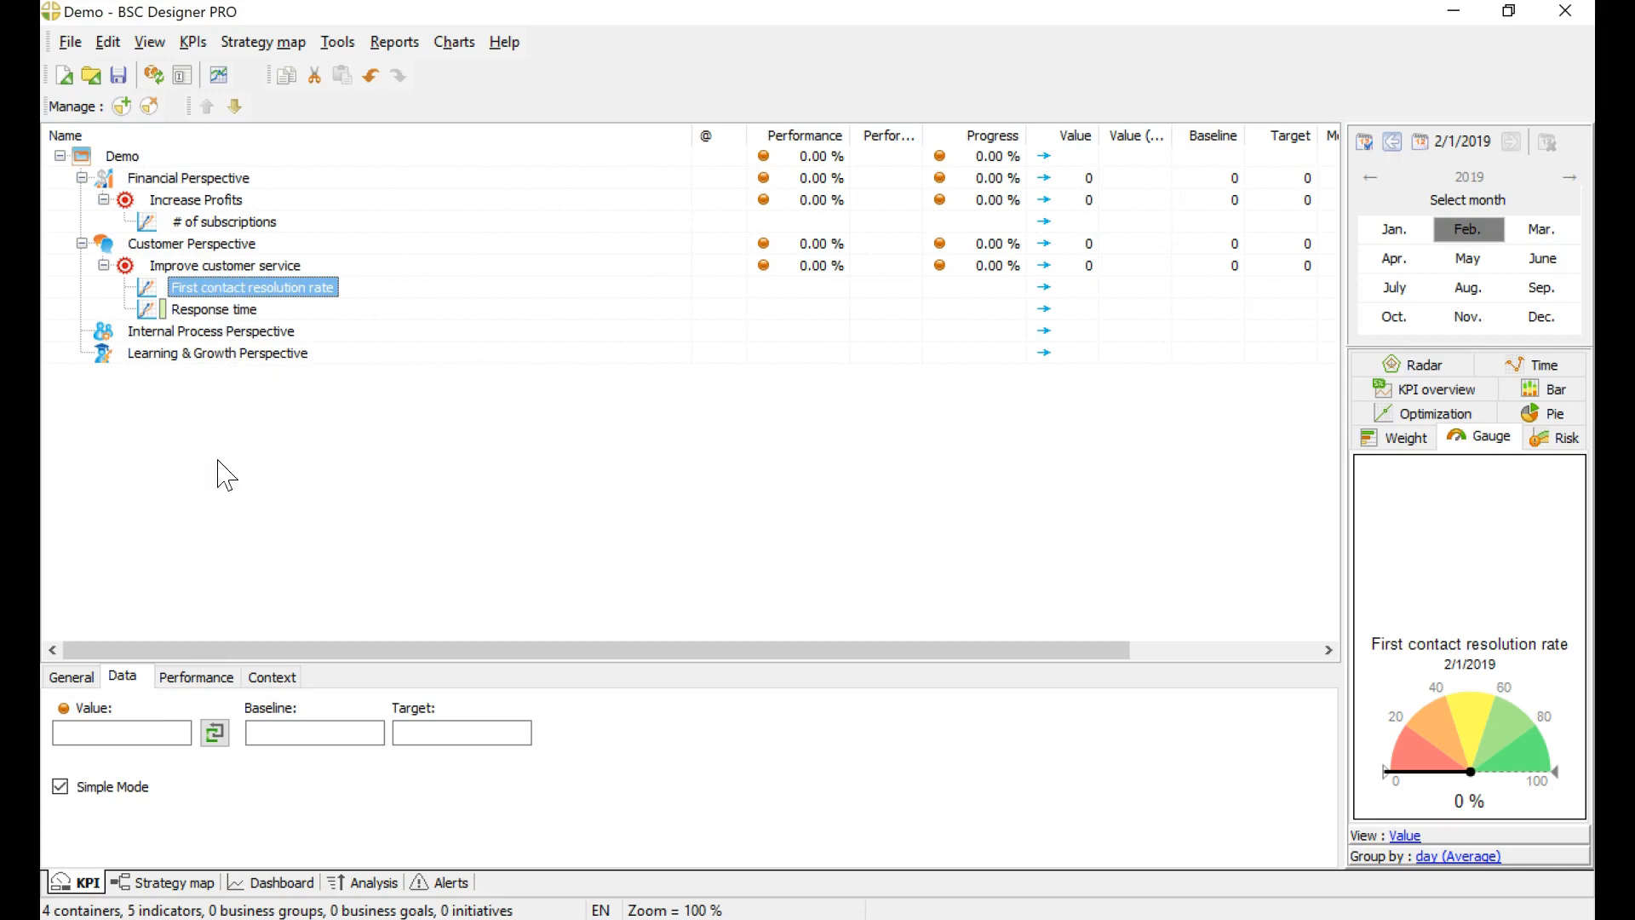
pyautogui.click(142, 737)
pyautogui.write('80')
pyautogui.press('Return')
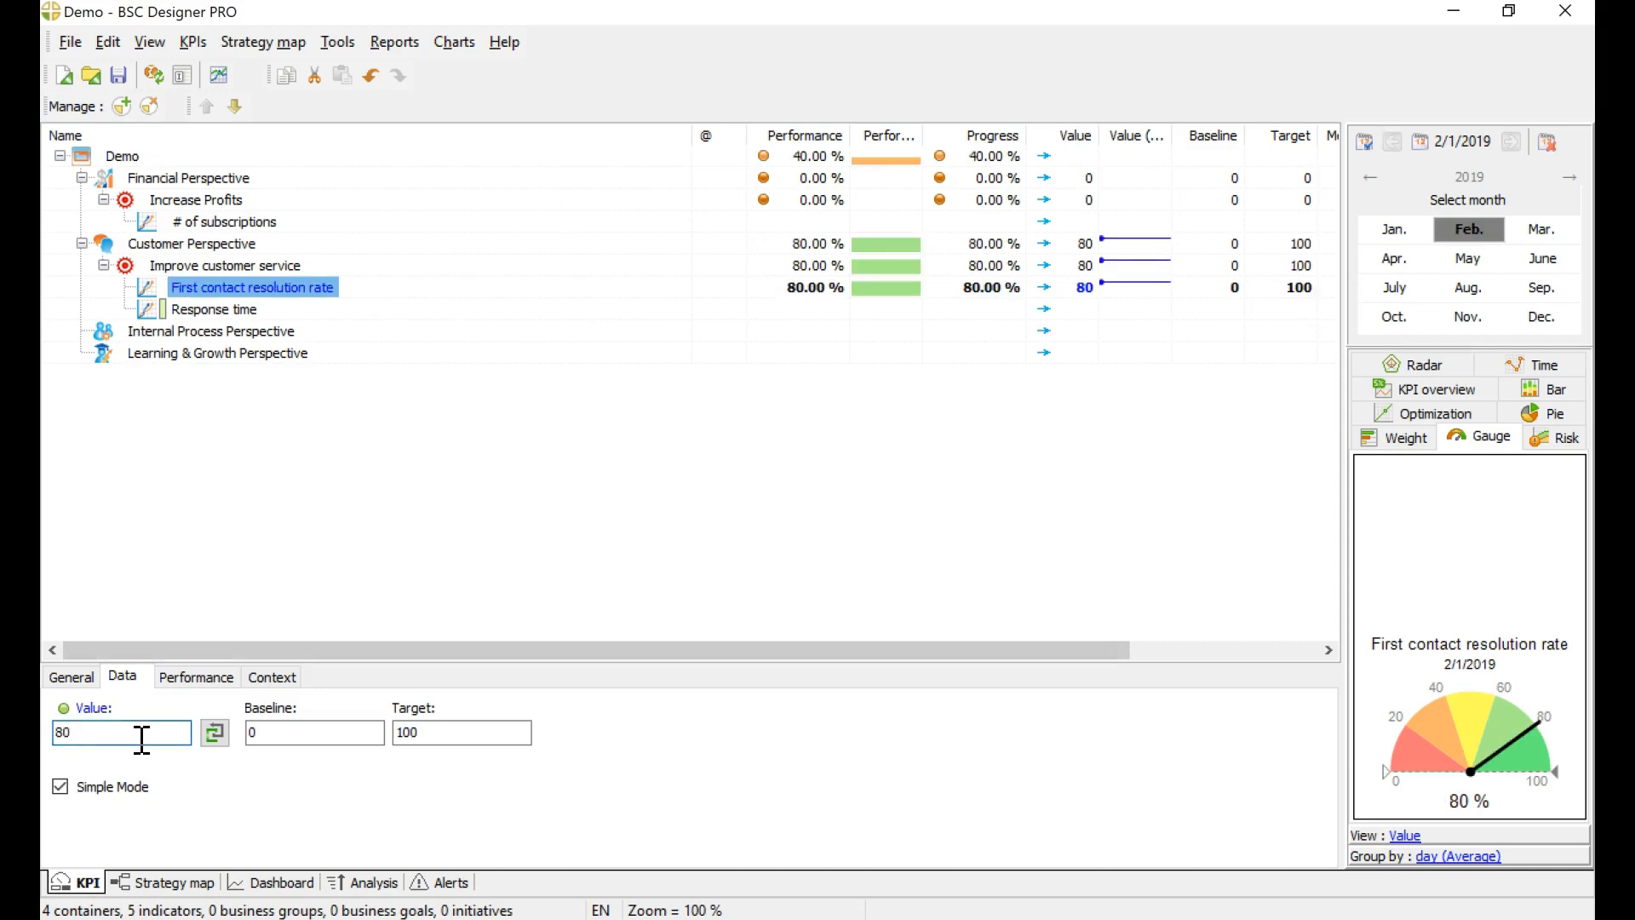
# Step: Enter a value of 3 for the Response time indicator
pyautogui.click(240, 312)
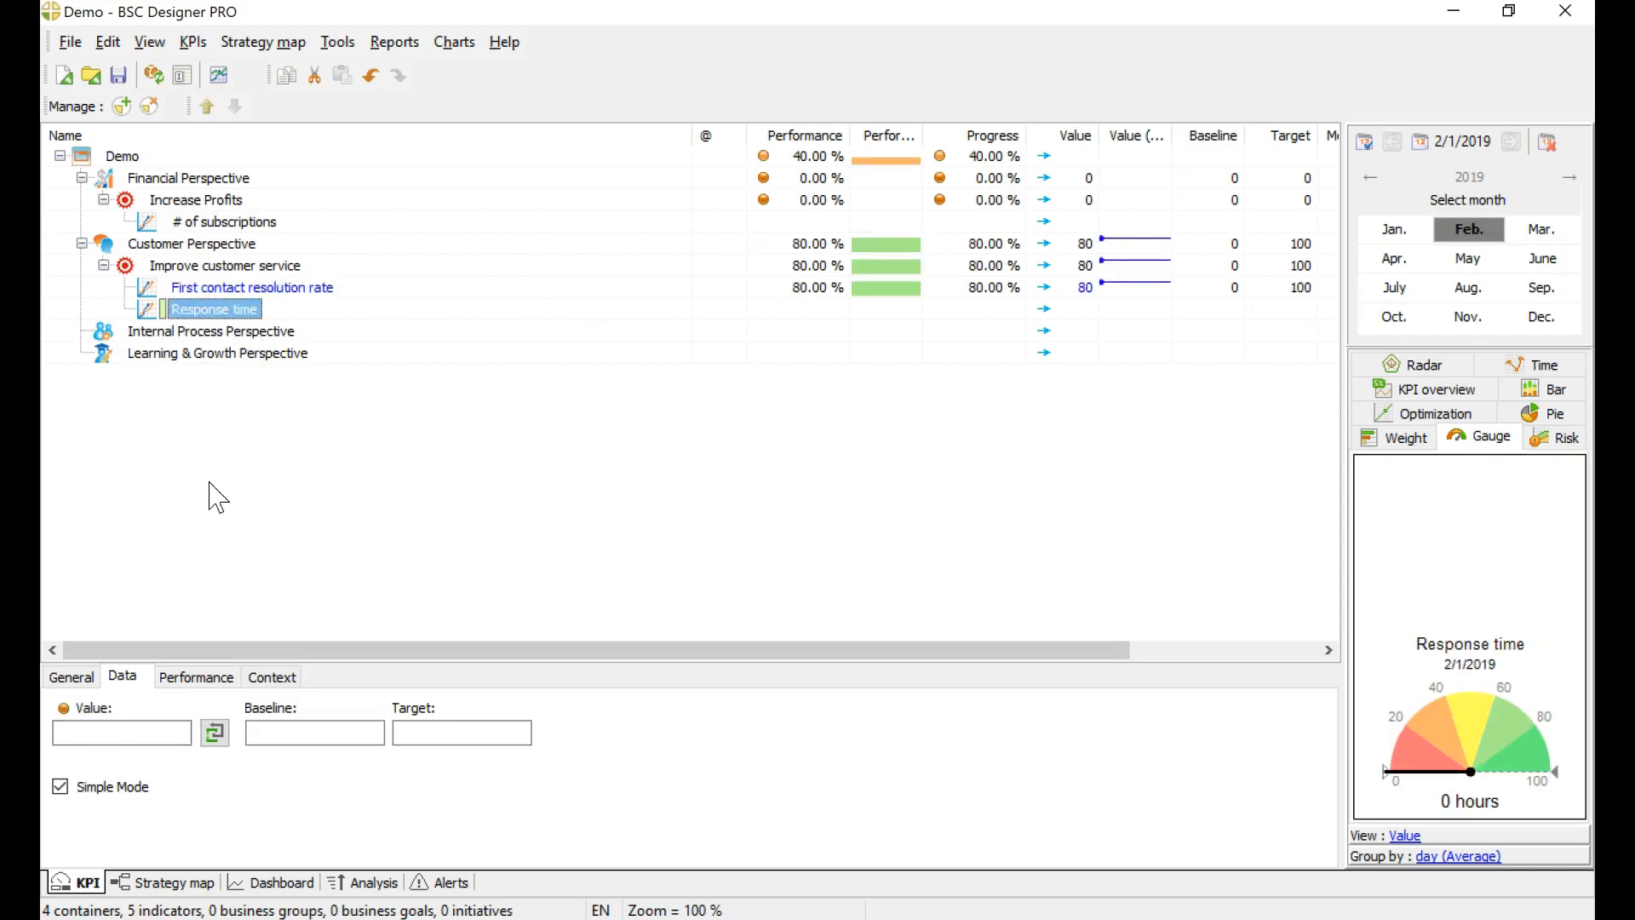
pyautogui.click(154, 738)
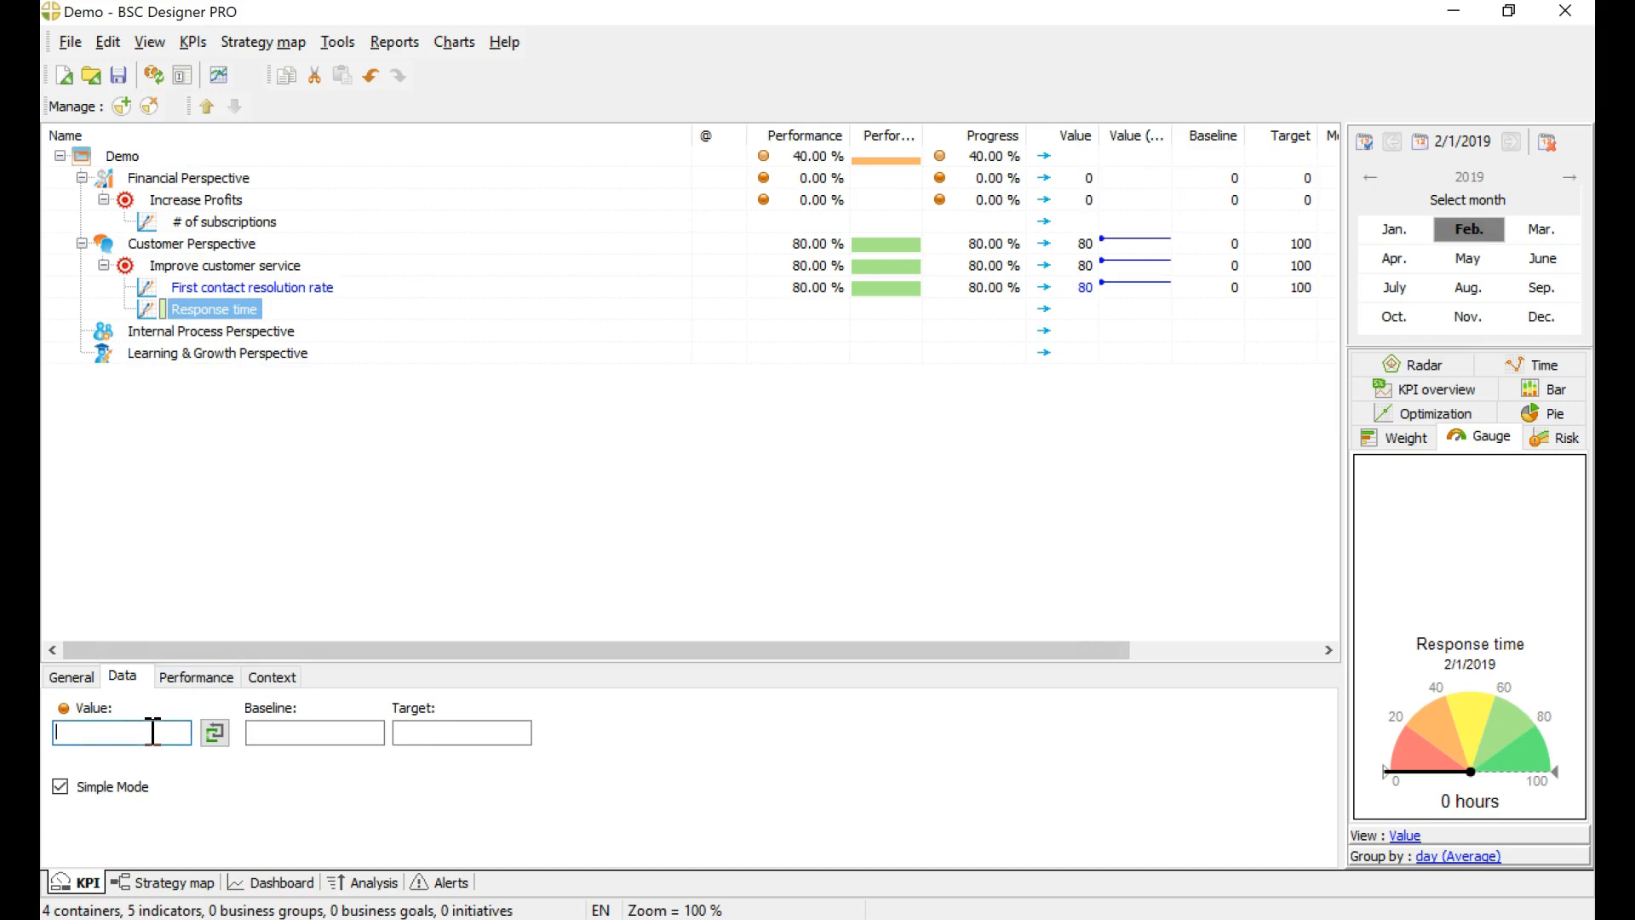
pyautogui.write('3')
pyautogui.press('Return')
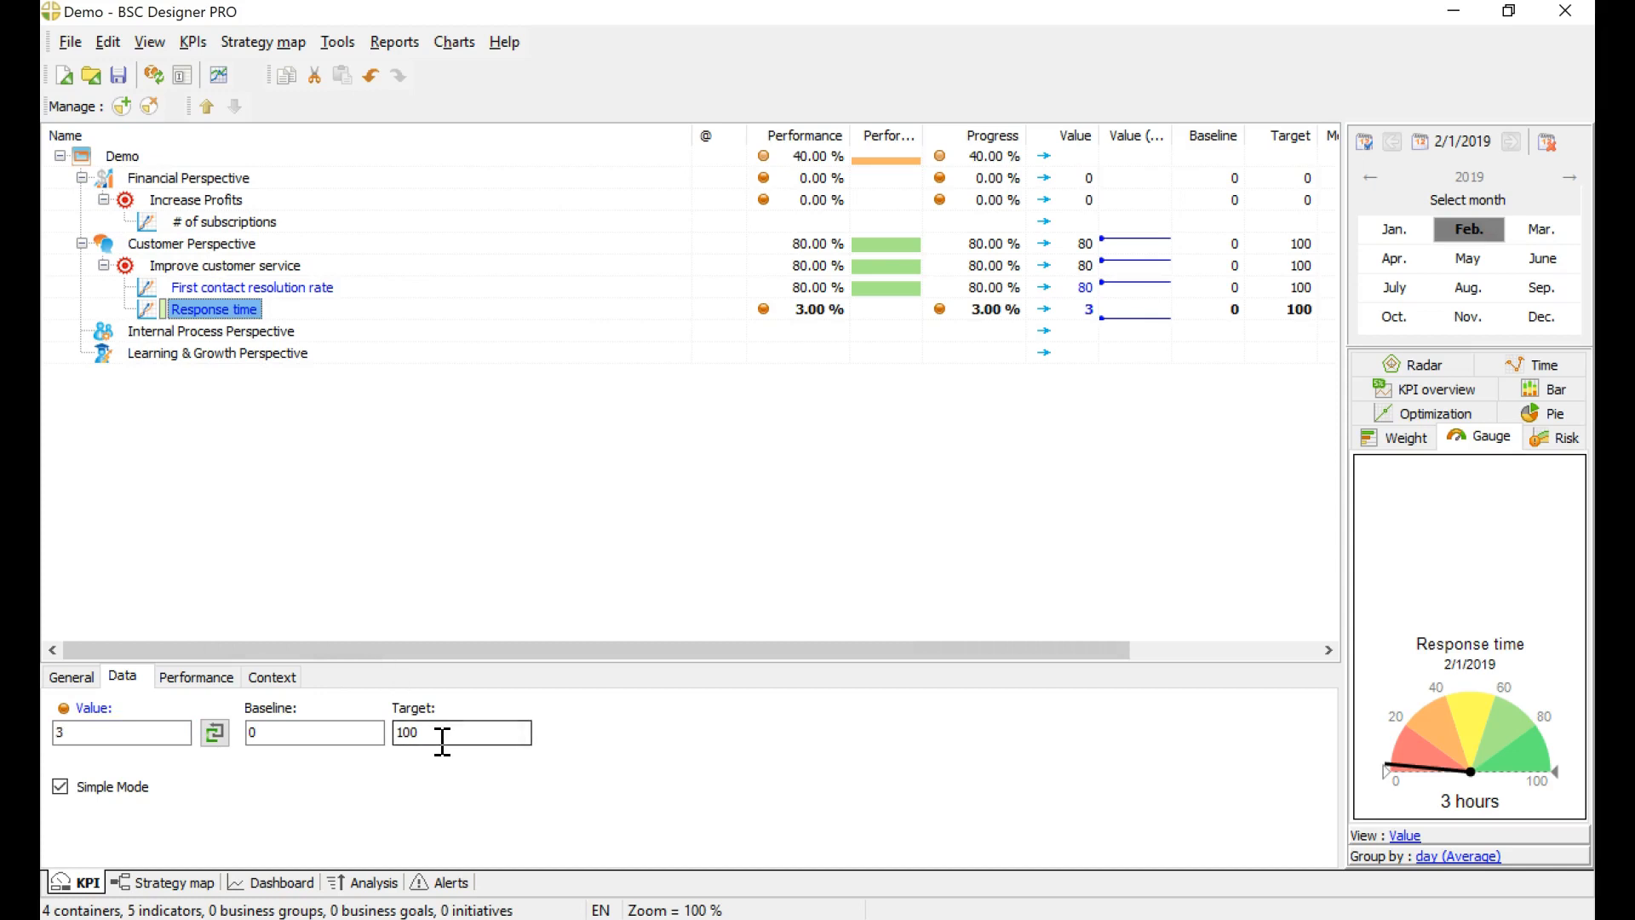
# Step: Compare the baseline, target and optimization settings of First contact resolution rate and Response time
pyautogui.click(282, 292)
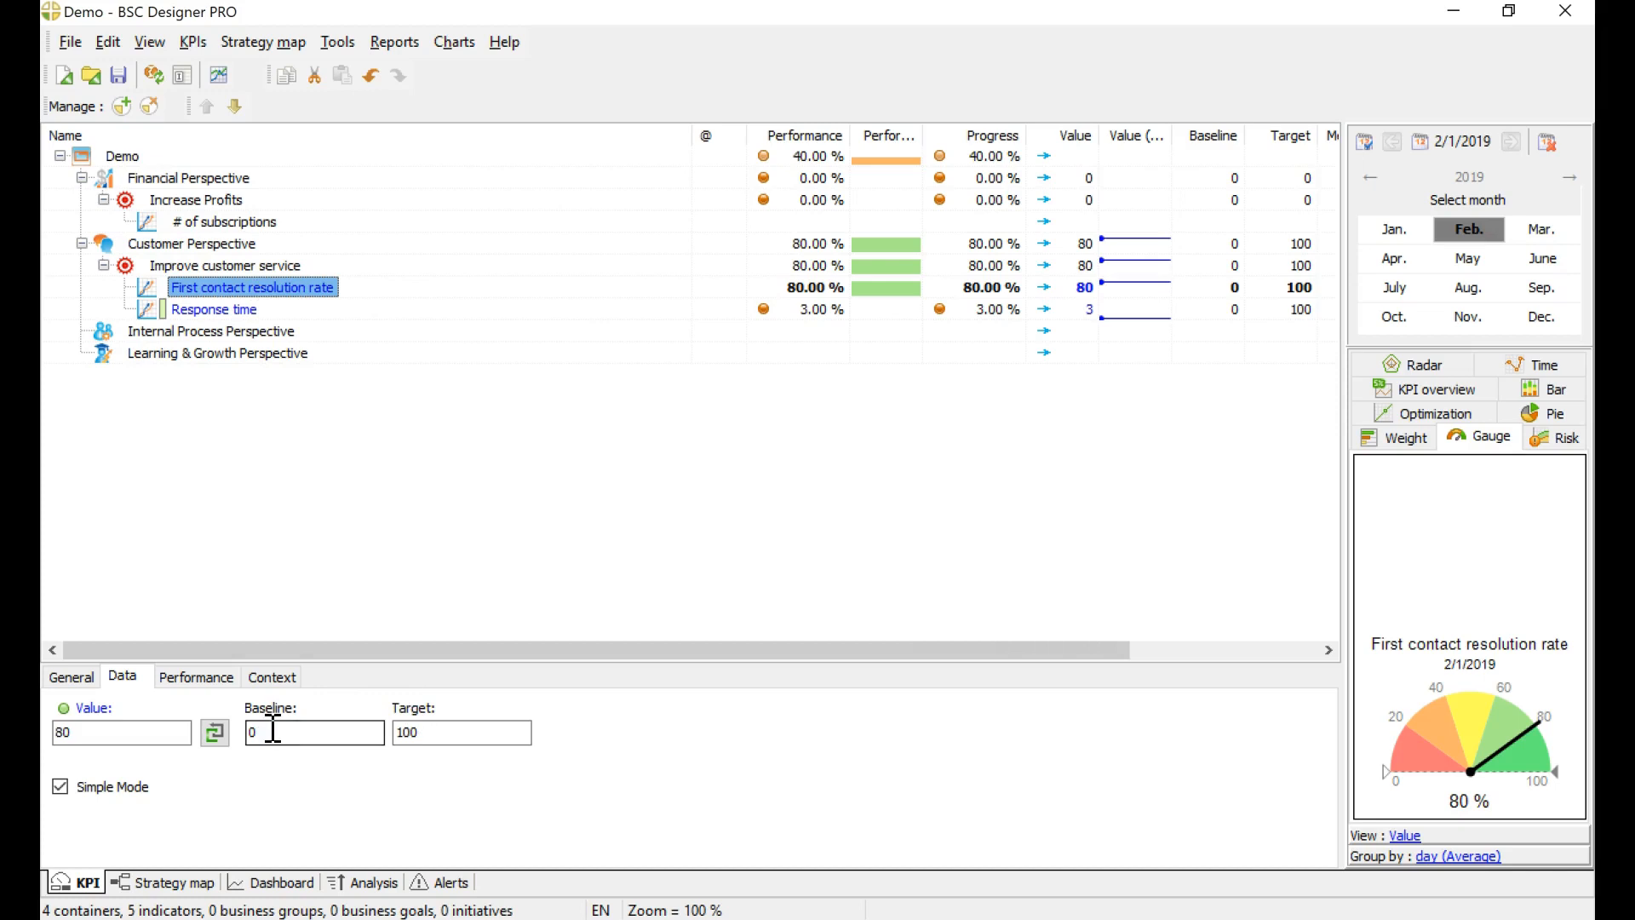
pyautogui.click(223, 311)
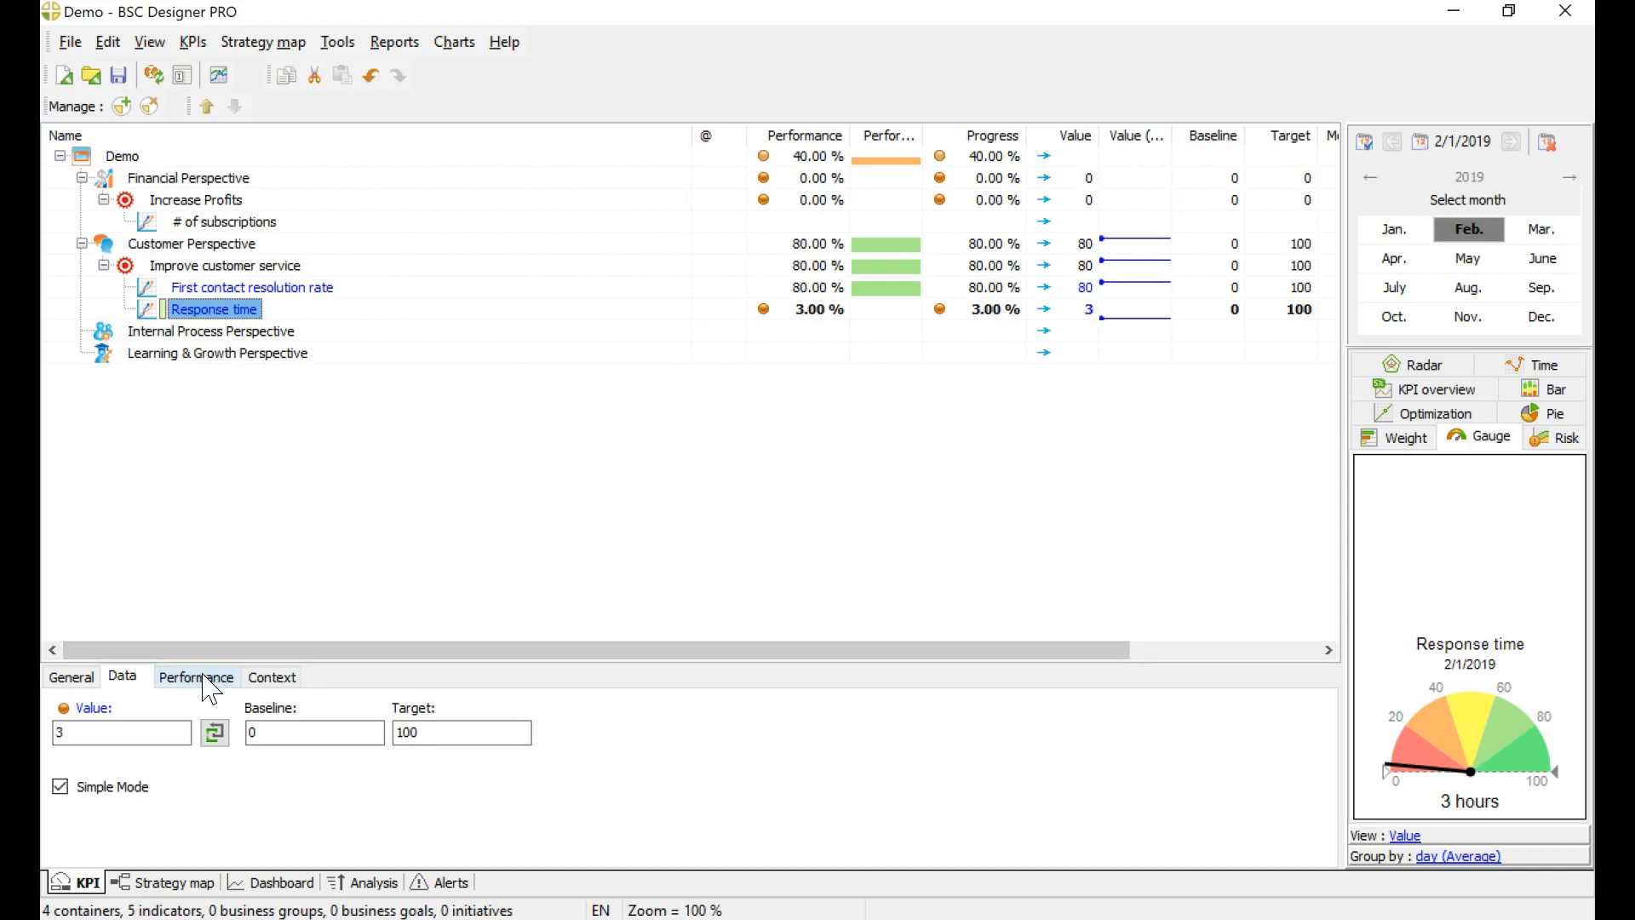
pyautogui.click(221, 288)
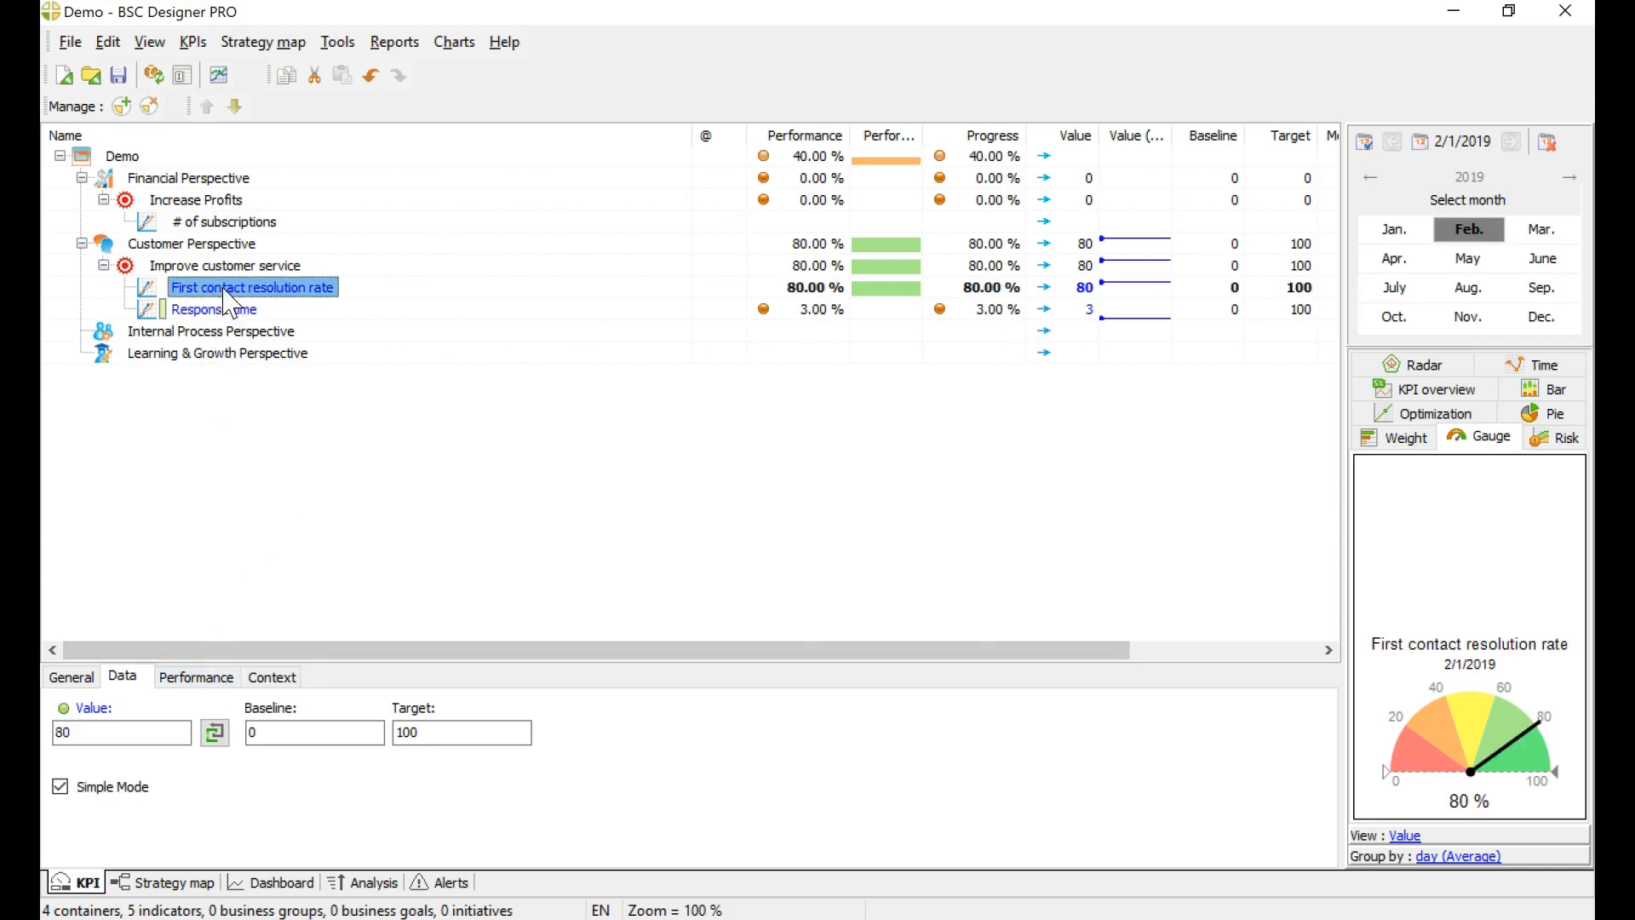
pyautogui.click(218, 679)
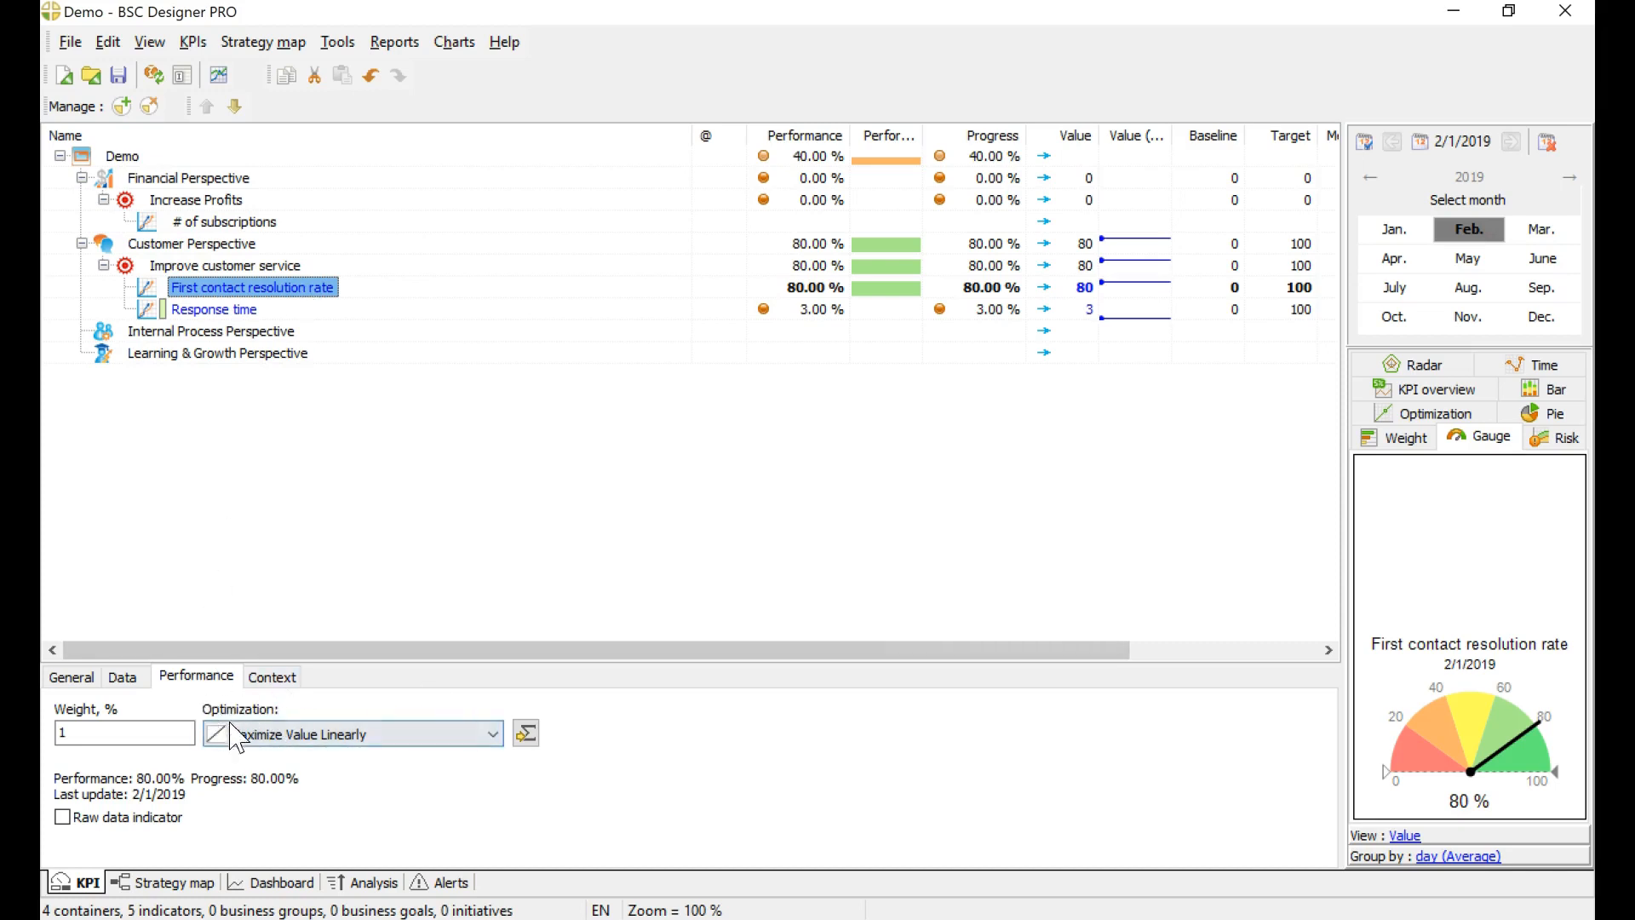
pyautogui.click(224, 311)
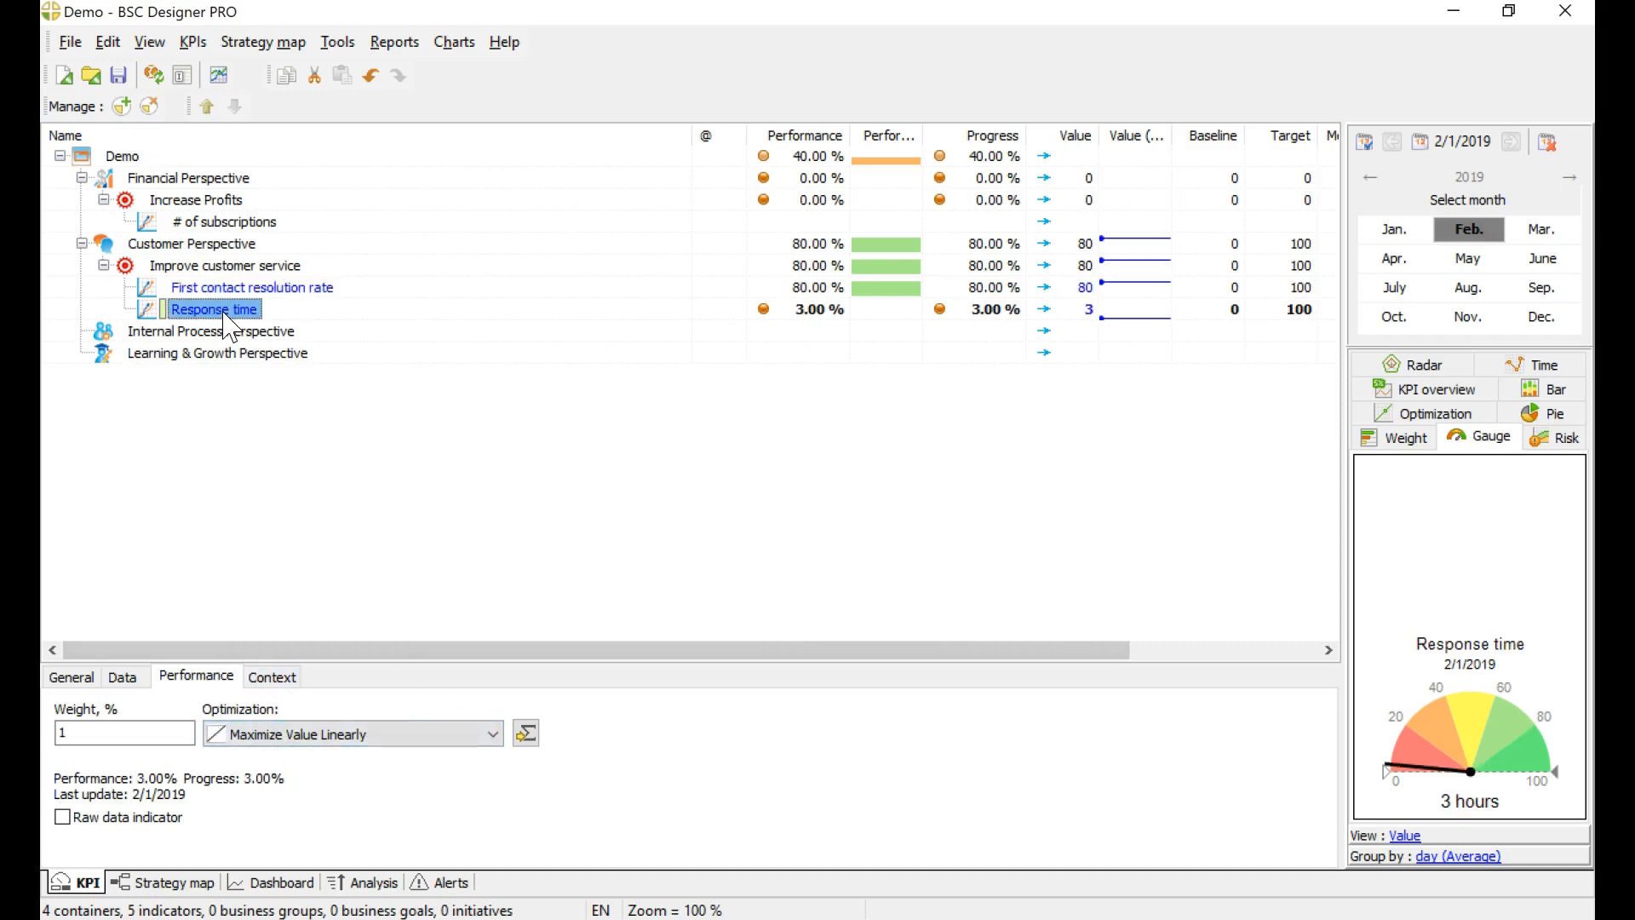
# Step: Set the Response time indicator's optimization to Minimize Value Linearly, with a baseline of 24 and a target of 1
pyautogui.click(361, 733)
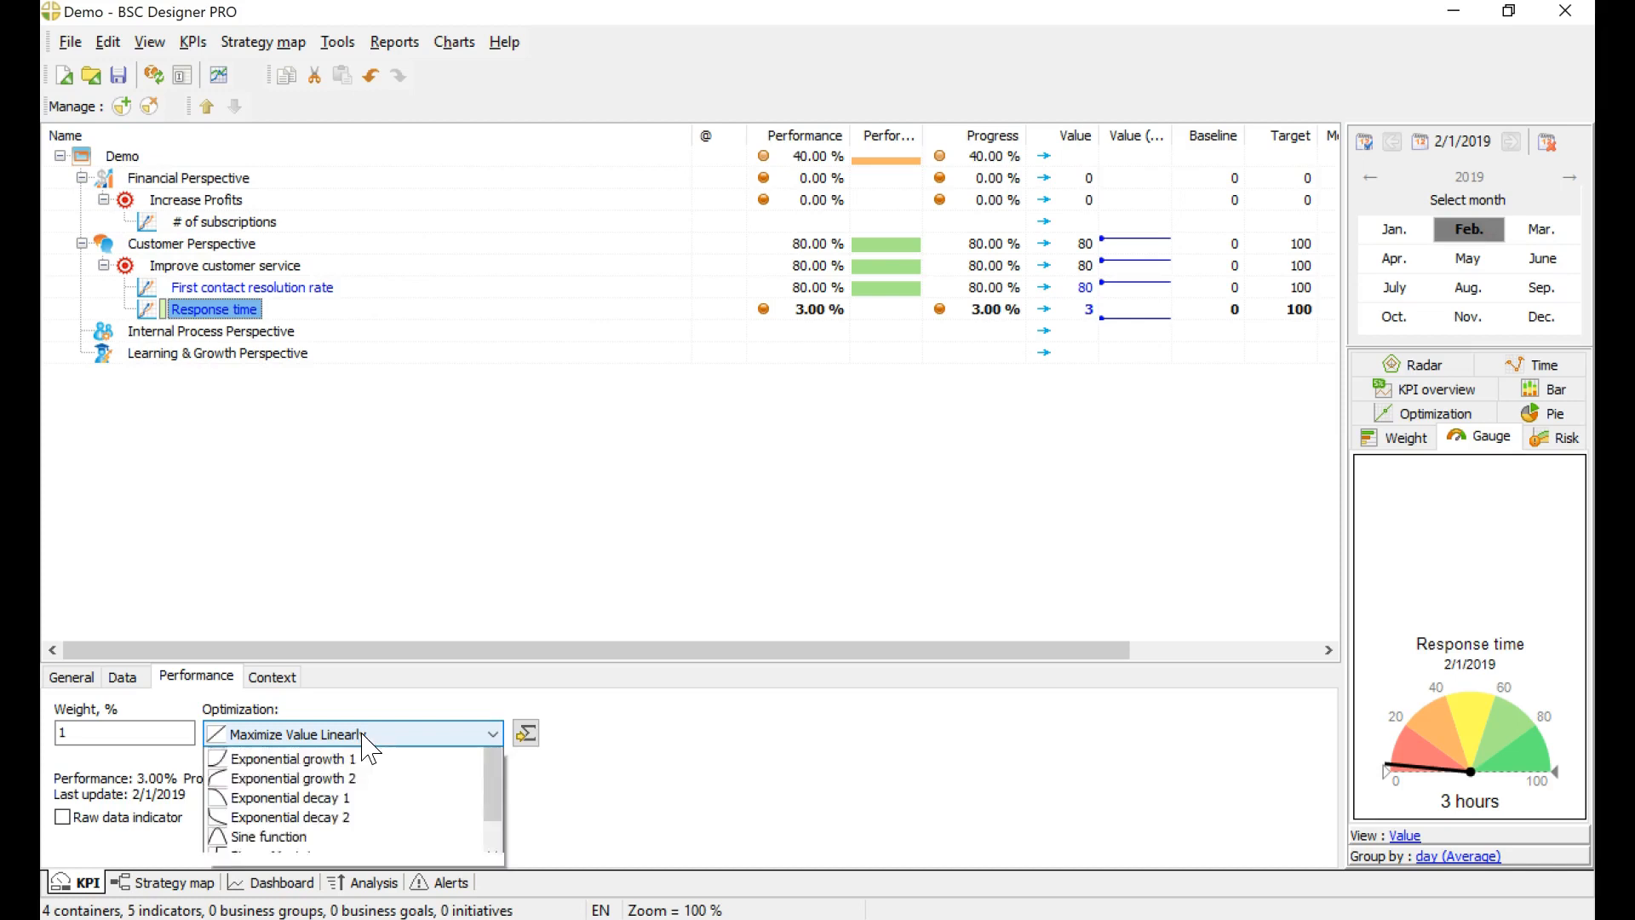
pyautogui.click(368, 775)
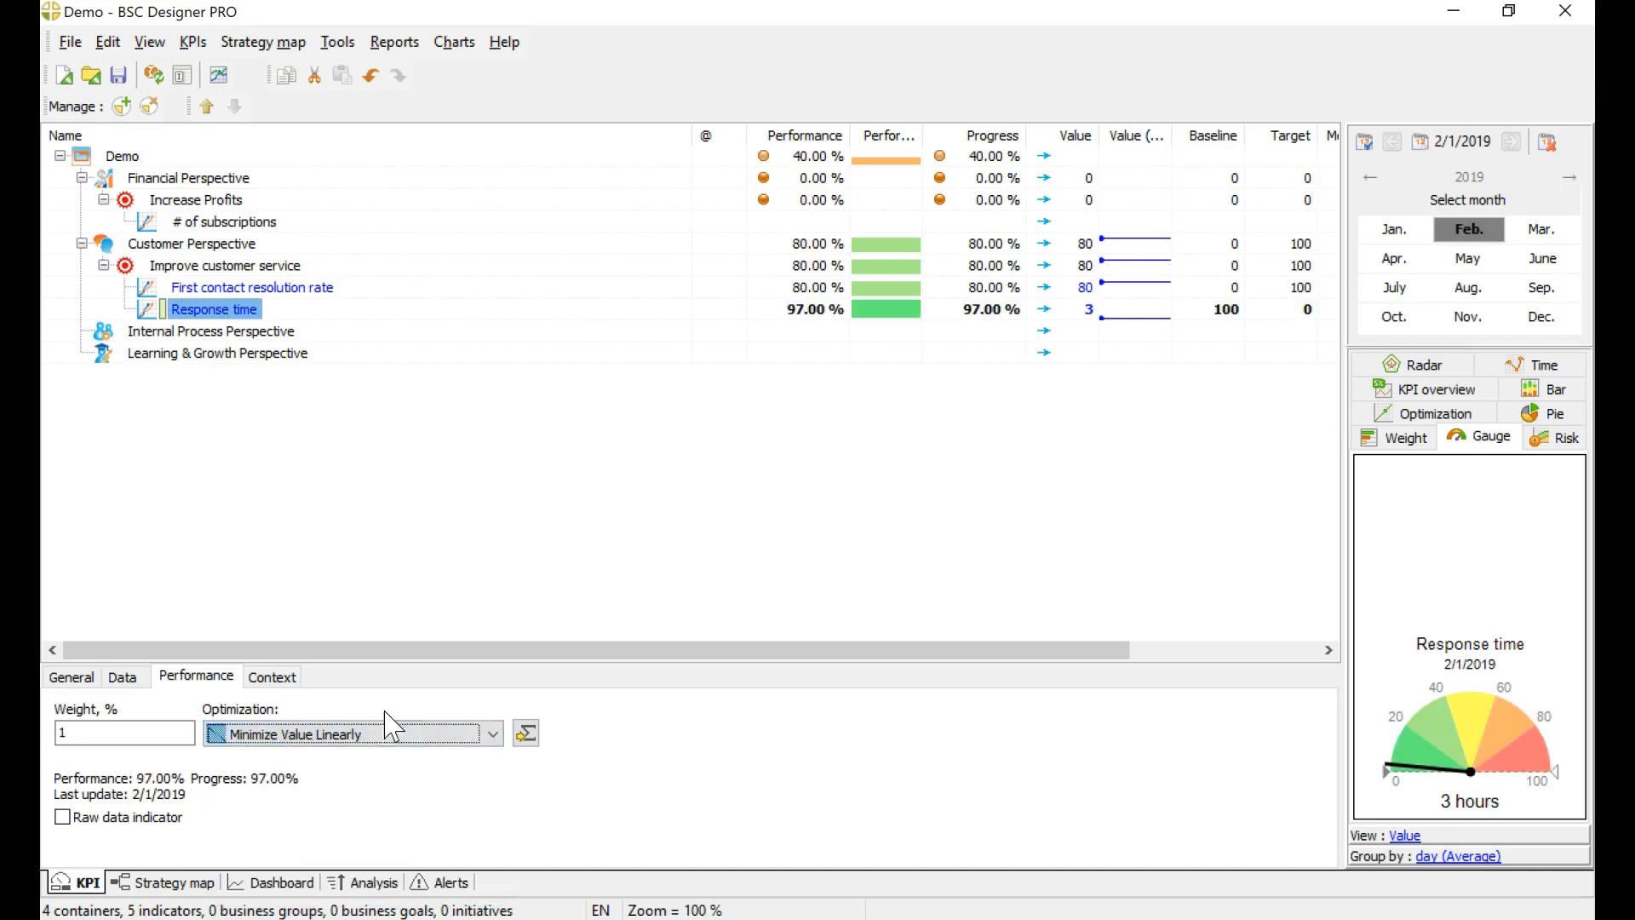
pyautogui.click(123, 677)
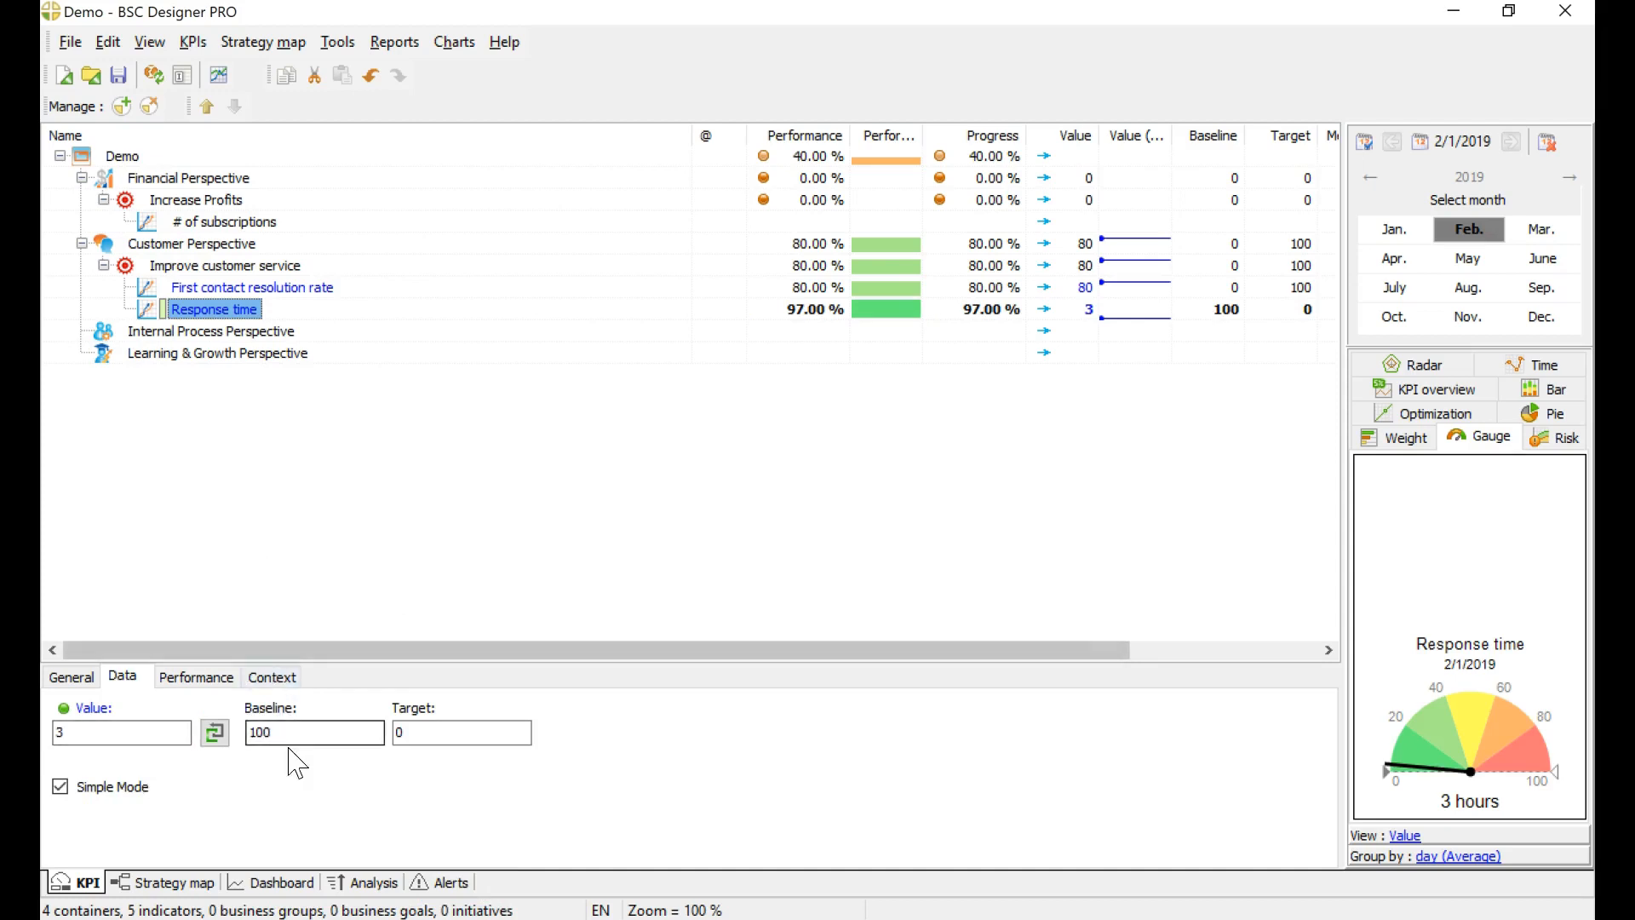
pyautogui.click(314, 726)
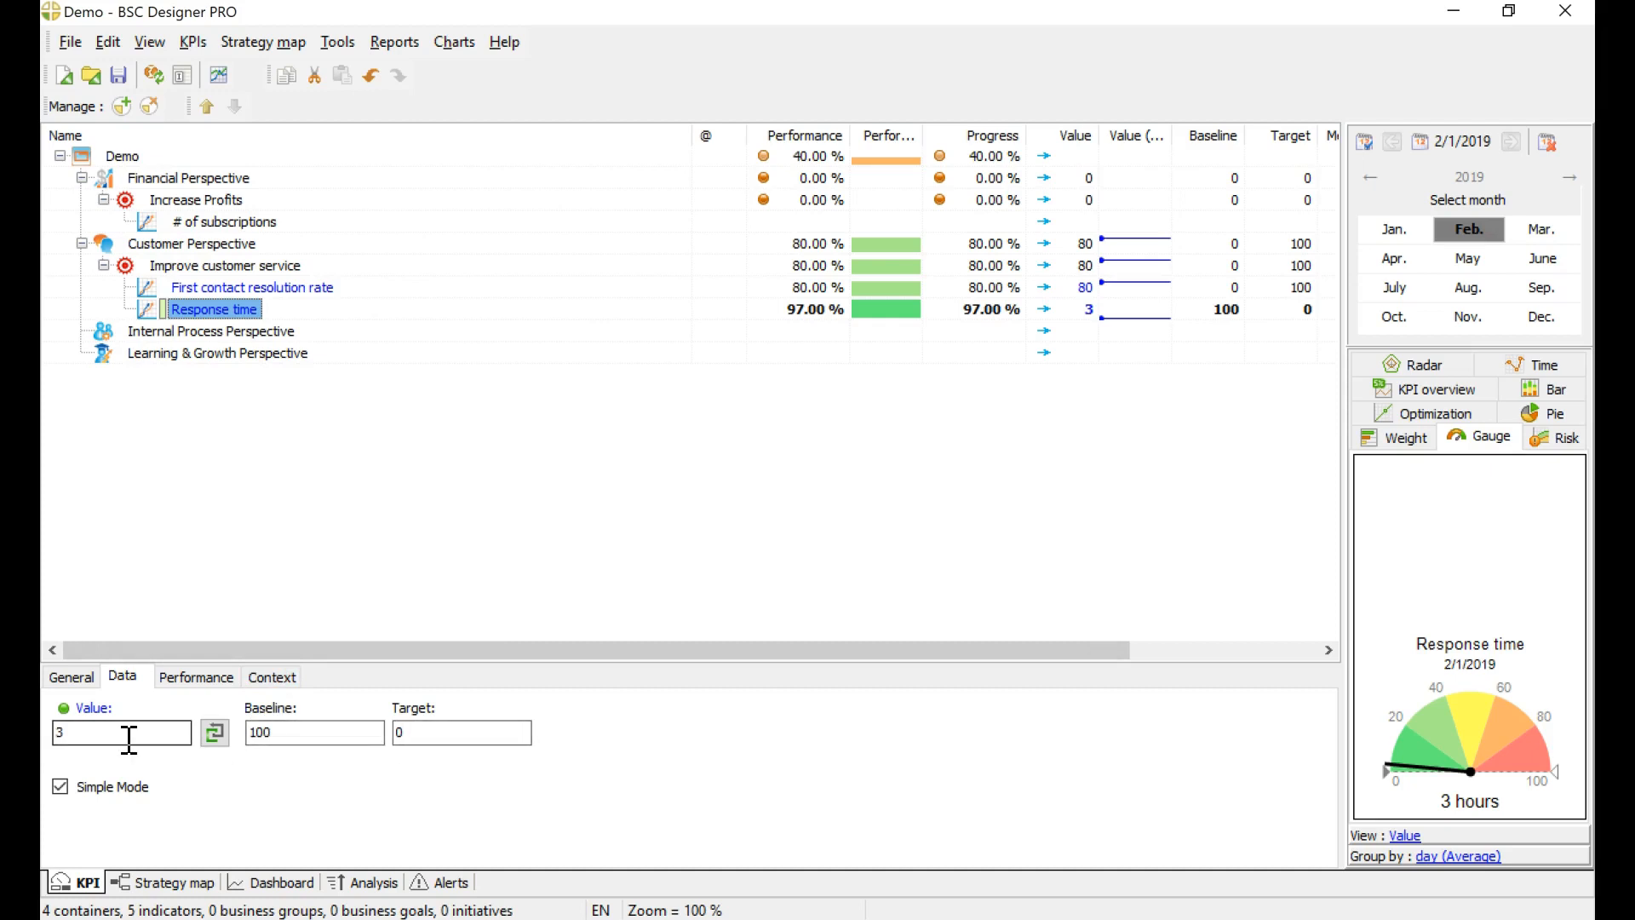
pyautogui.doubleClick(284, 732)
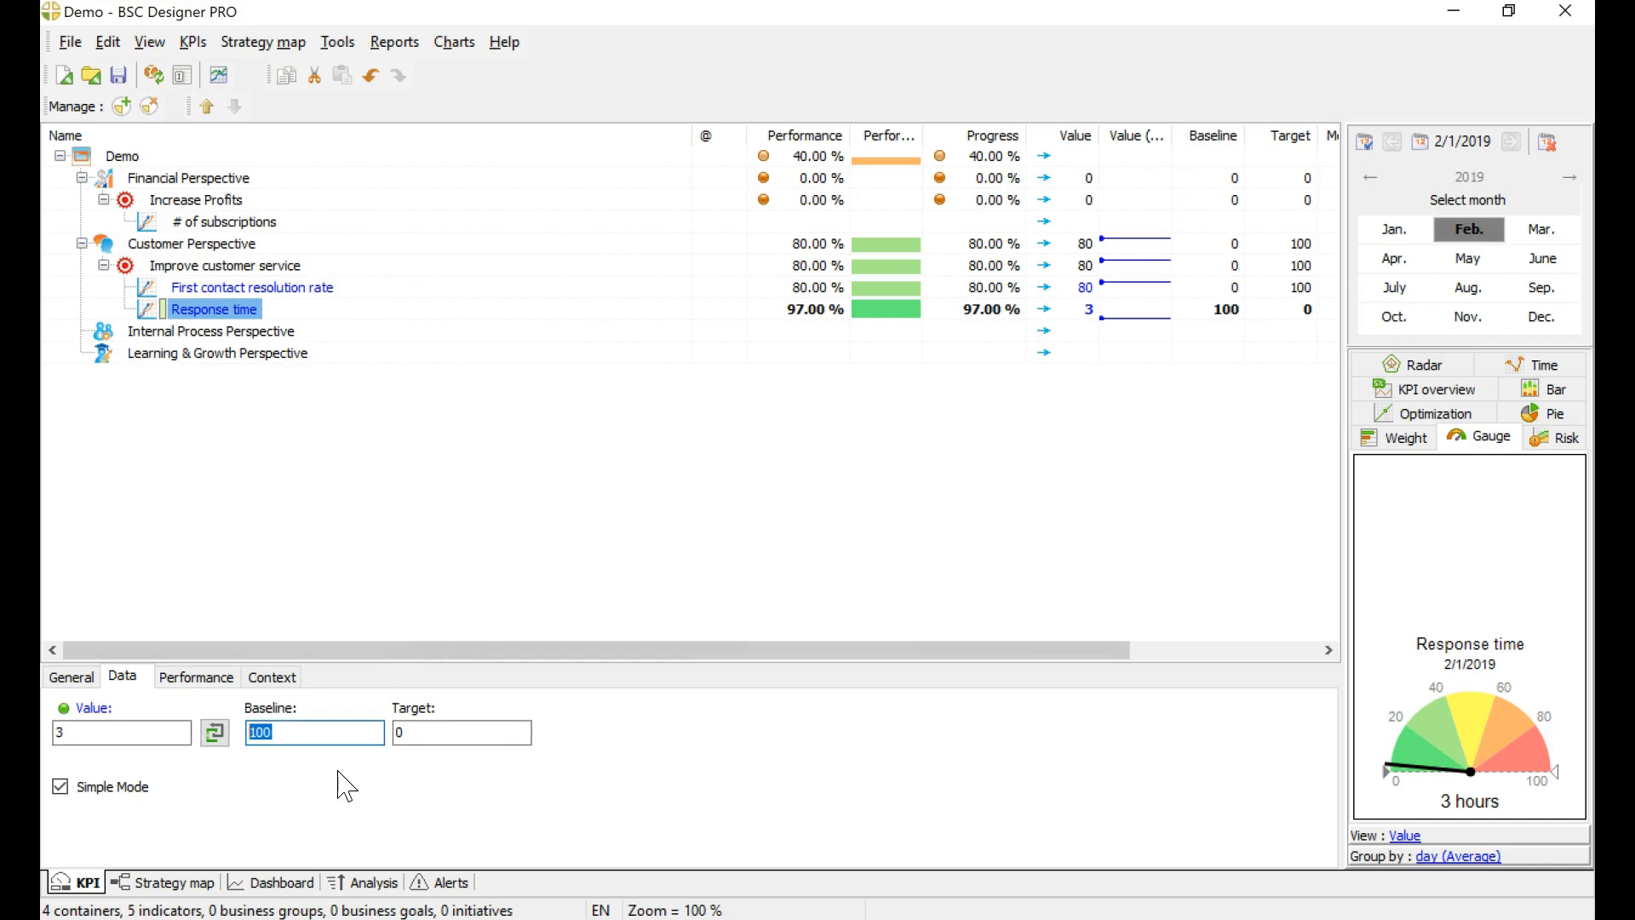
pyautogui.write('24')
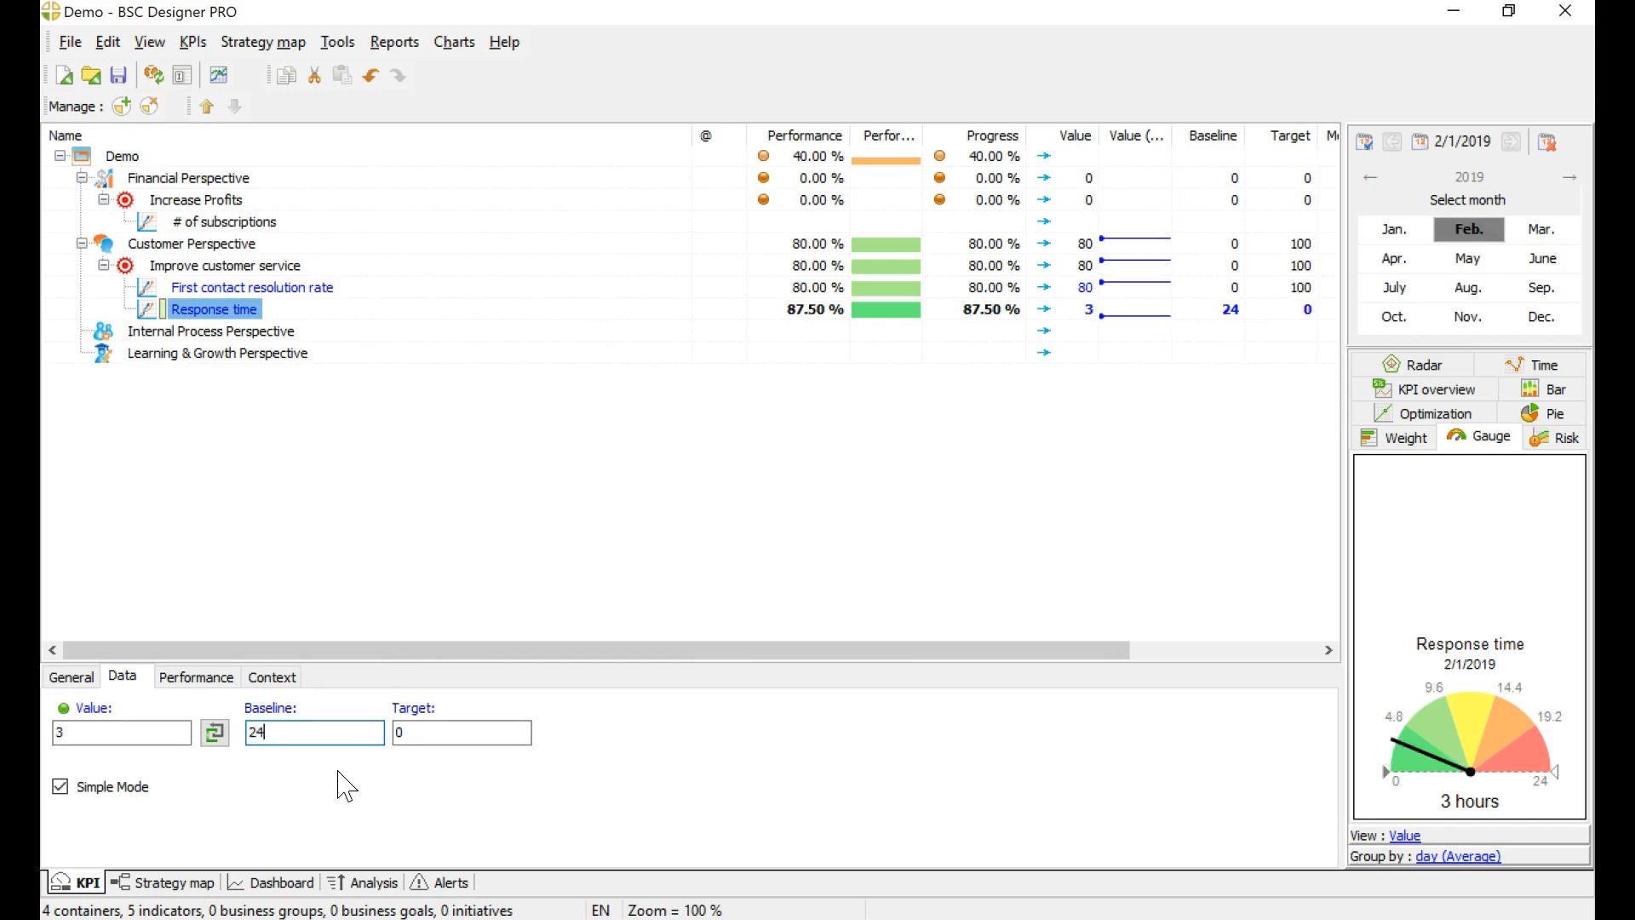
pyautogui.doubleClick(395, 732)
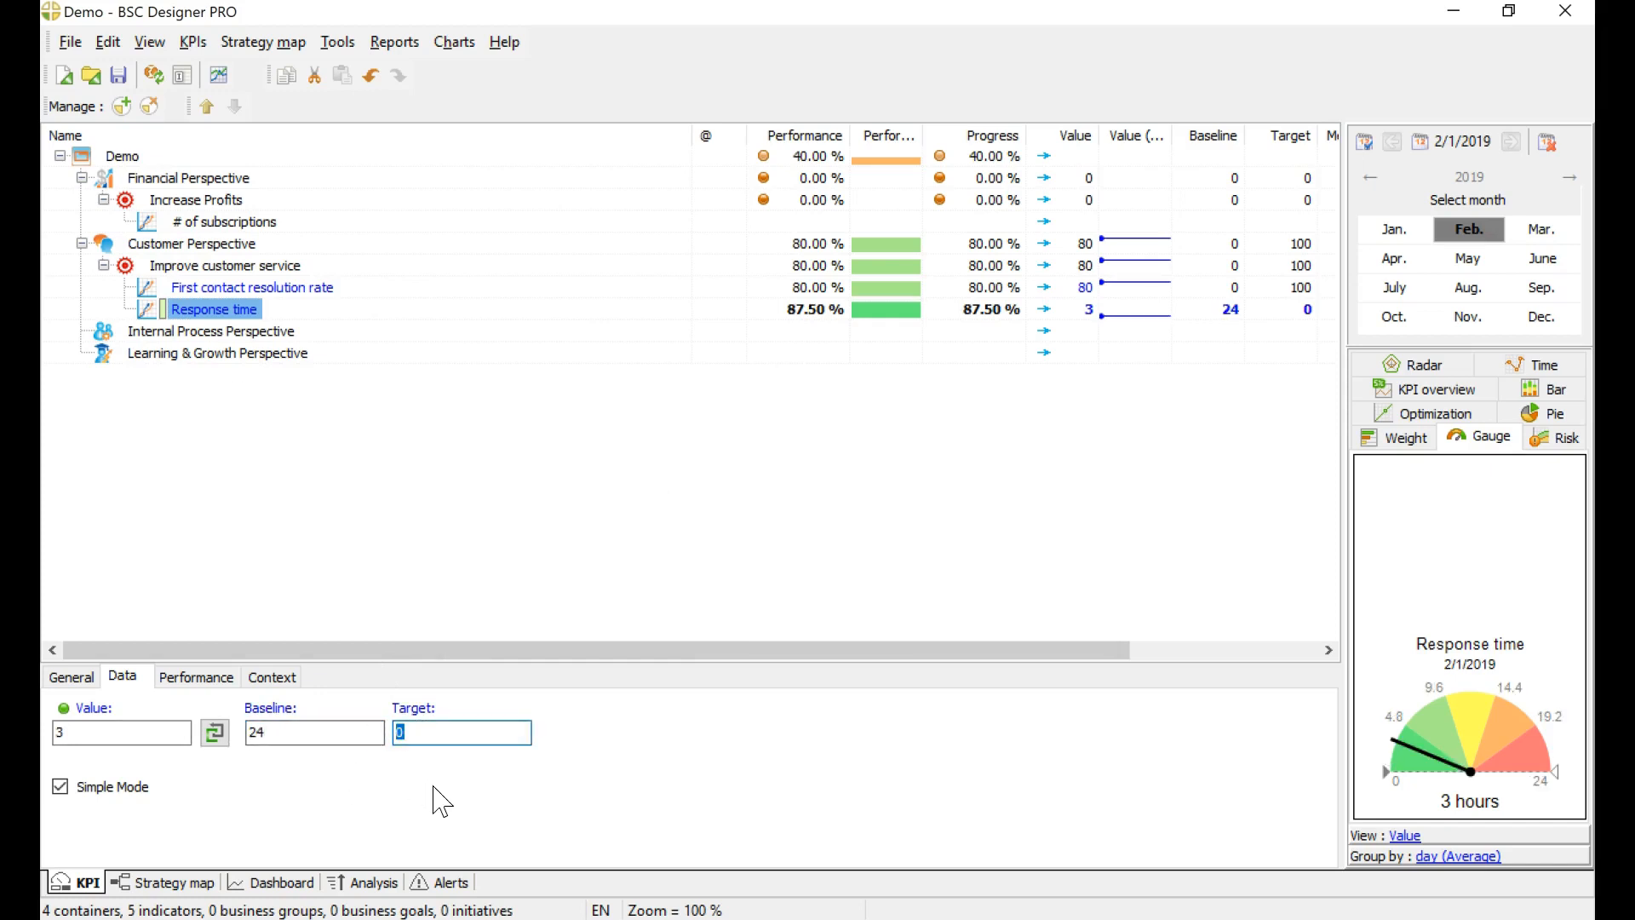
pyautogui.write('1')
pyautogui.click(518, 505)
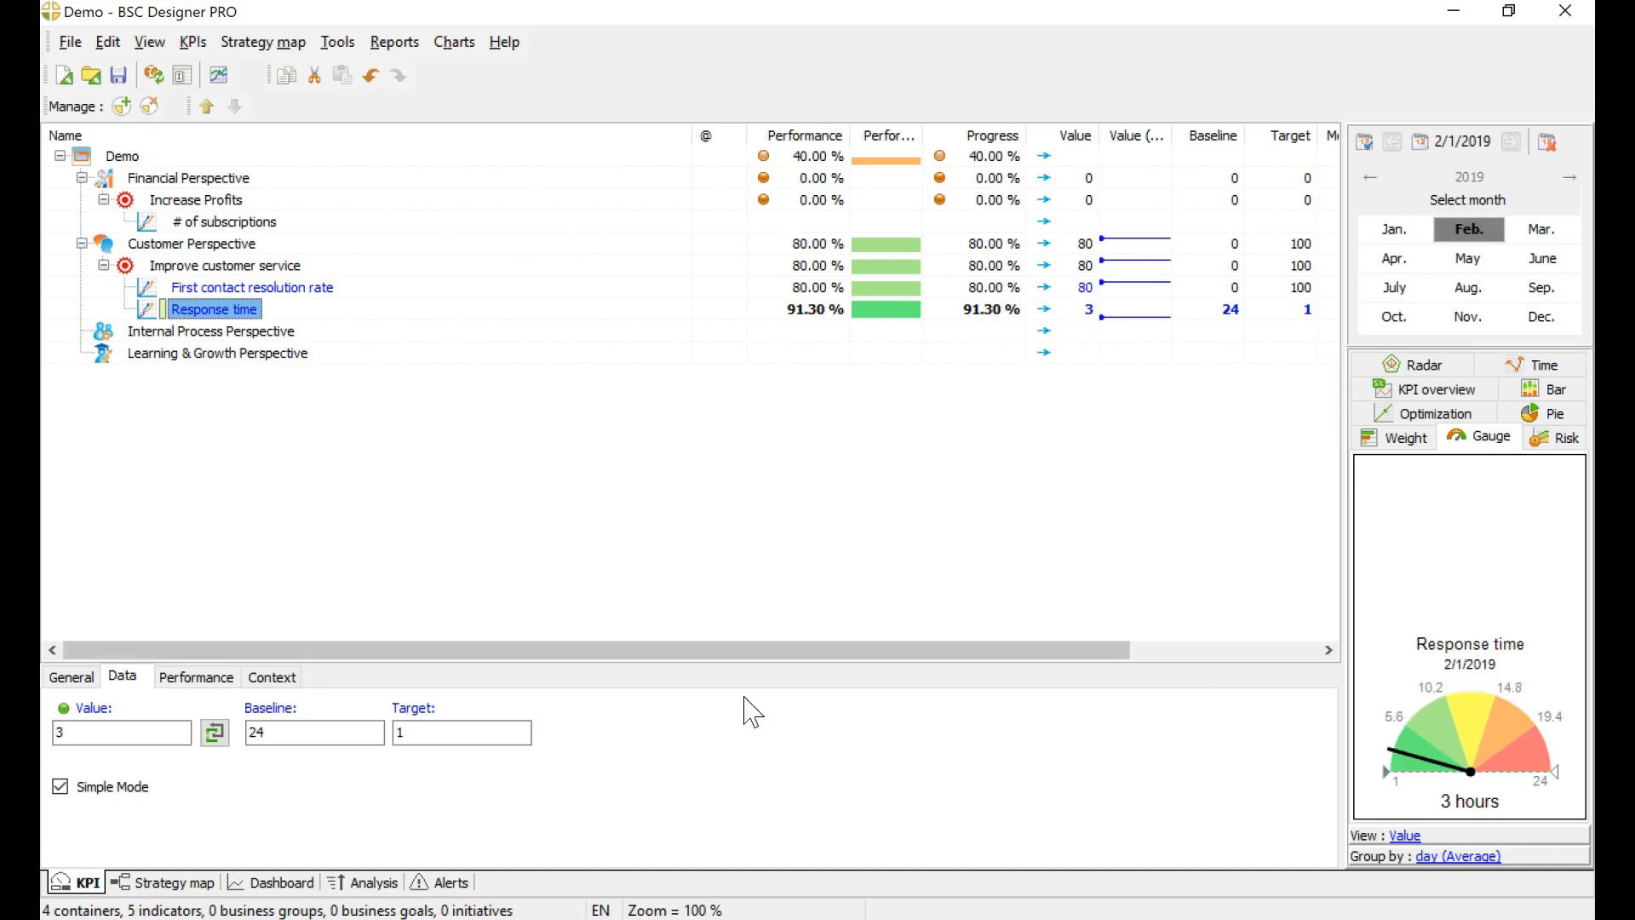
# Step: Try a value of 10 for the Response time indicator and replace it with 2
pyautogui.doubleClick(121, 736)
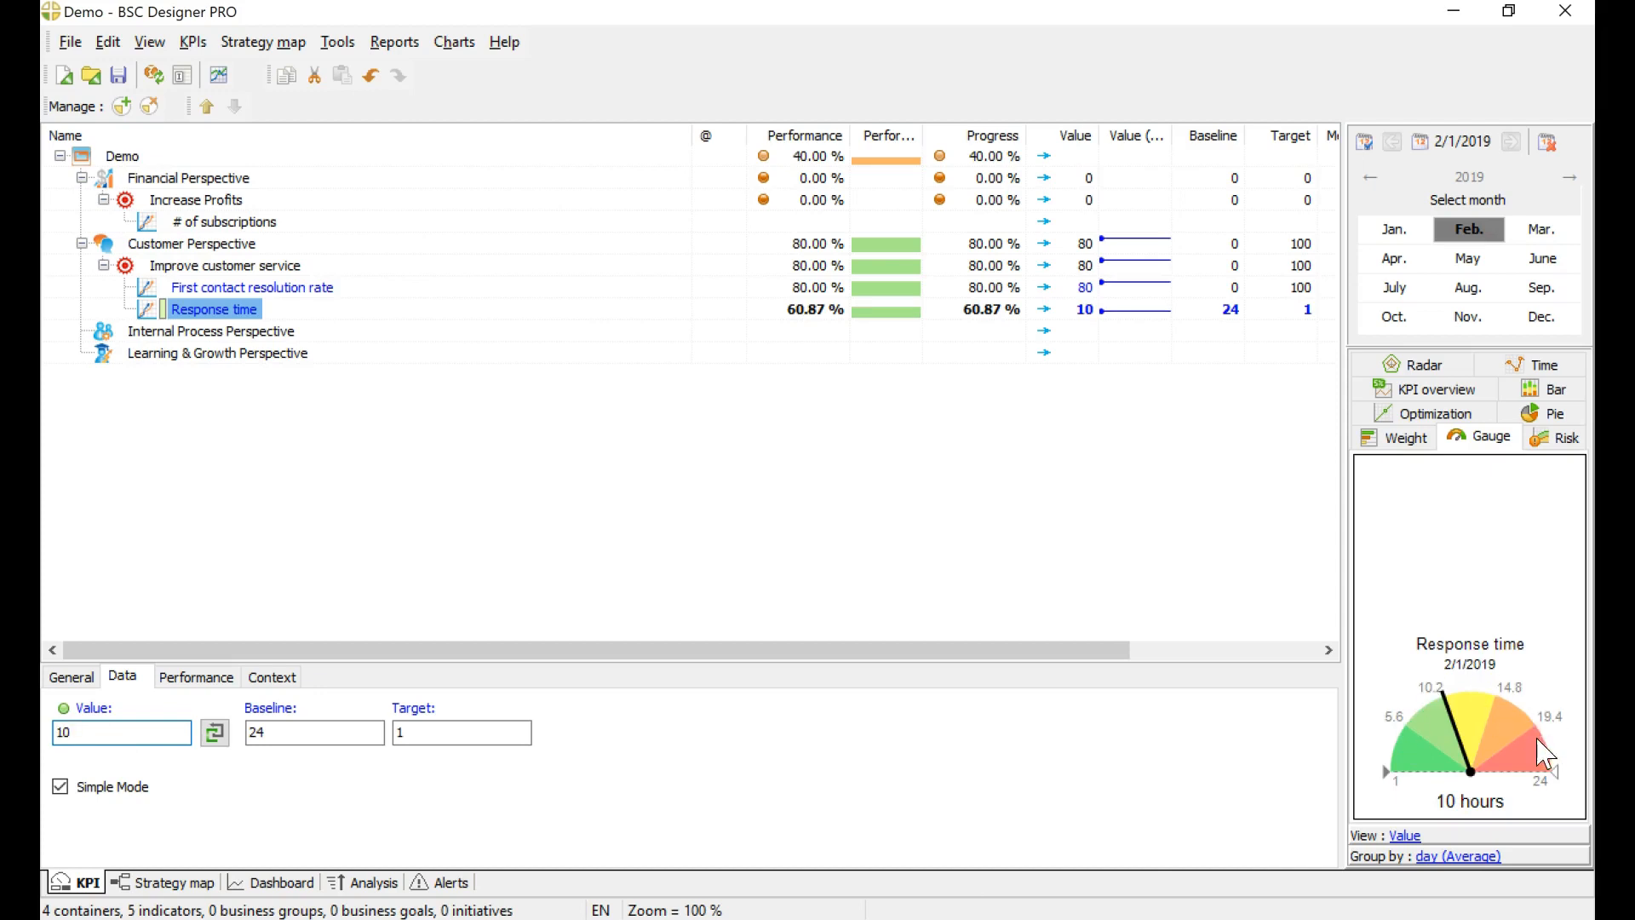
pyautogui.doubleClick(186, 734)
pyautogui.write('2')
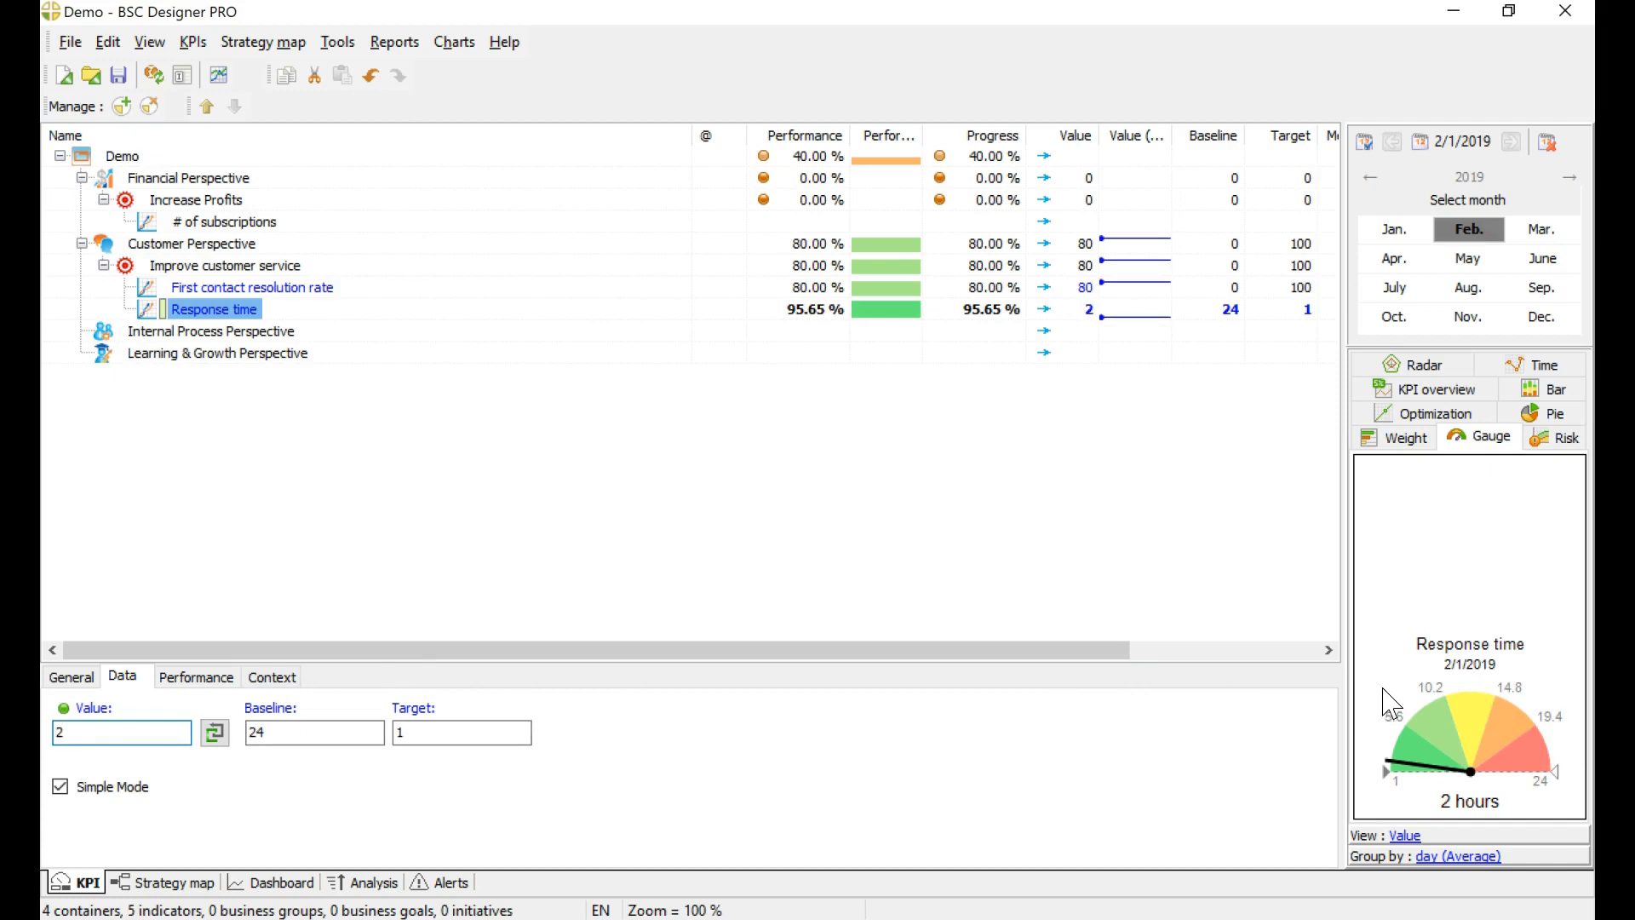
# Step: Set the value of the First contact resolution rate indicator to 85
pyautogui.click(224, 289)
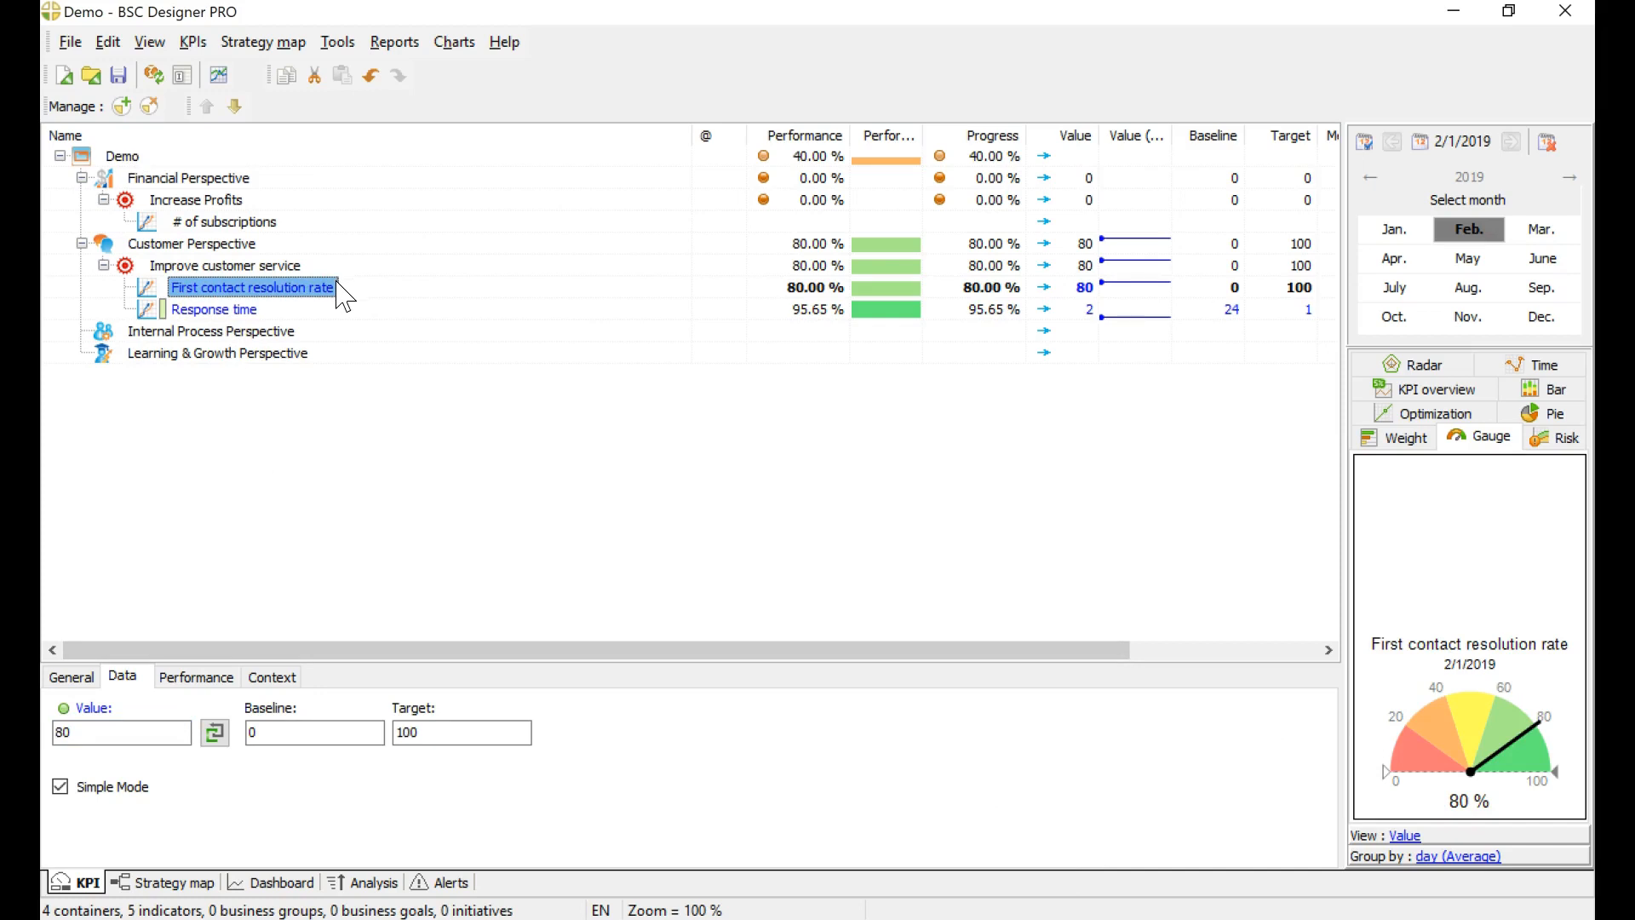
pyautogui.doubleClick(70, 733)
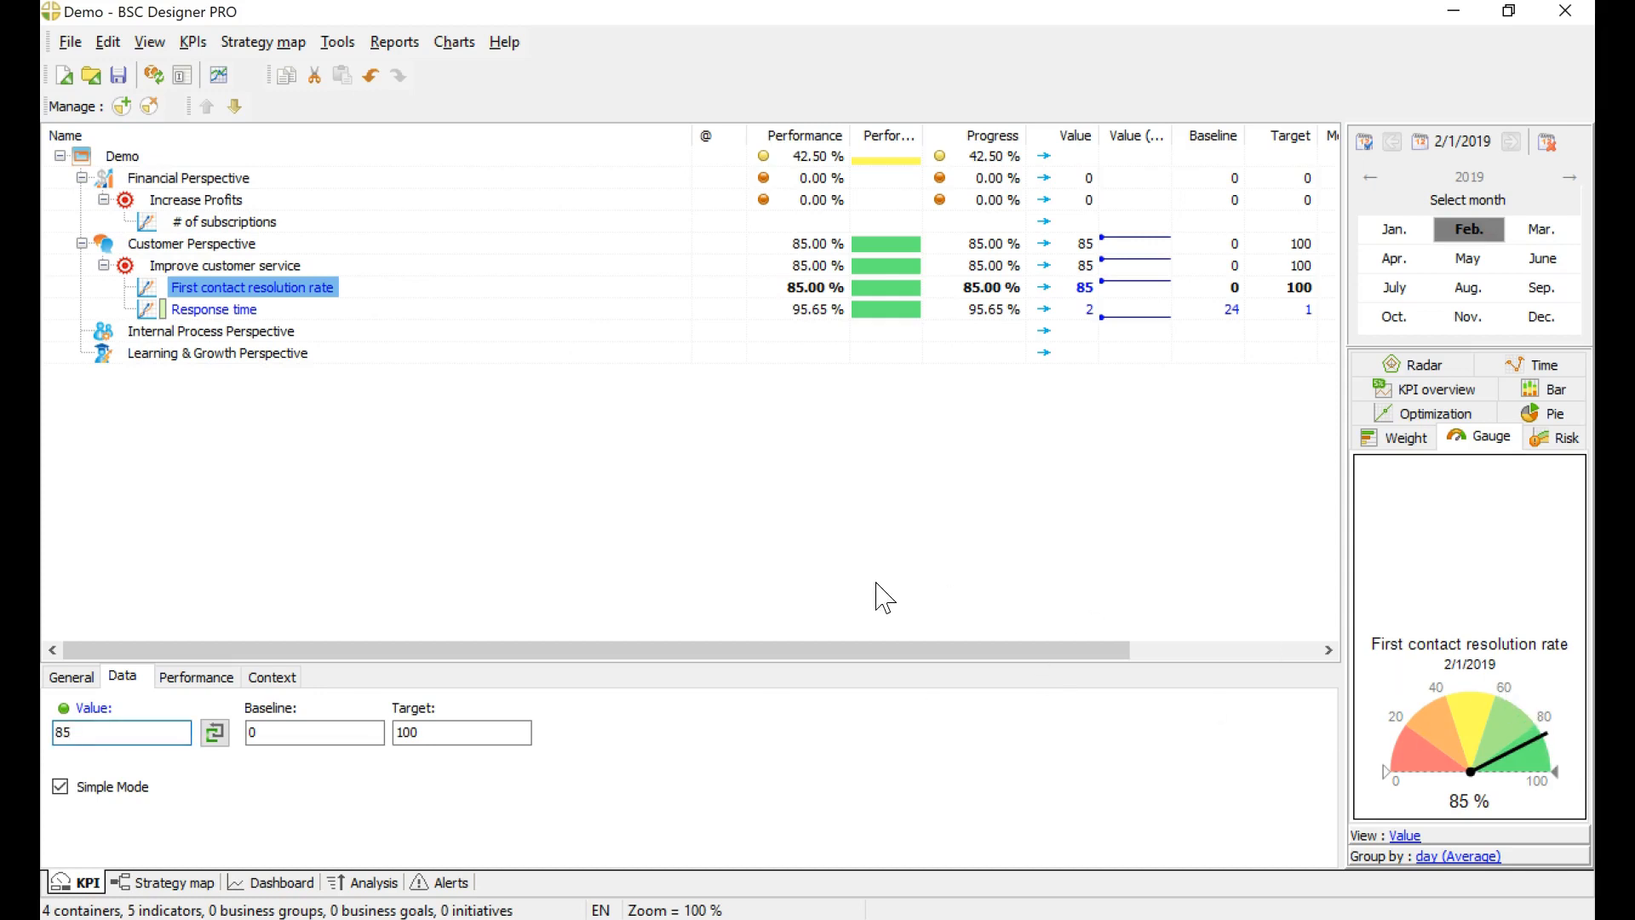
pyautogui.click(324, 288)
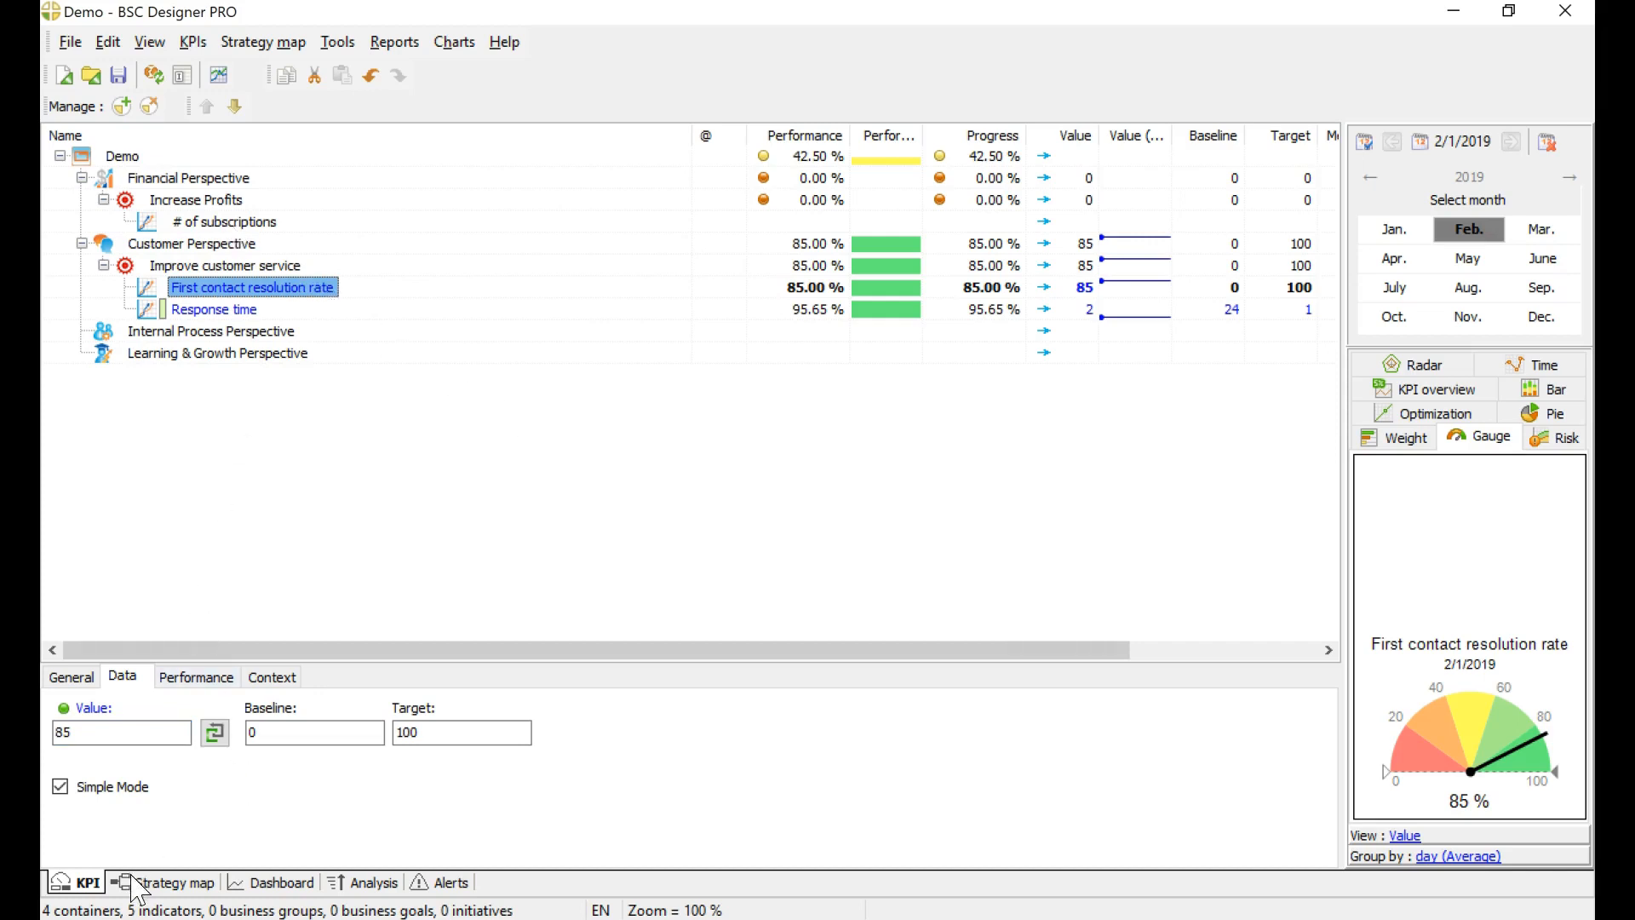
# Step: Examine the Increase Profits and Improve customer service goals on the strategy map
pyautogui.click(162, 882)
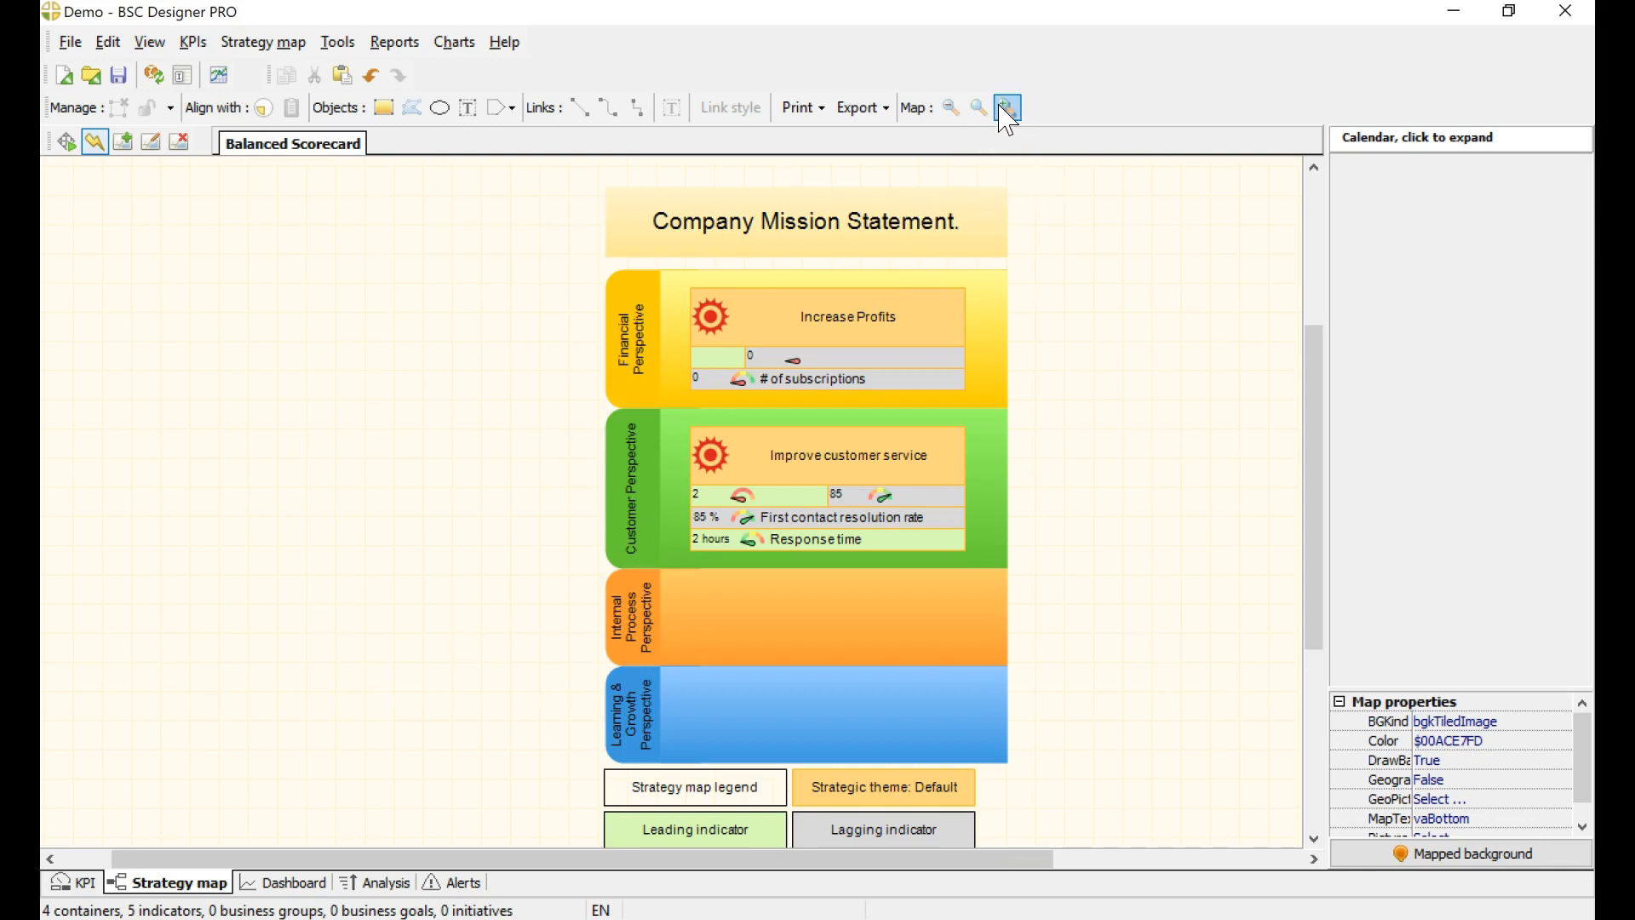
pyautogui.click(924, 295)
pyautogui.click(888, 438)
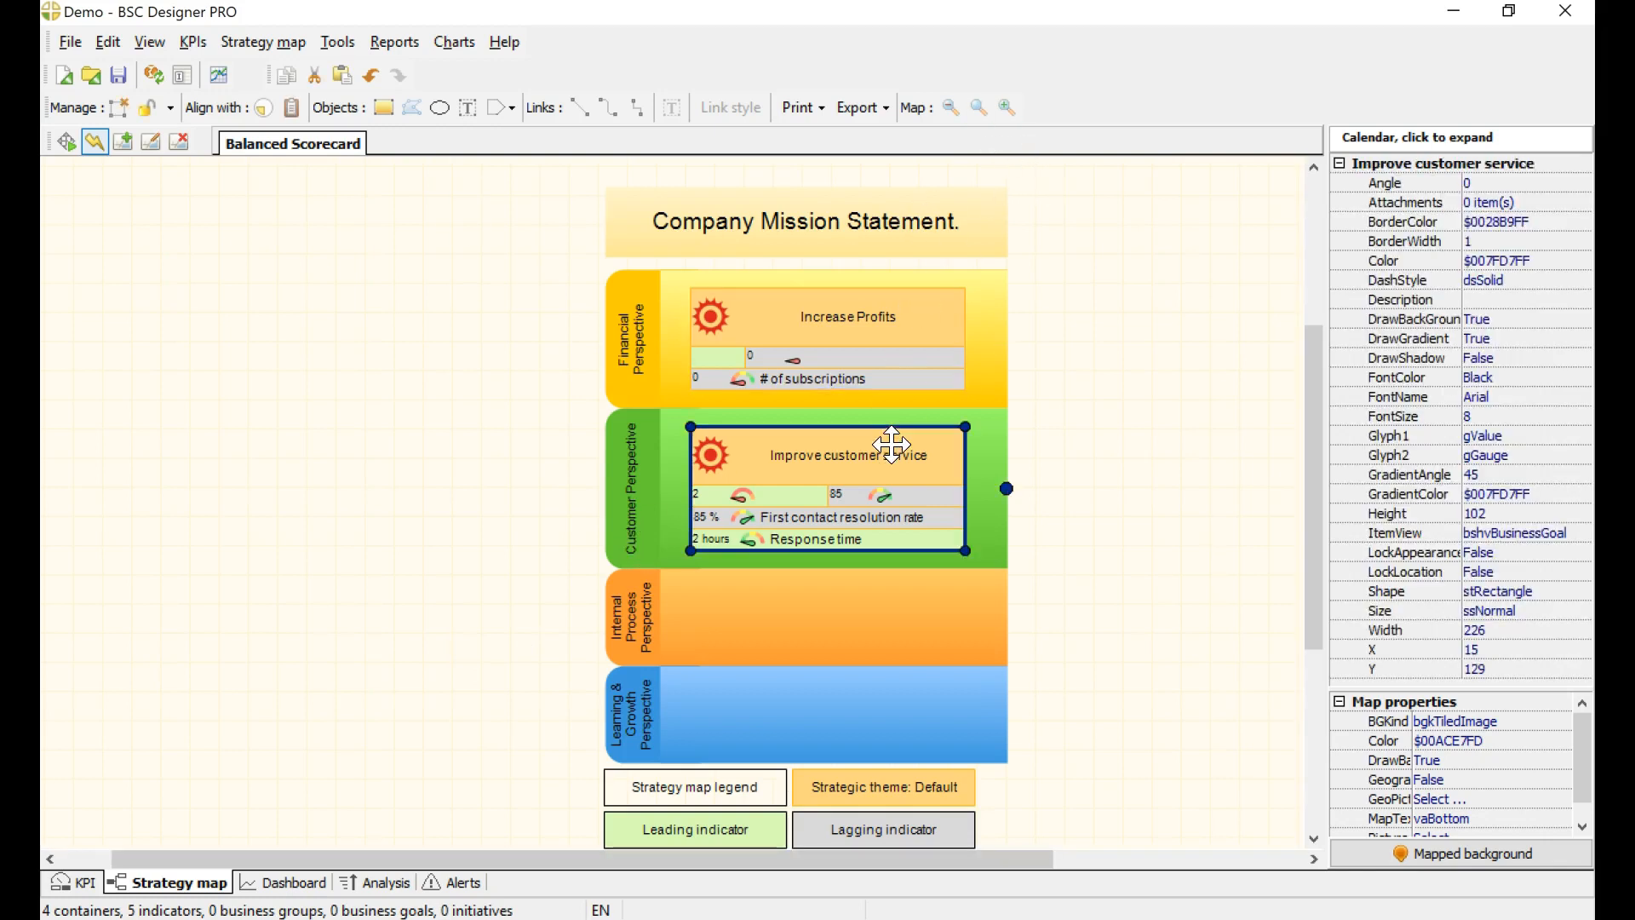
# Step: Add a lagging item named Create CRM to the Internal Process Perspective on the strategy map
pyautogui.click(776, 616)
pyautogui.click(803, 707)
pyautogui.click(870, 626)
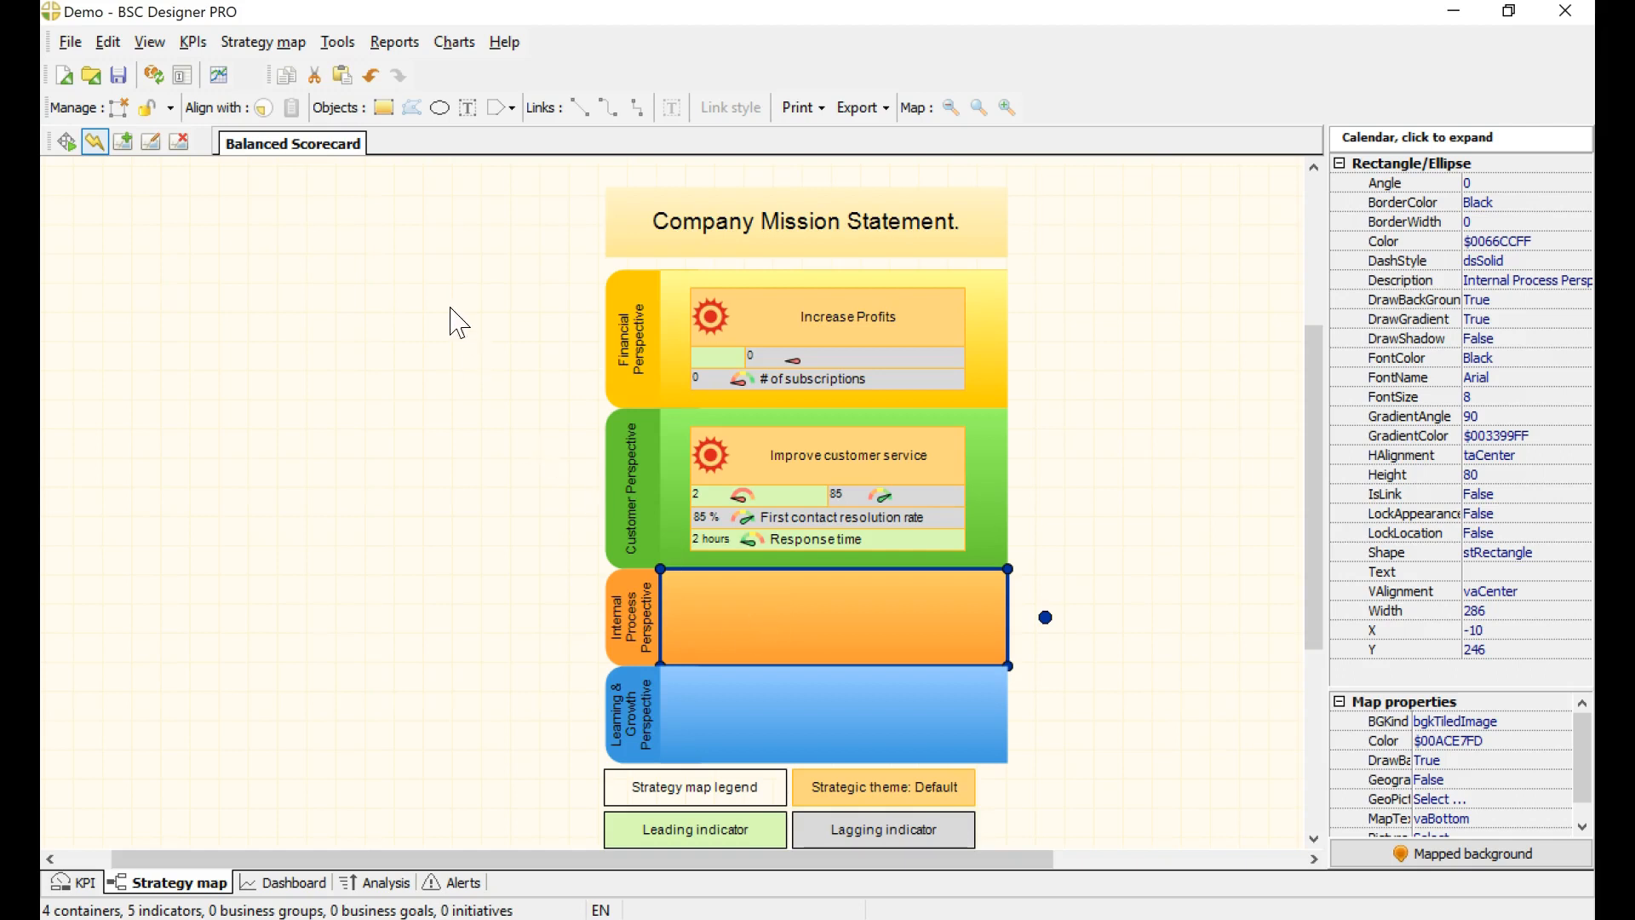
pyautogui.click(266, 108)
pyautogui.click(291, 128)
pyautogui.click(259, 111)
pyautogui.click(292, 134)
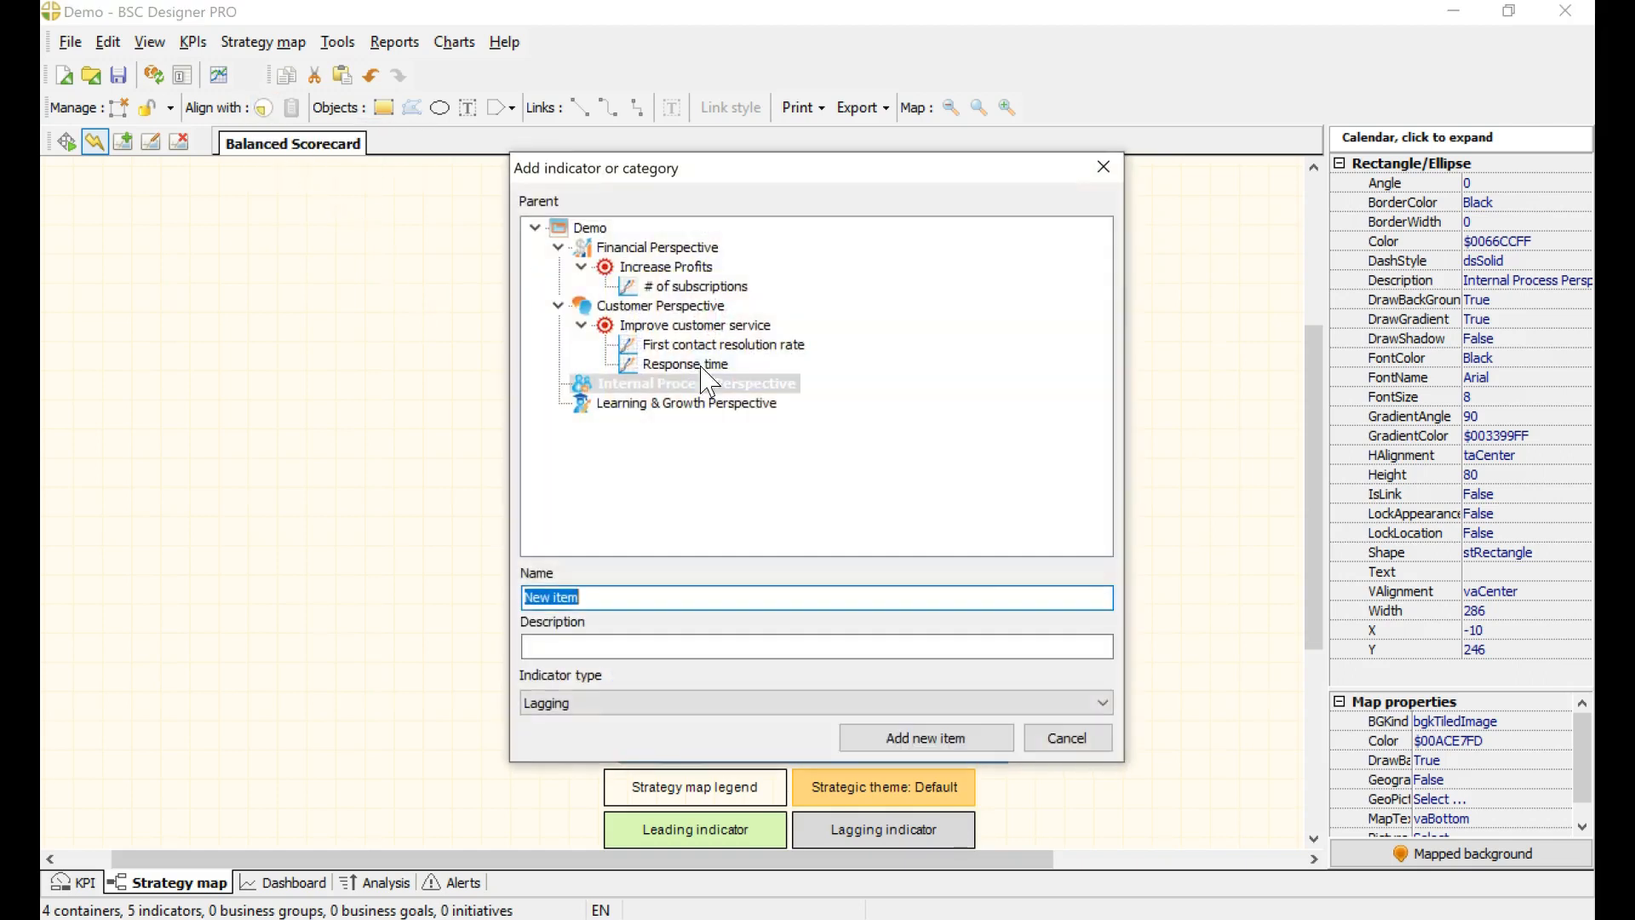
pyautogui.moveTo(673, 607); pyautogui.dragTo(215, 287)
pyautogui.write('Create CRM')
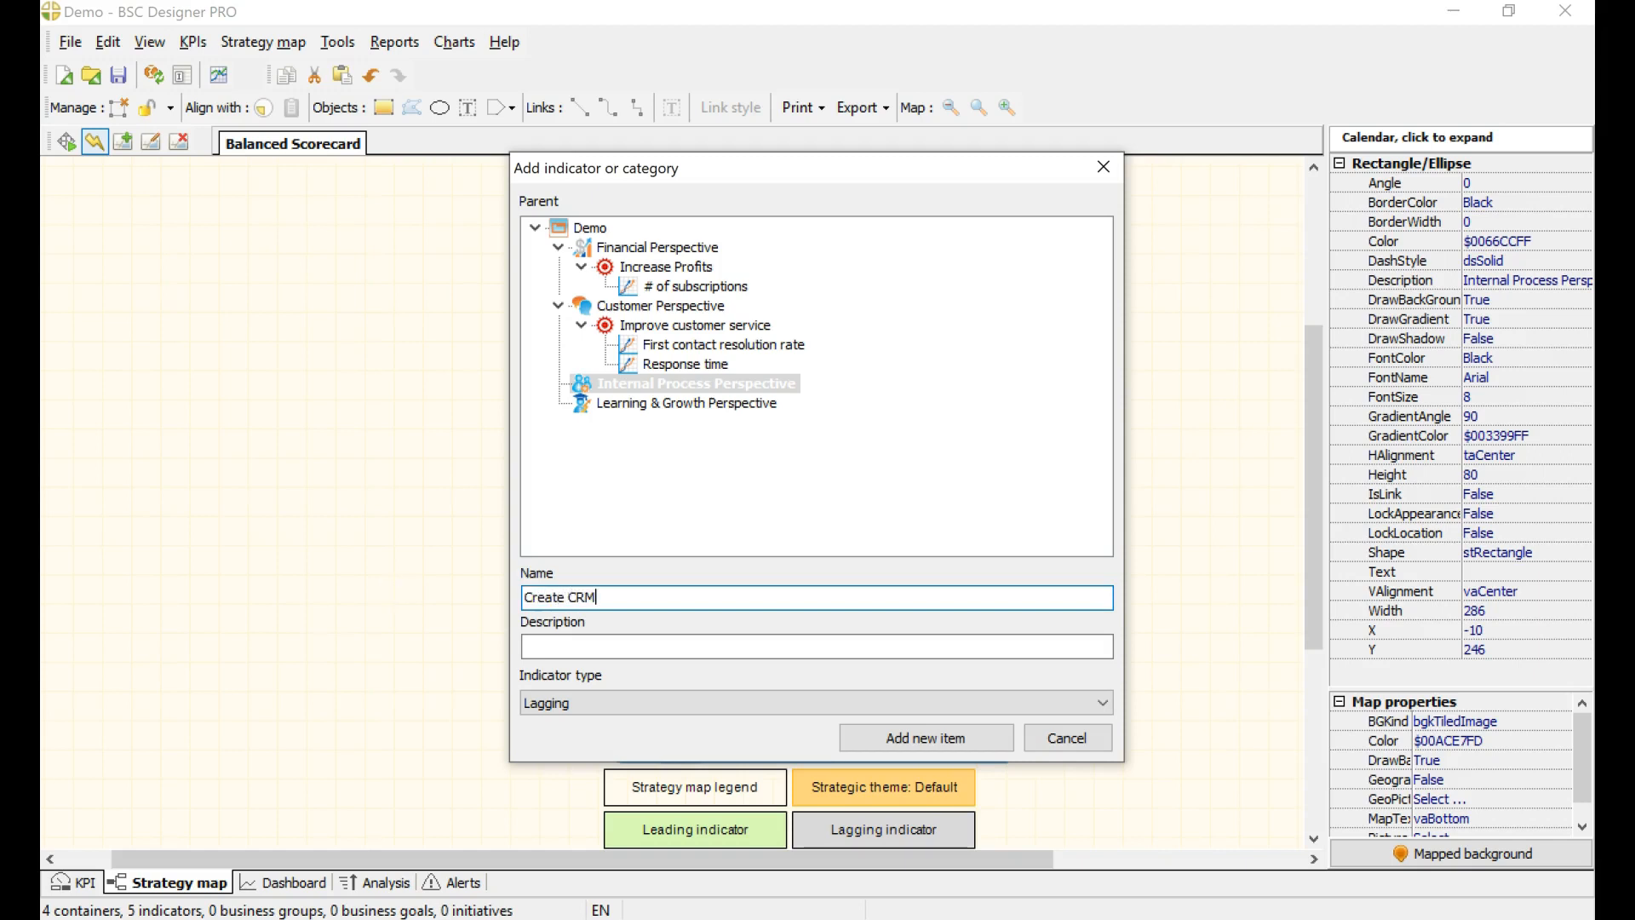
pyautogui.click(925, 738)
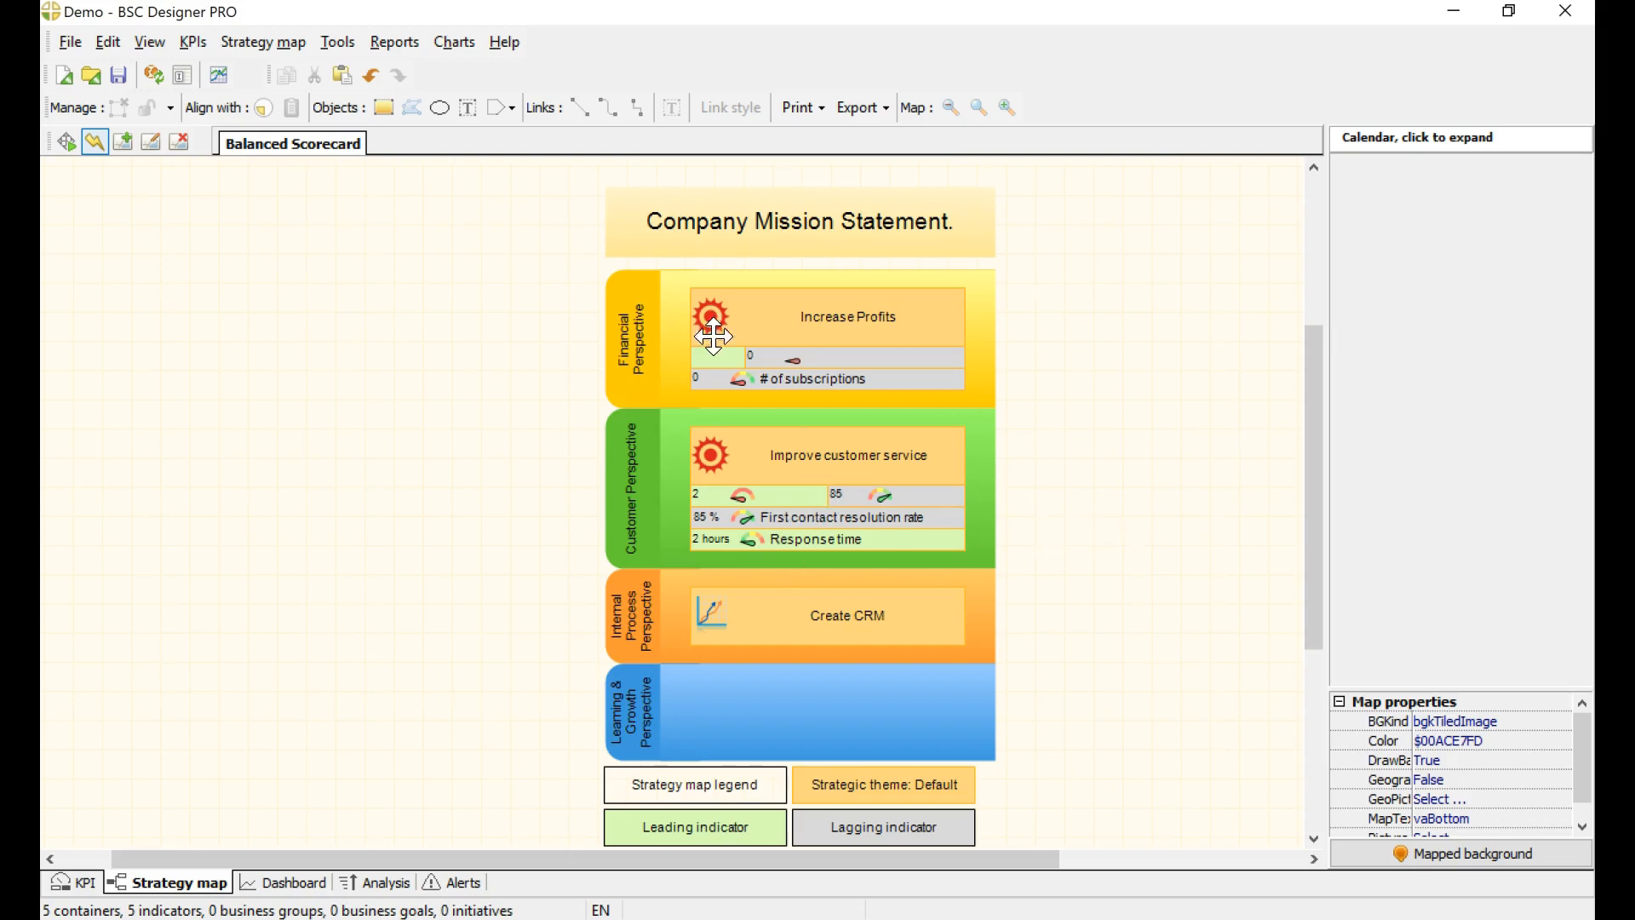
# Step: Draw an arrow from Improve customer service to Increase Profits and link the lagging part to the leading part
pyautogui.click(632, 109)
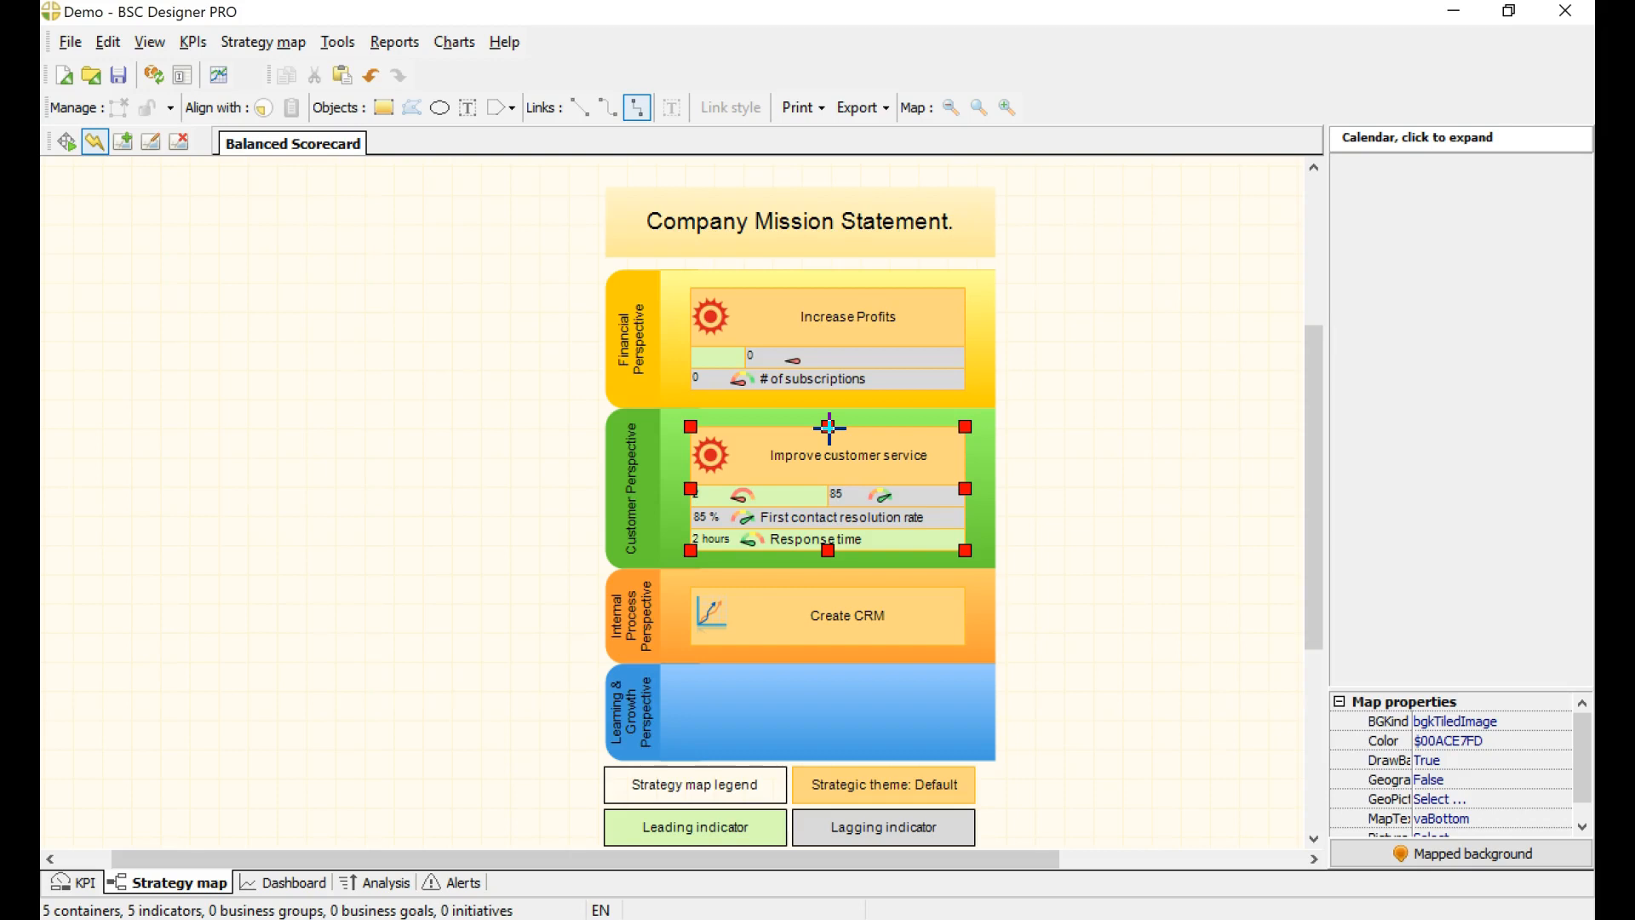
pyautogui.moveTo(829, 426); pyautogui.dragTo(829, 392)
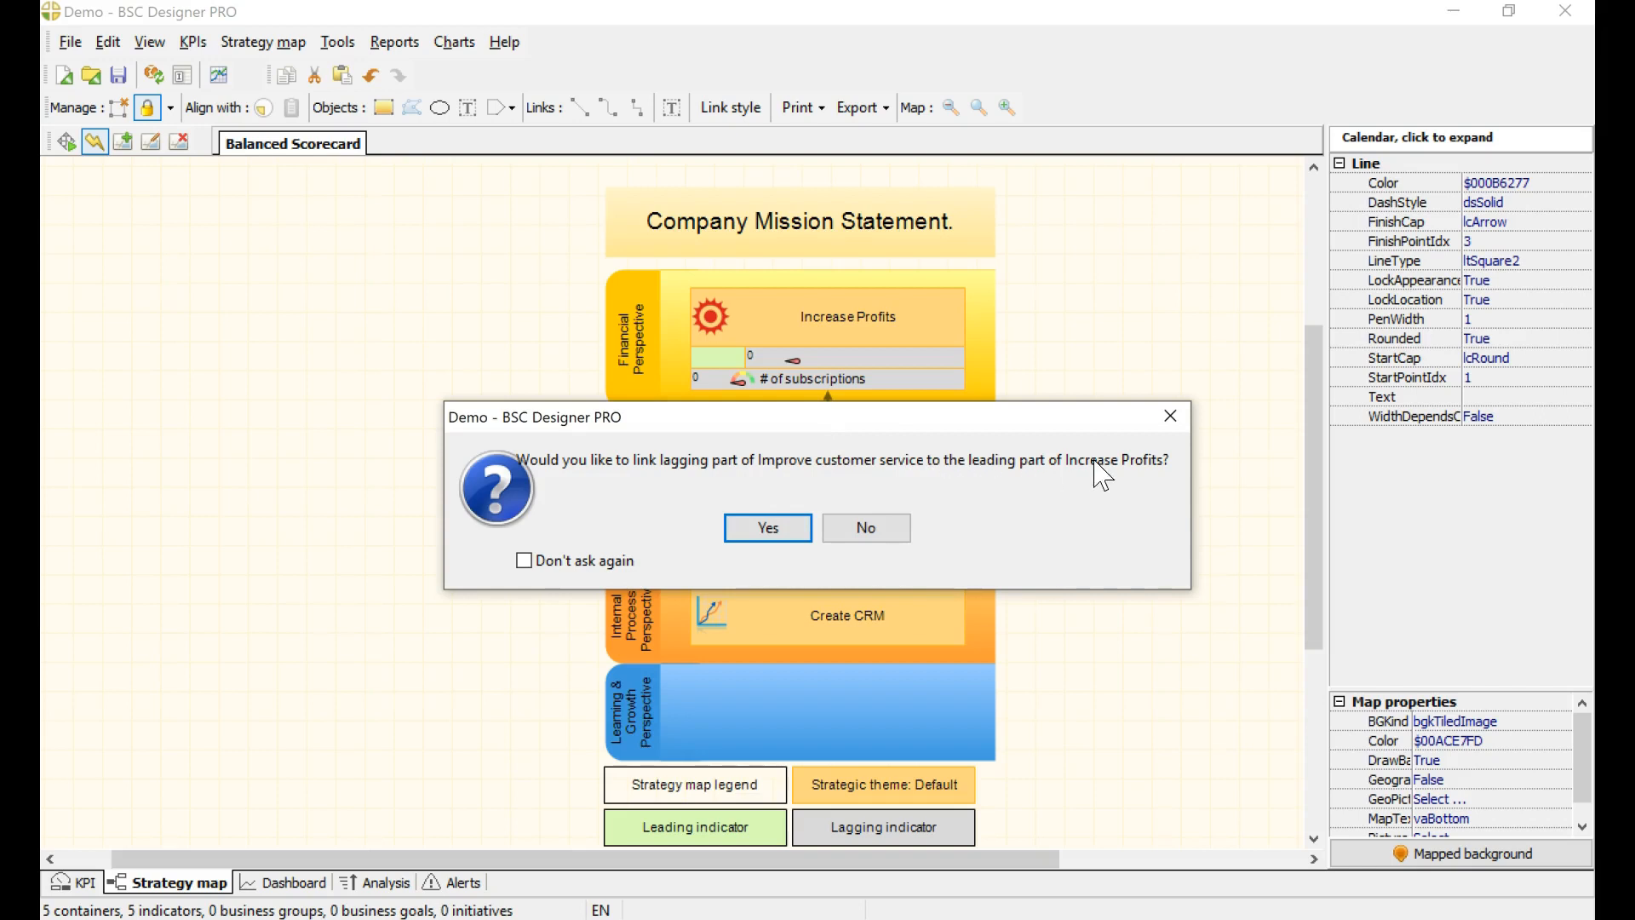
pyautogui.click(792, 533)
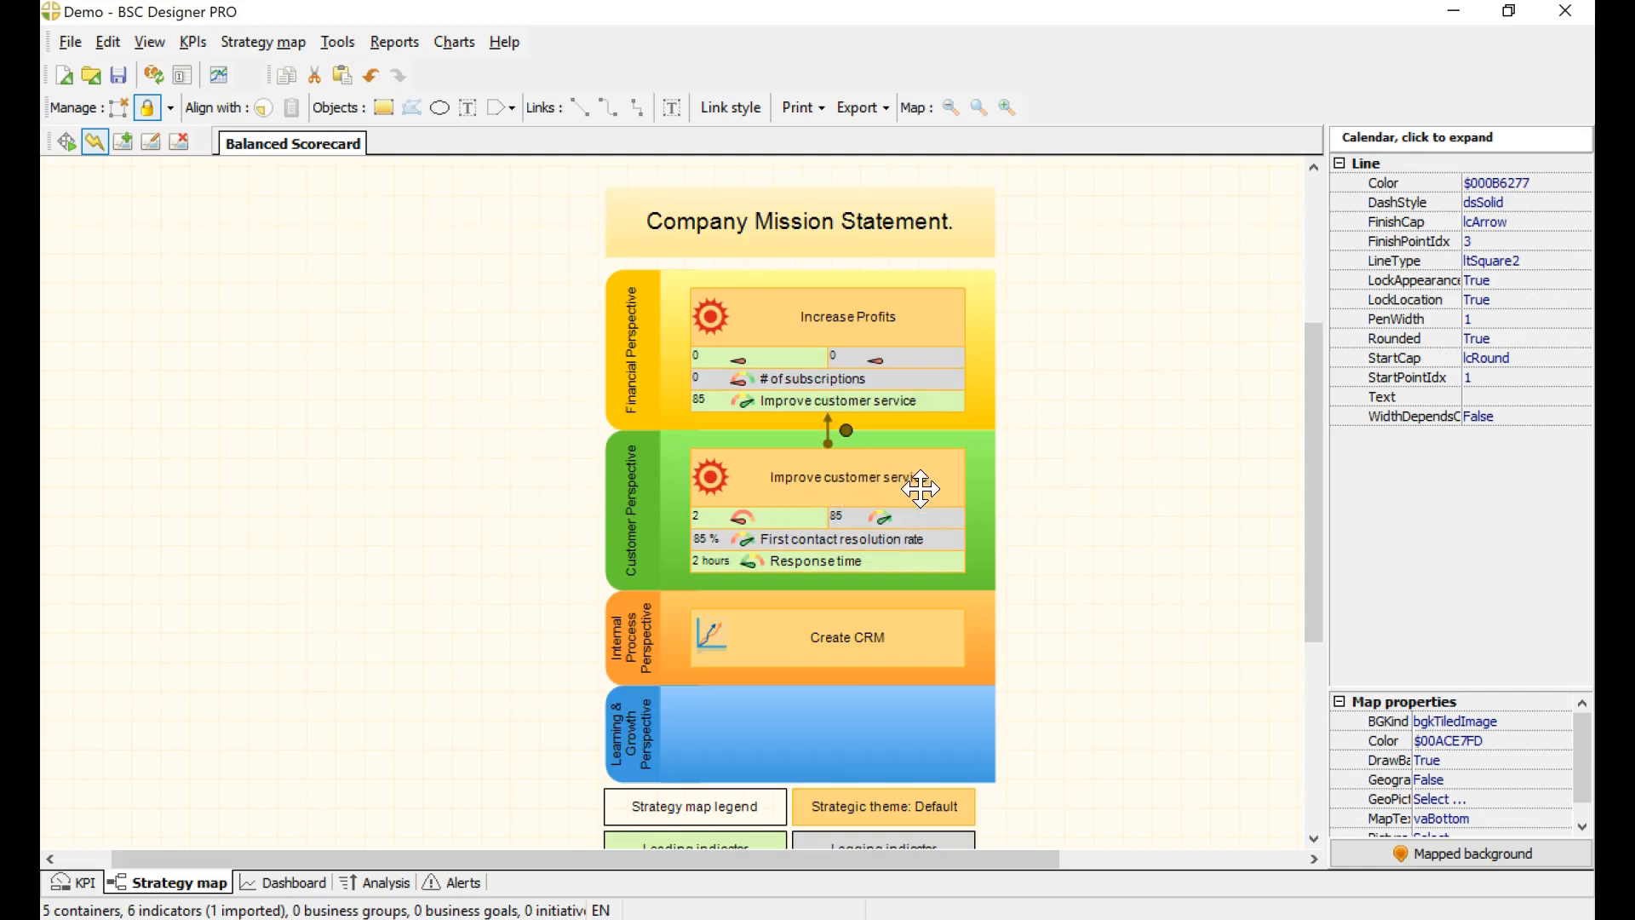
# Step: Examine the linked Improve customer service and Increase Profits goals with their leading and lagging values on the map
pyautogui.click(877, 470)
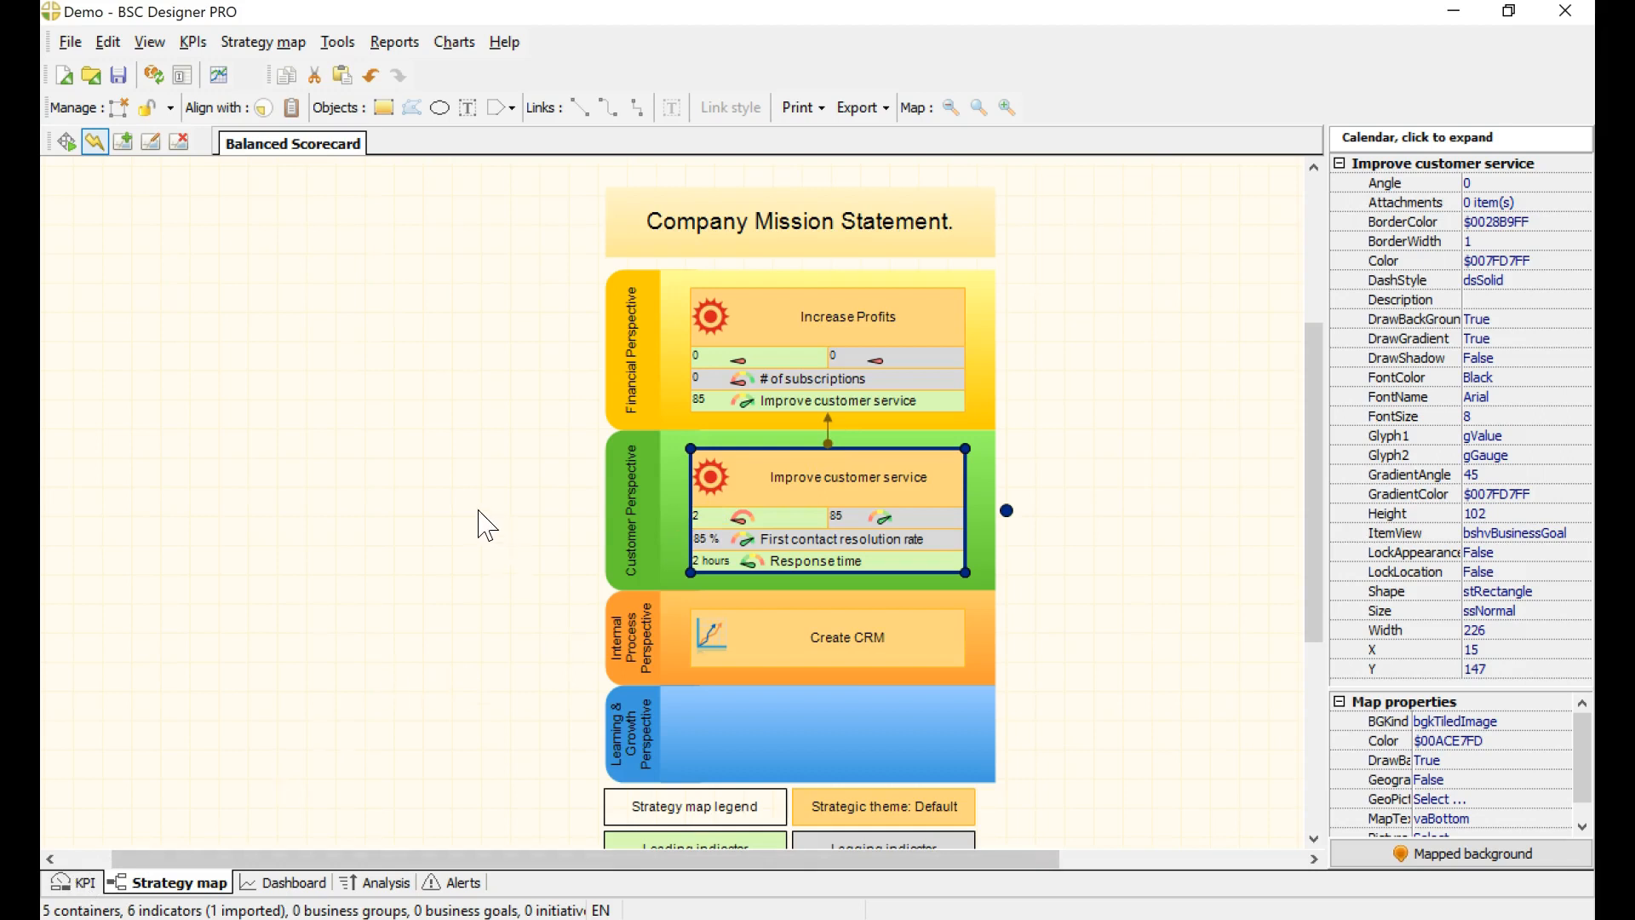
pyautogui.click(438, 516)
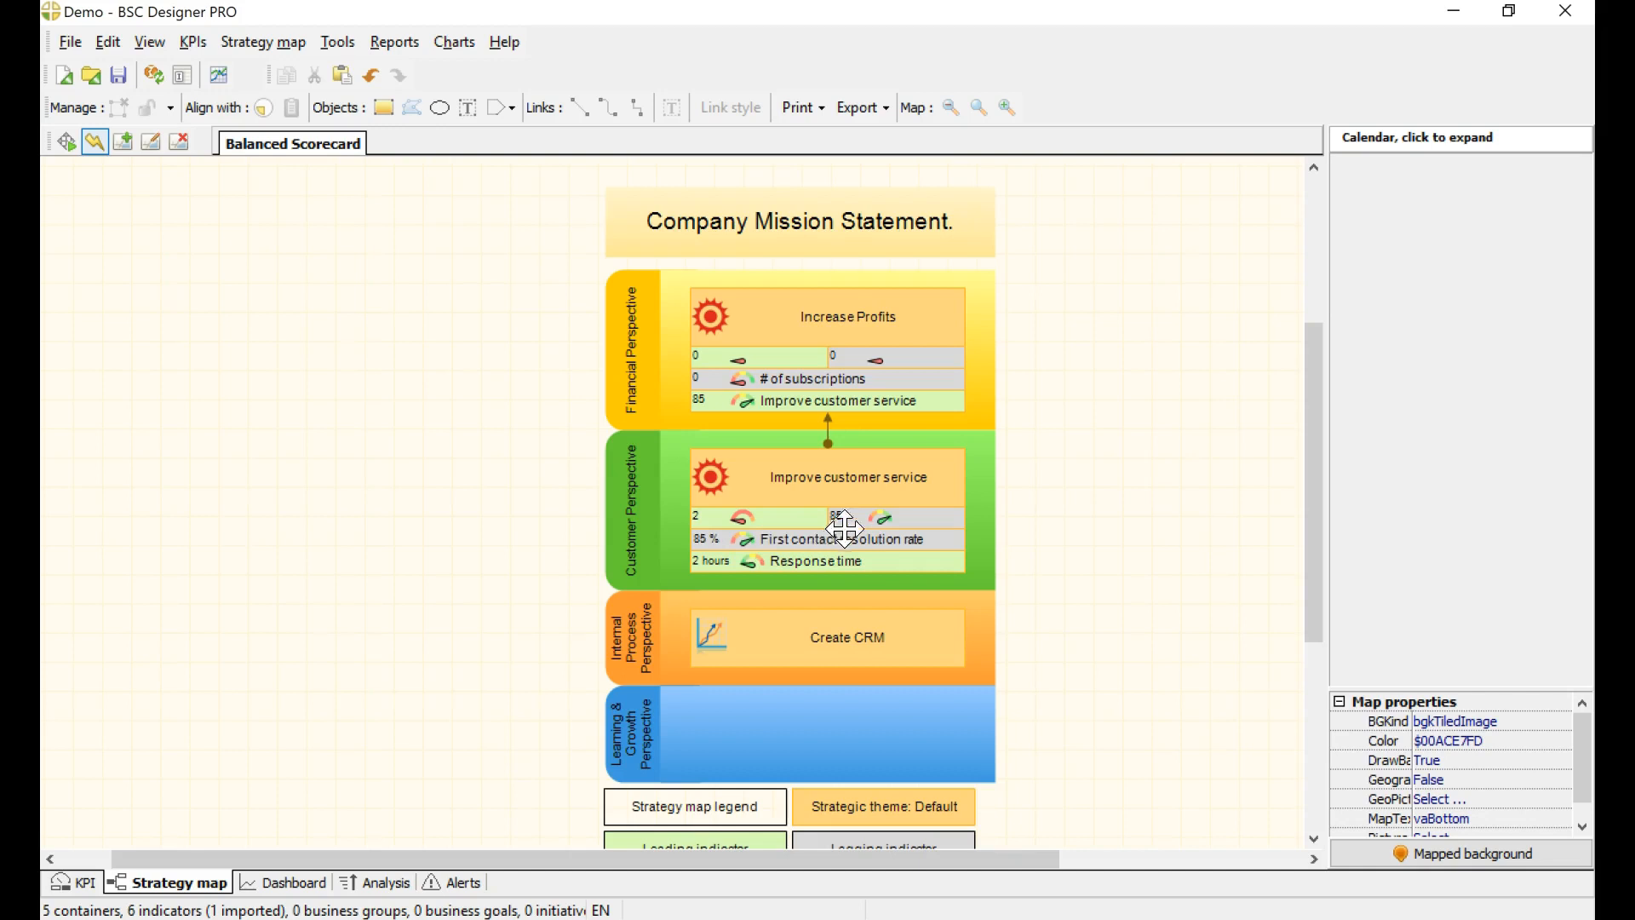
pyautogui.click(865, 475)
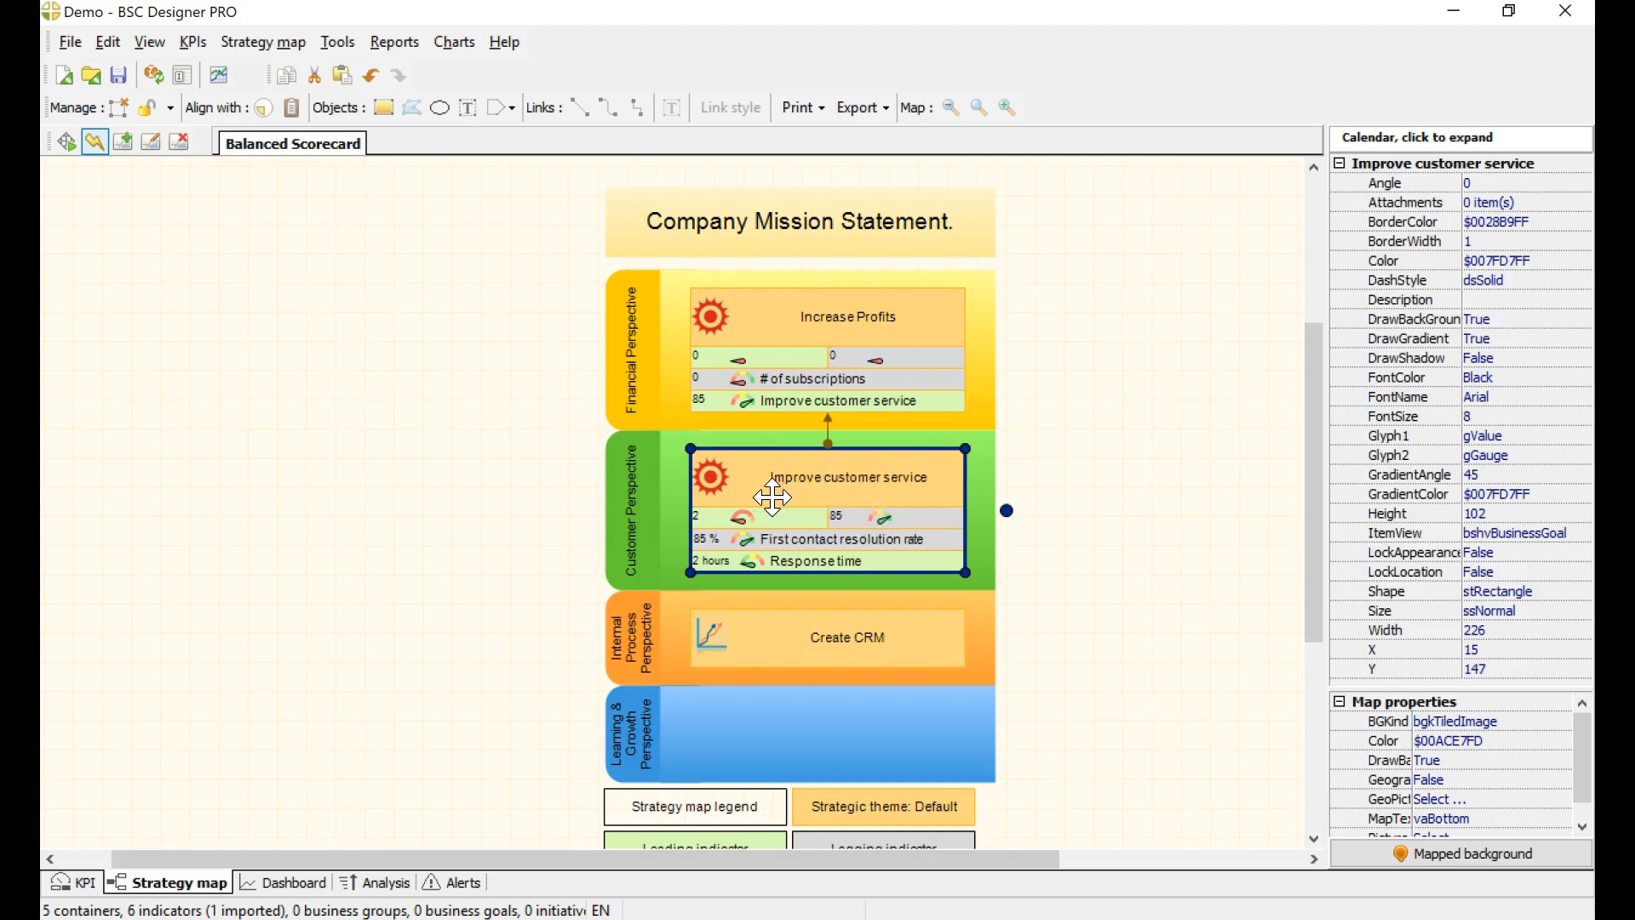
pyautogui.click(864, 322)
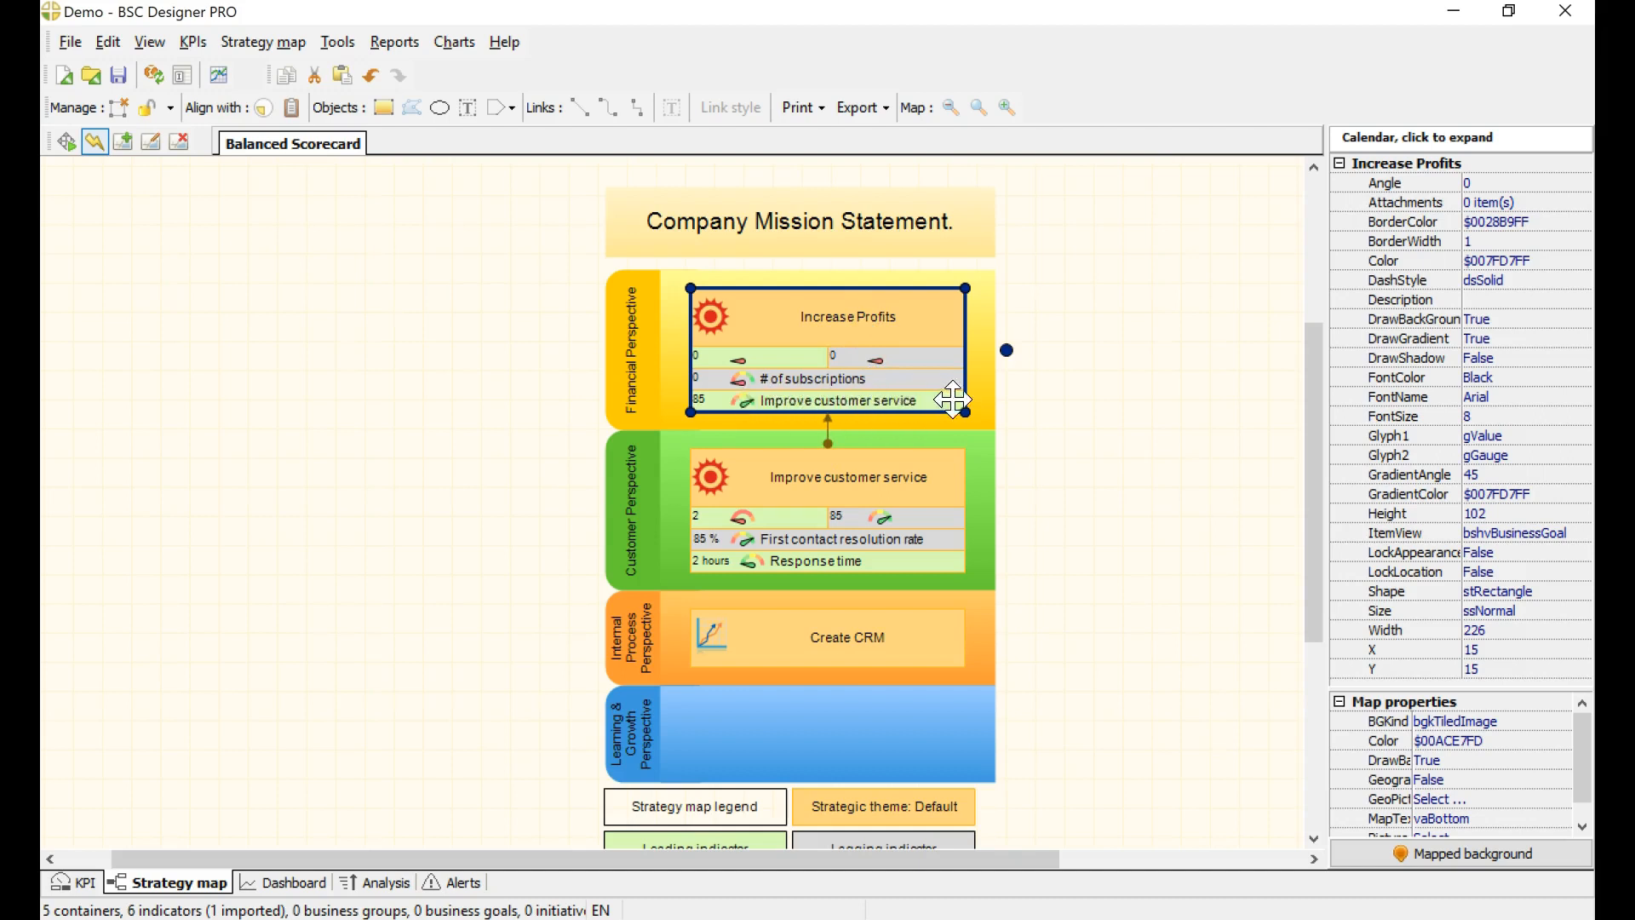
pyautogui.click(432, 465)
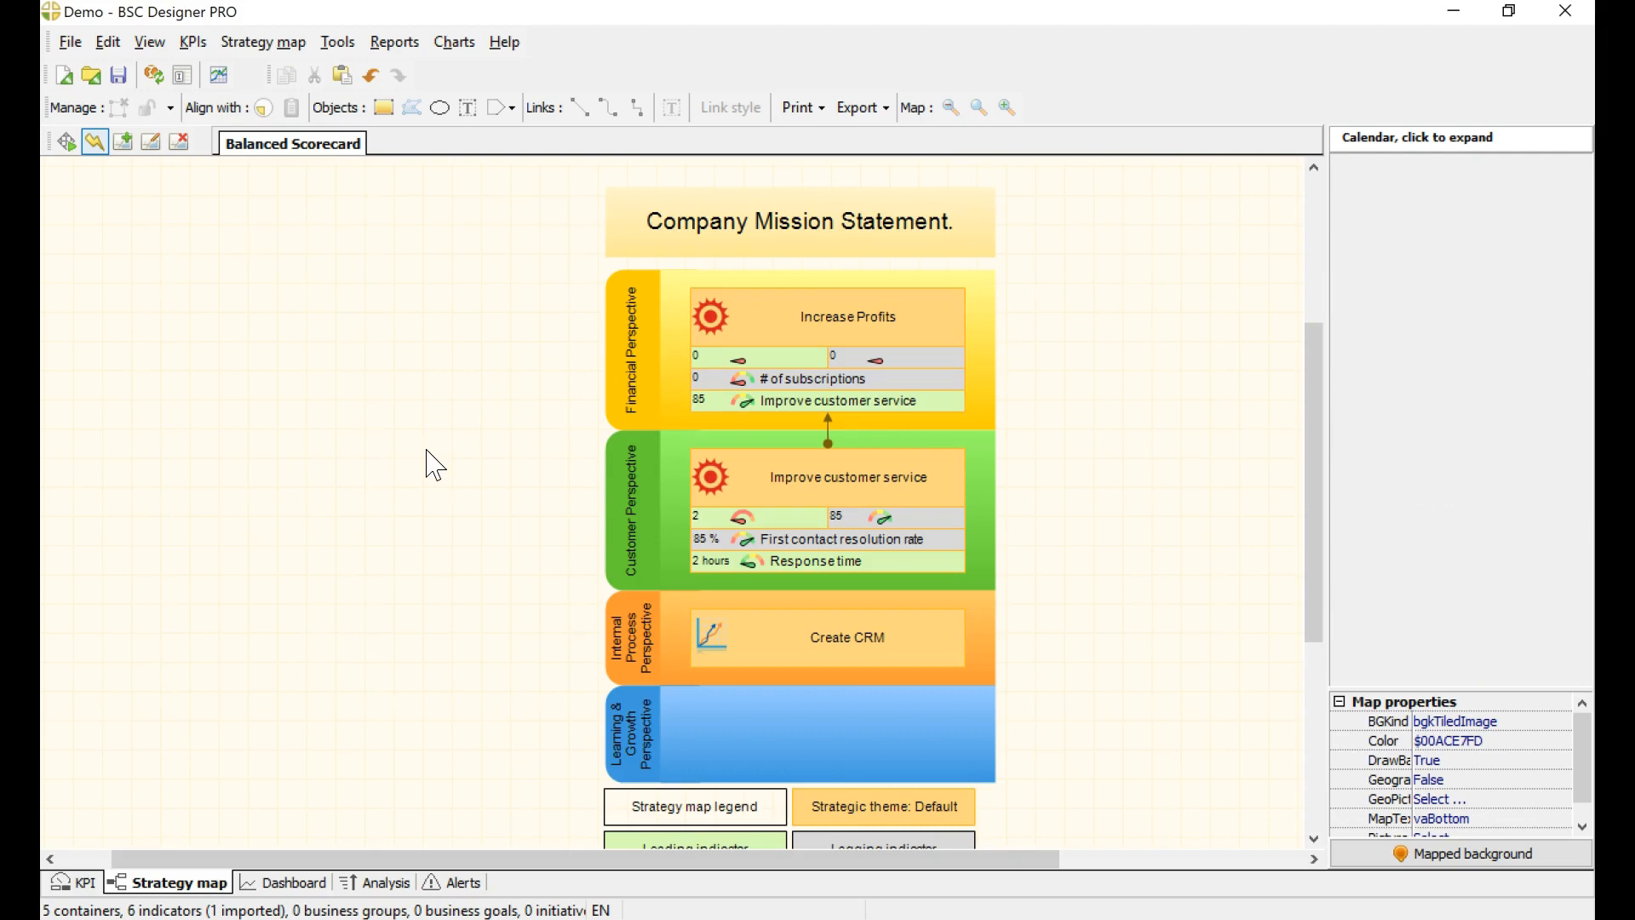
# Step: Add a gauge chart for the Response time indicator to the dashboard and enlarge it
pyautogui.click(288, 883)
pyautogui.click(1173, 111)
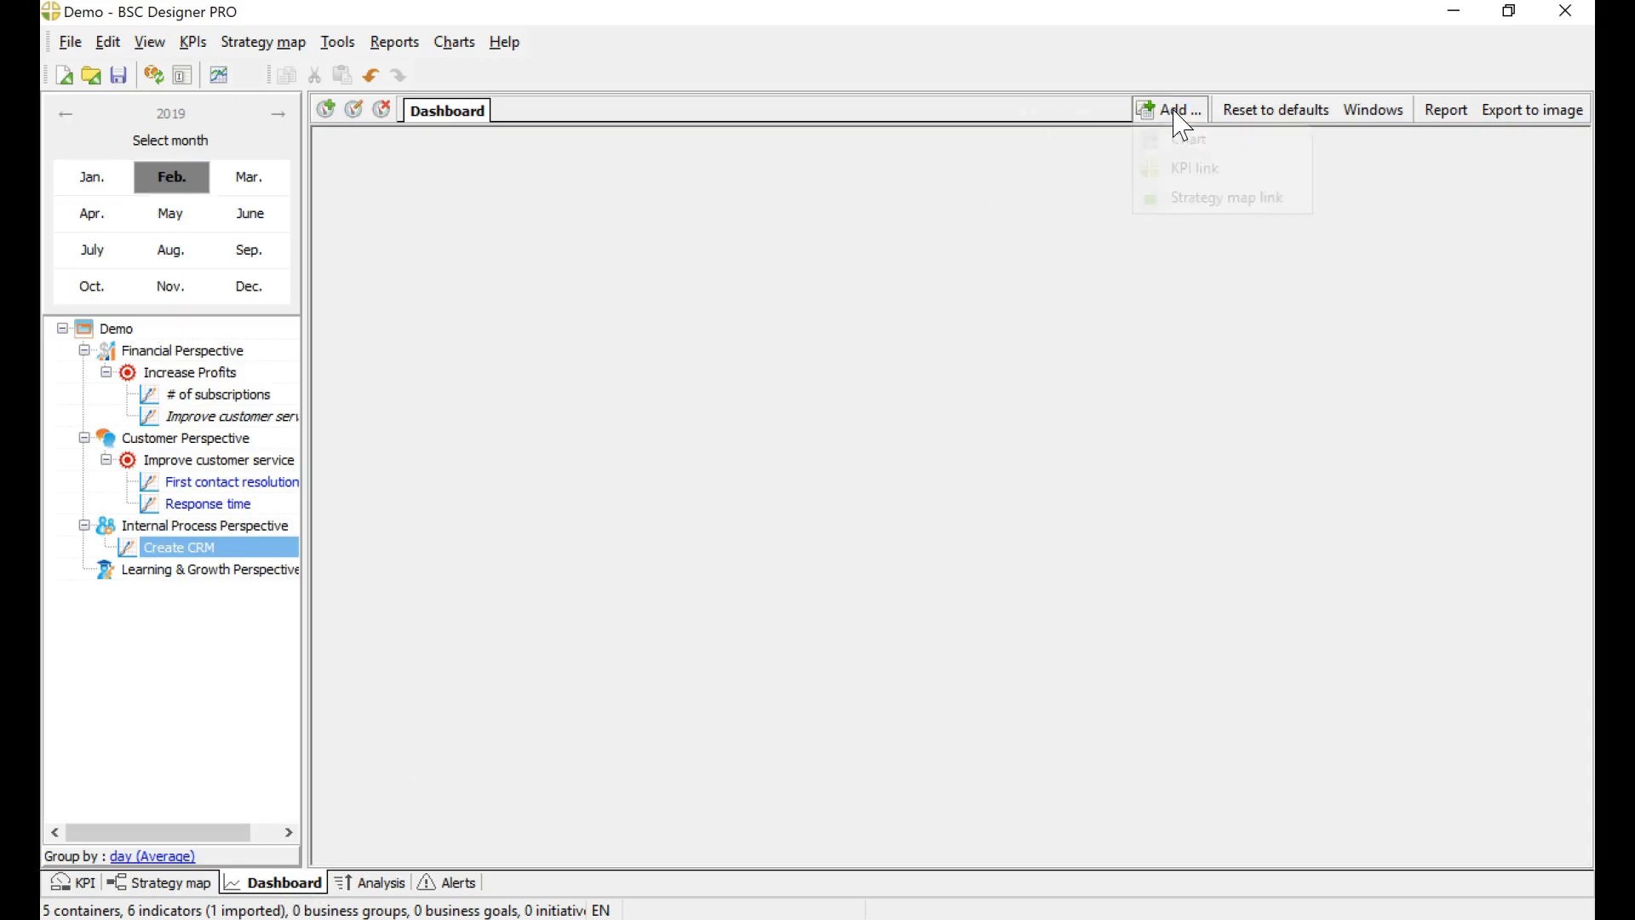
pyautogui.click(1176, 138)
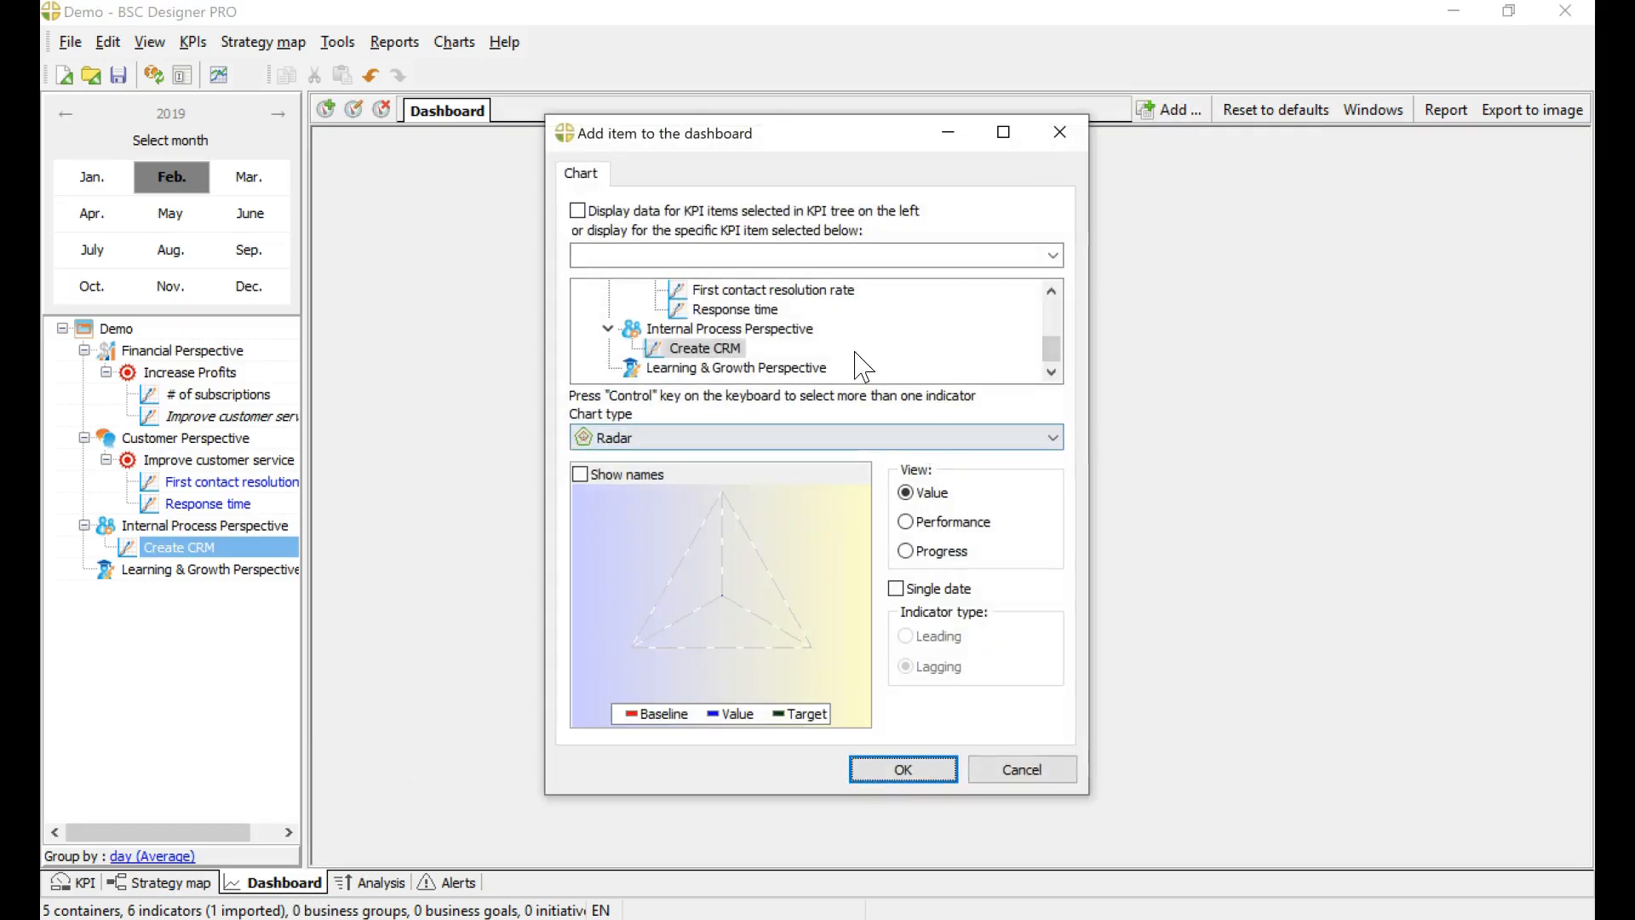
pyautogui.click(724, 310)
pyautogui.click(862, 438)
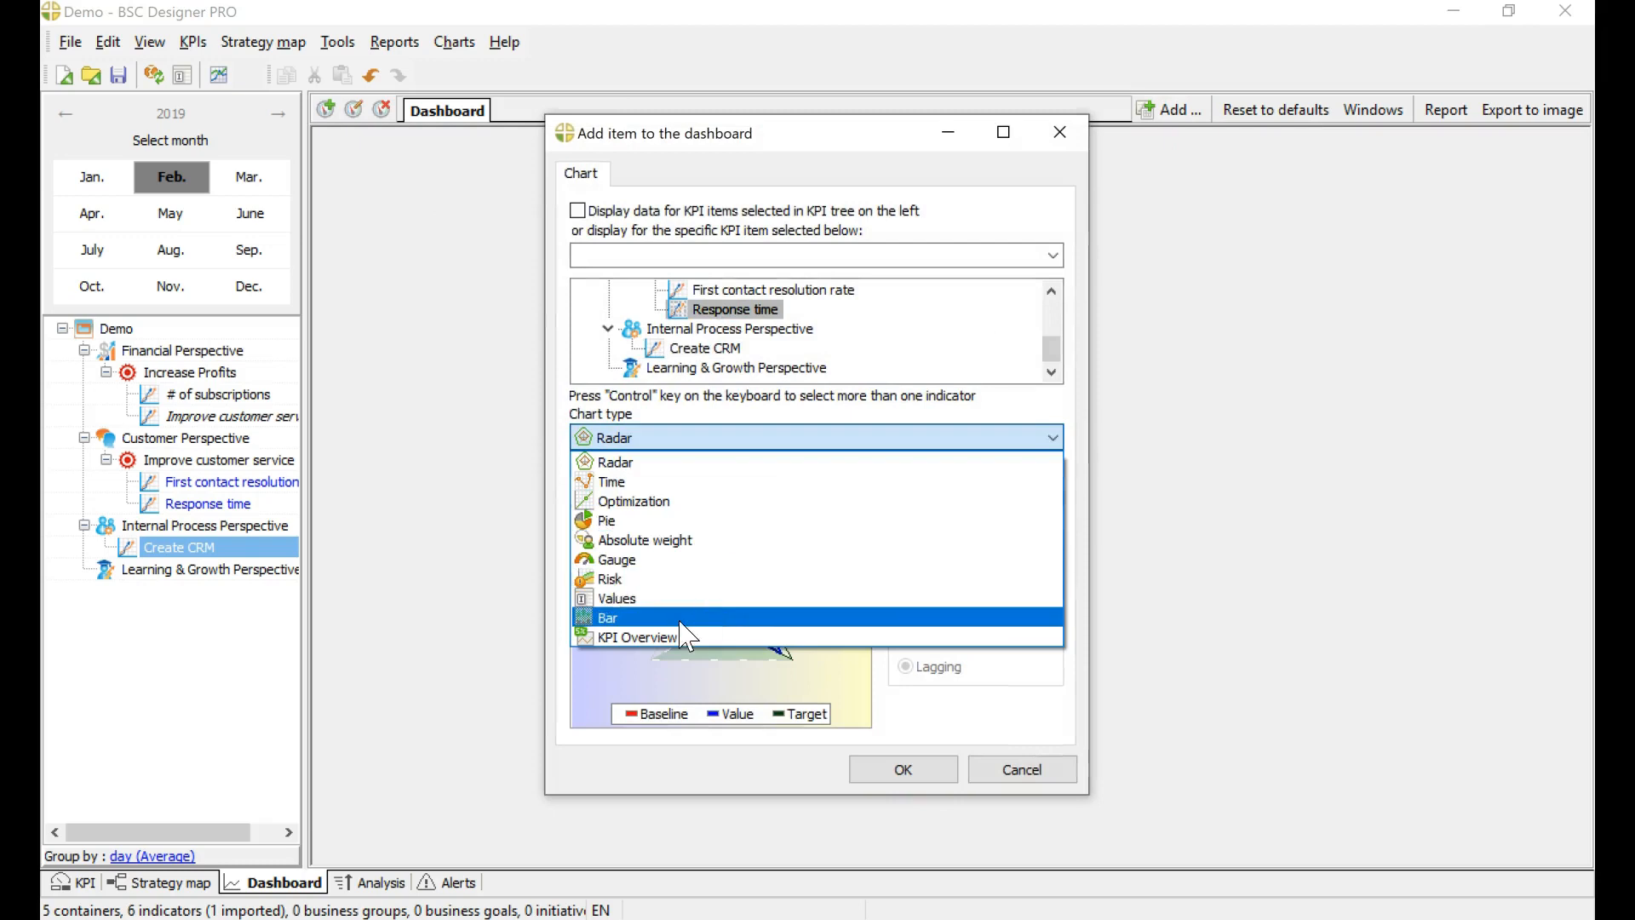
pyautogui.click(673, 560)
pyautogui.press('Return')
pyautogui.moveTo(606, 425); pyautogui.dragTo(912, 569)
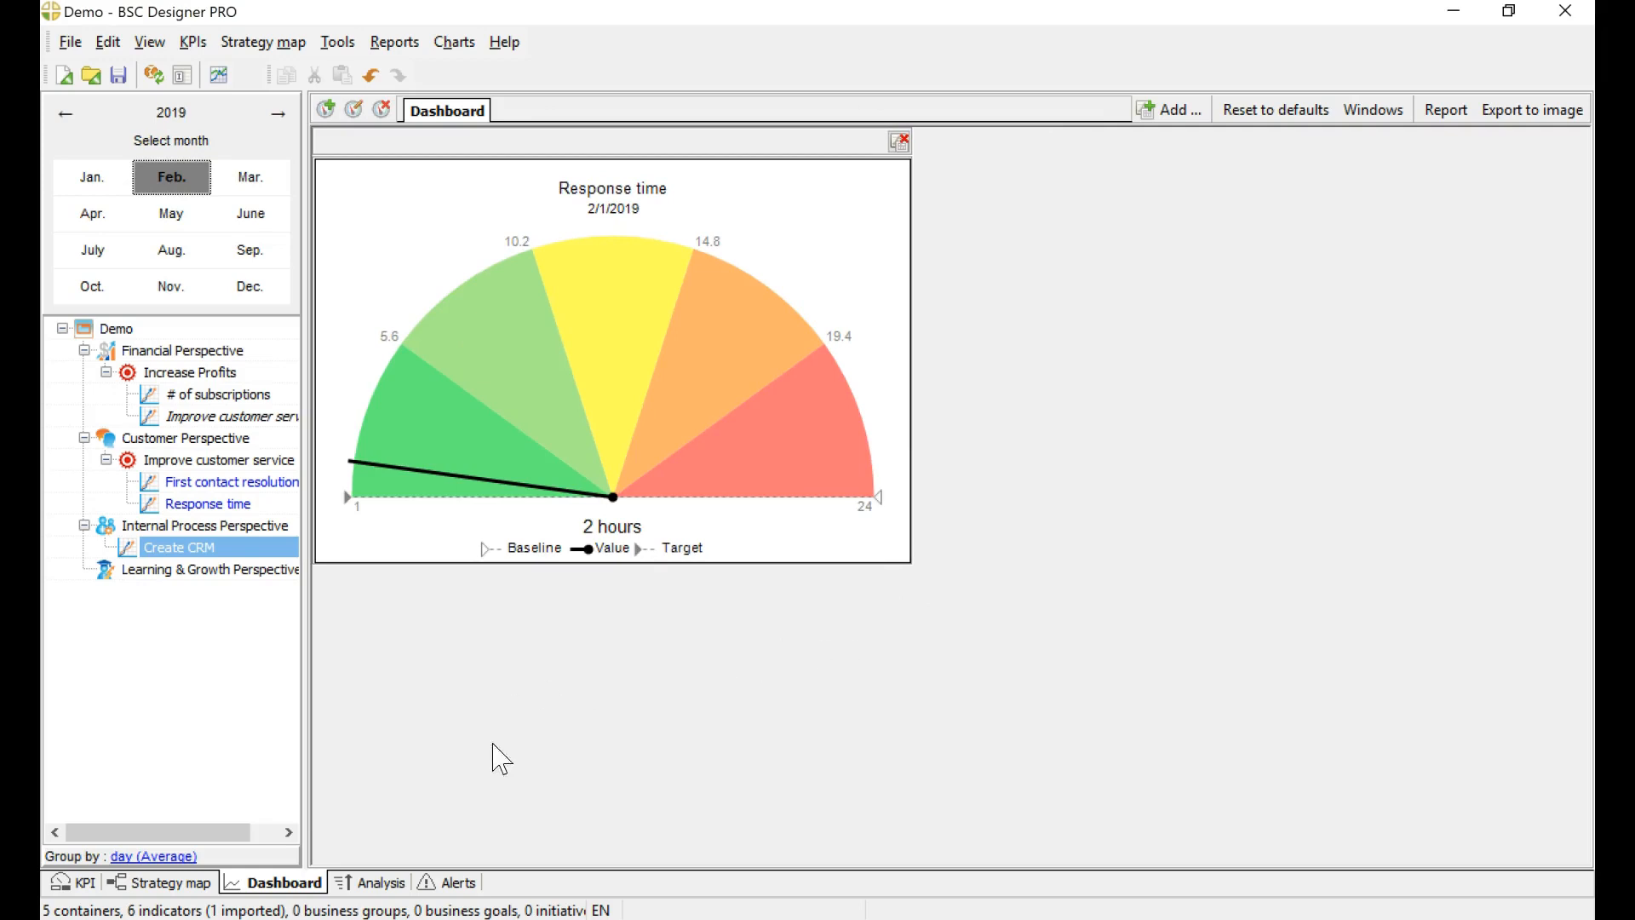
# Step: Review the indicators' performance analysis and the alerts list, and return to the KPI tree
pyautogui.click(381, 884)
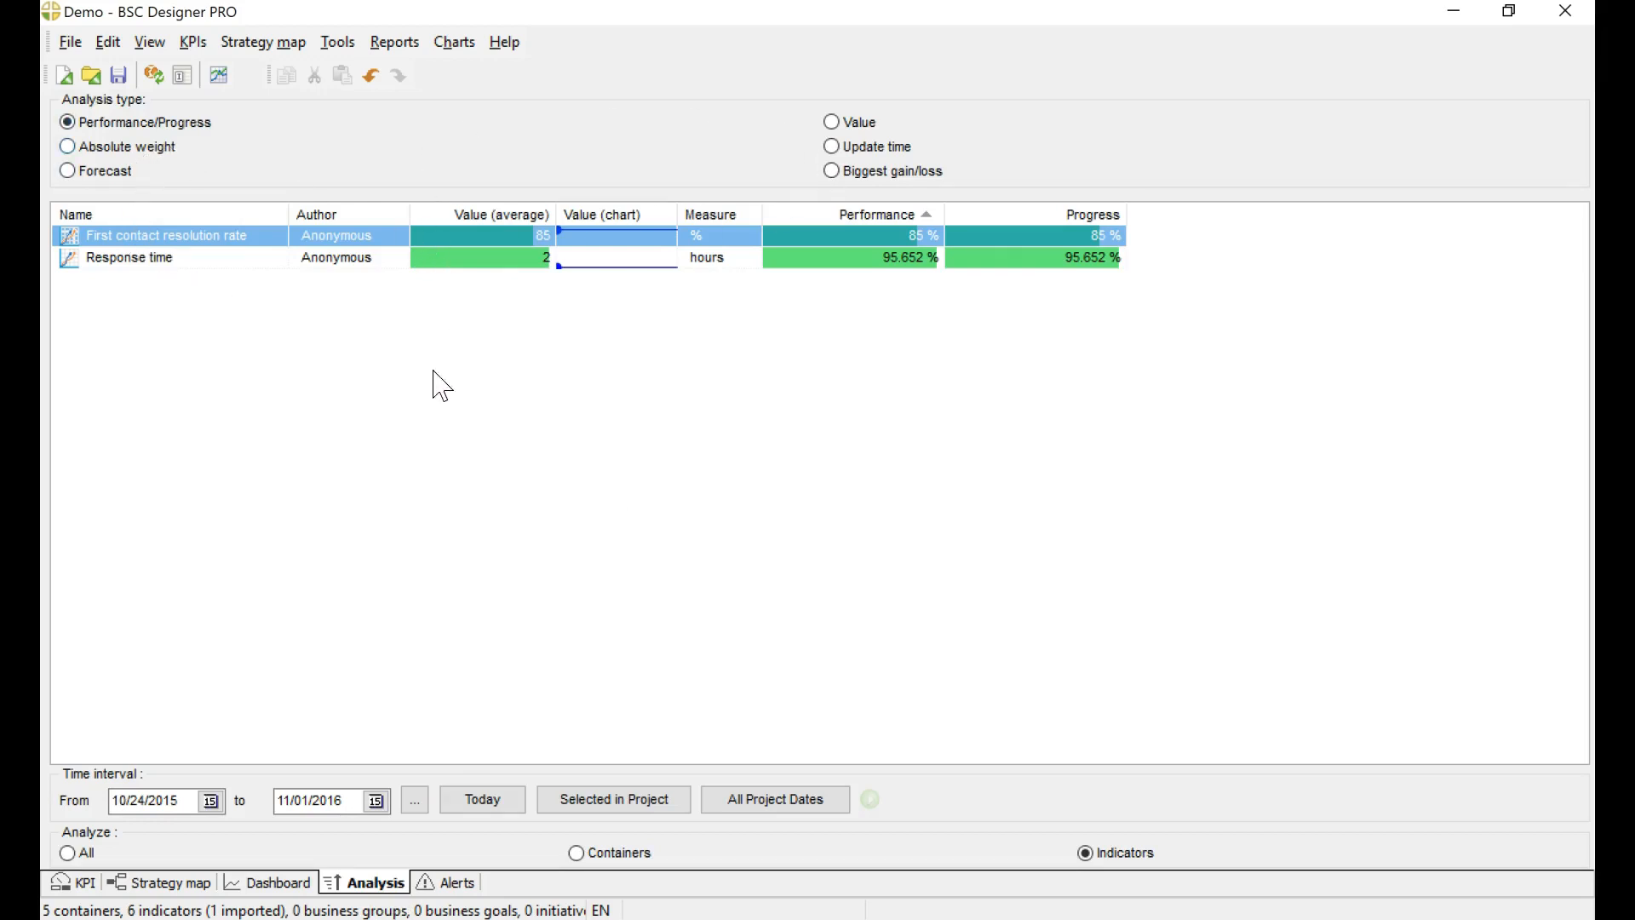
pyautogui.click(444, 886)
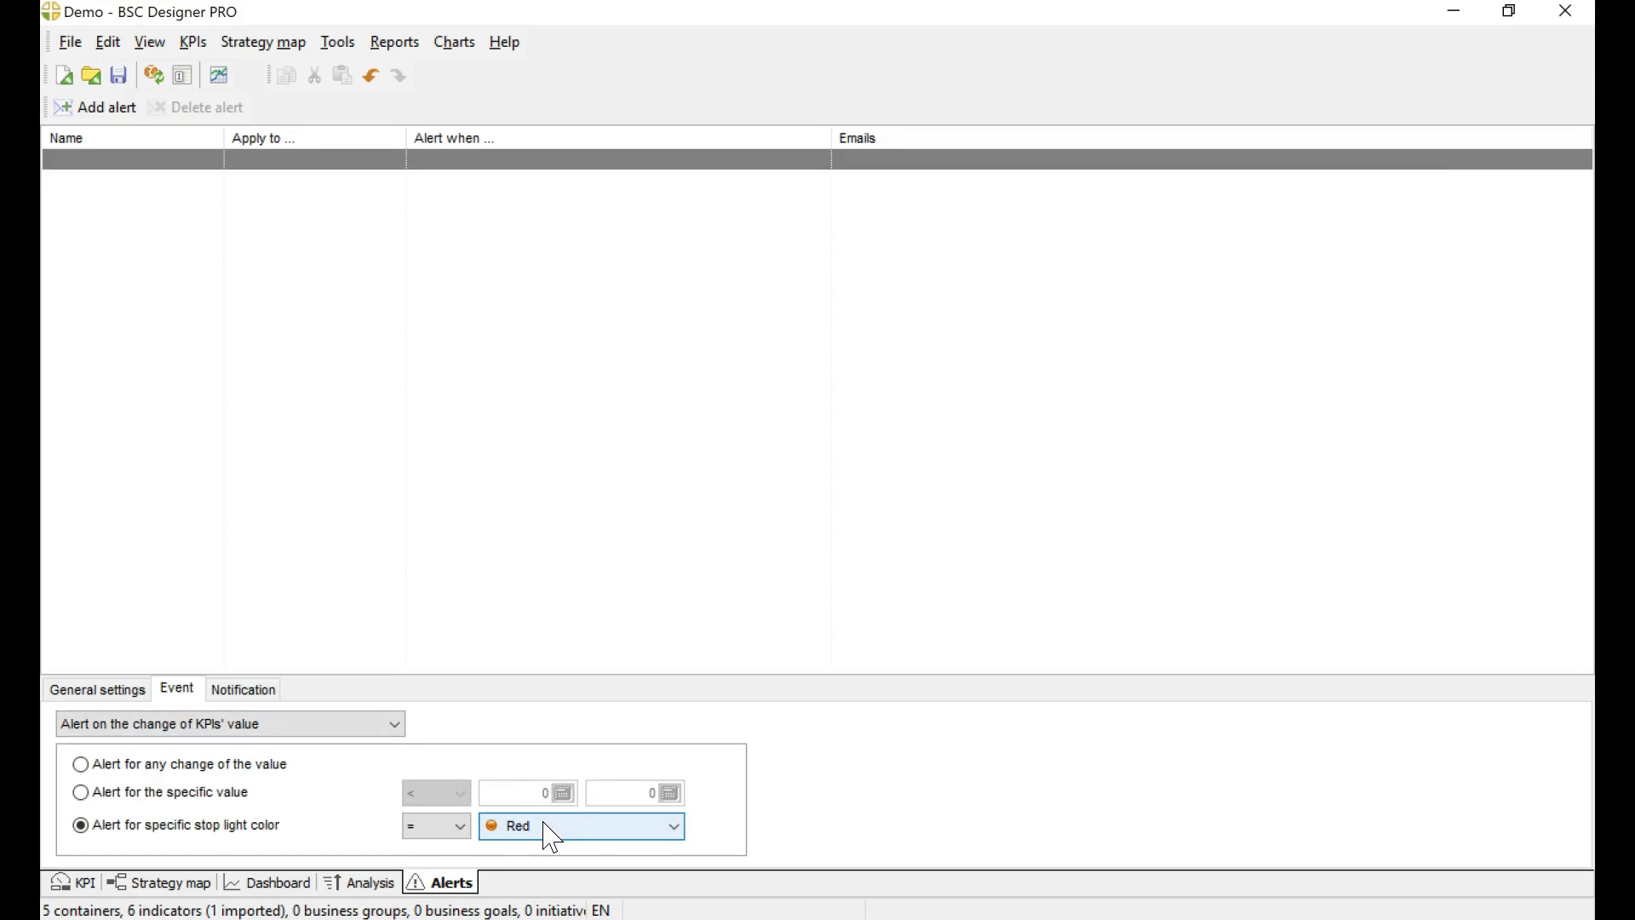
pyautogui.click(90, 885)
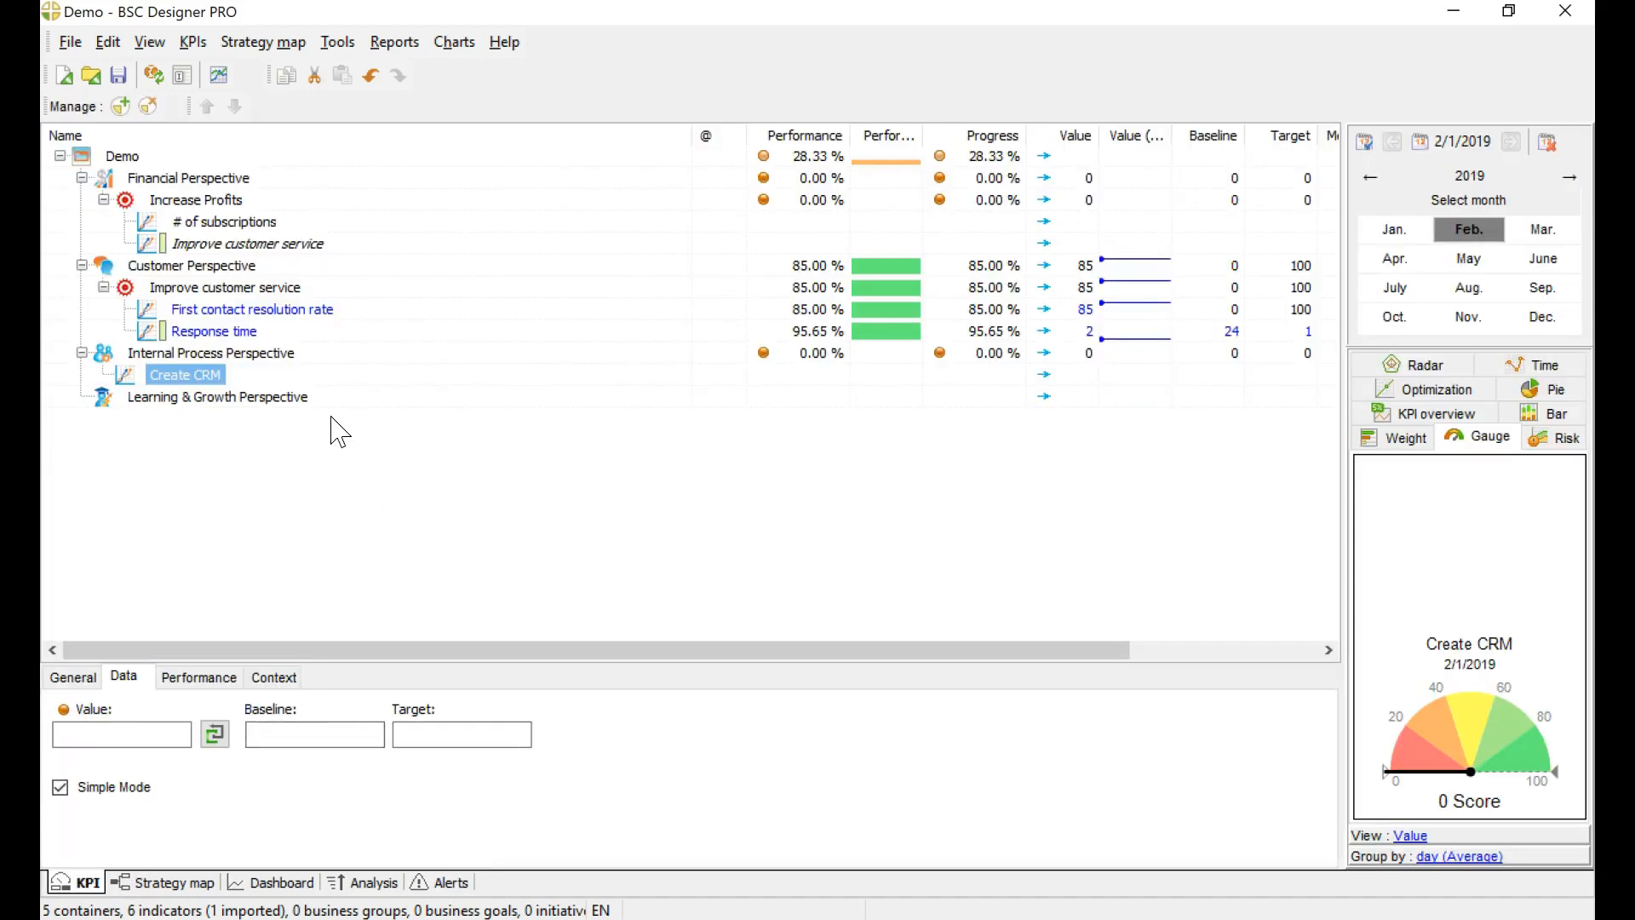
# Step: Examine the data source options for First contact resolution rate, including Link to MS Excel, and cancel without applying one
pyautogui.click(206, 312)
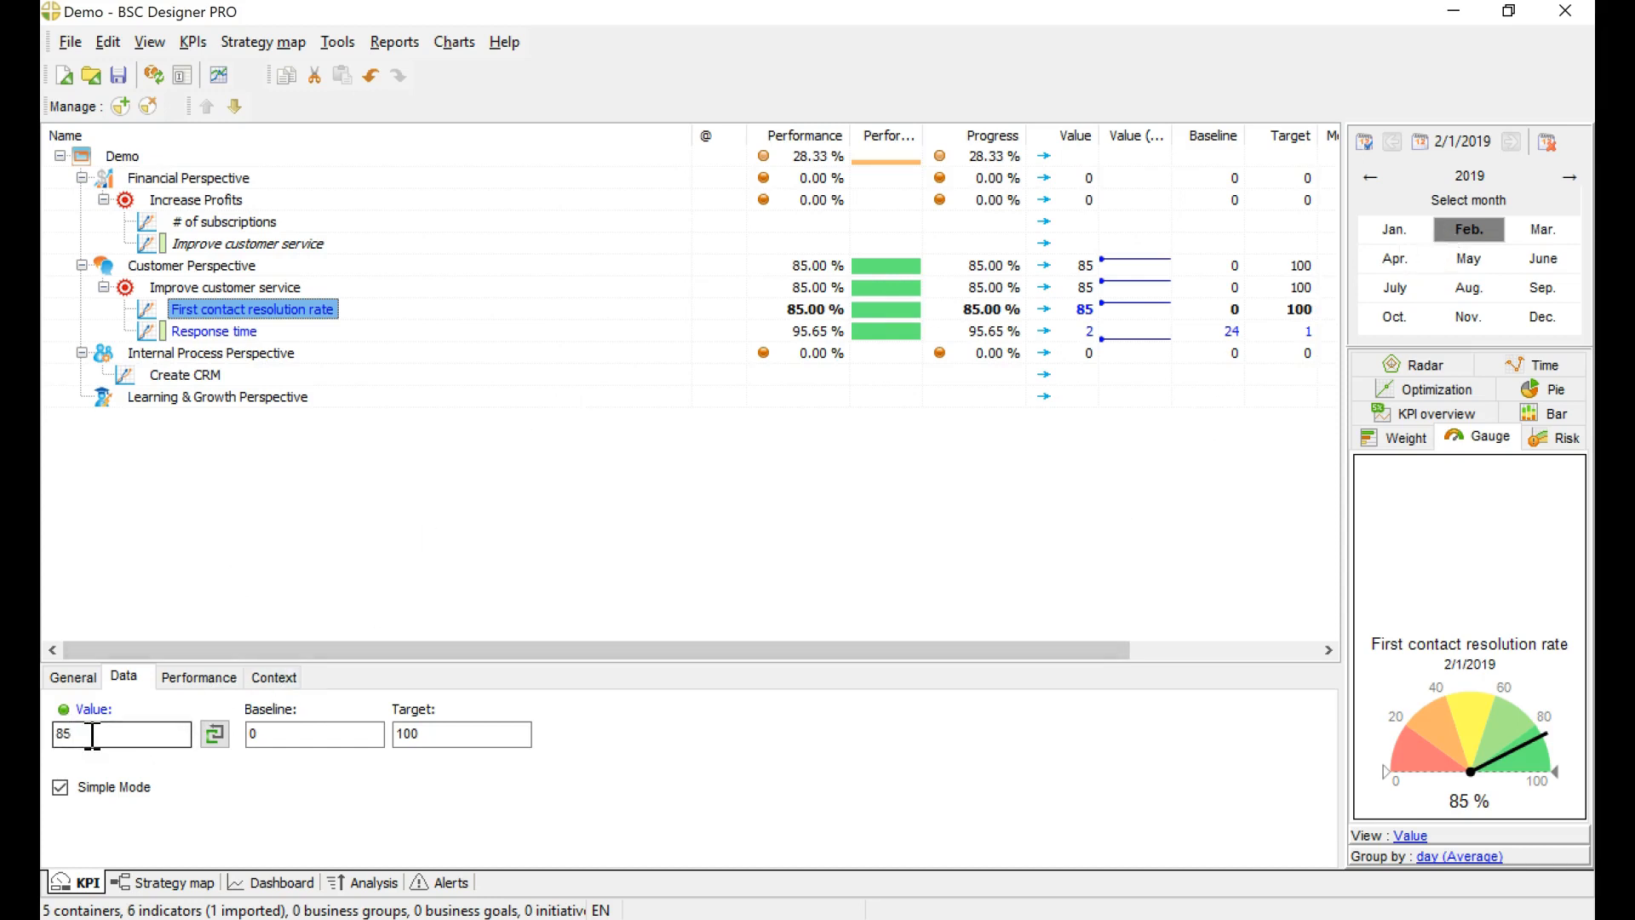
pyautogui.click(215, 733)
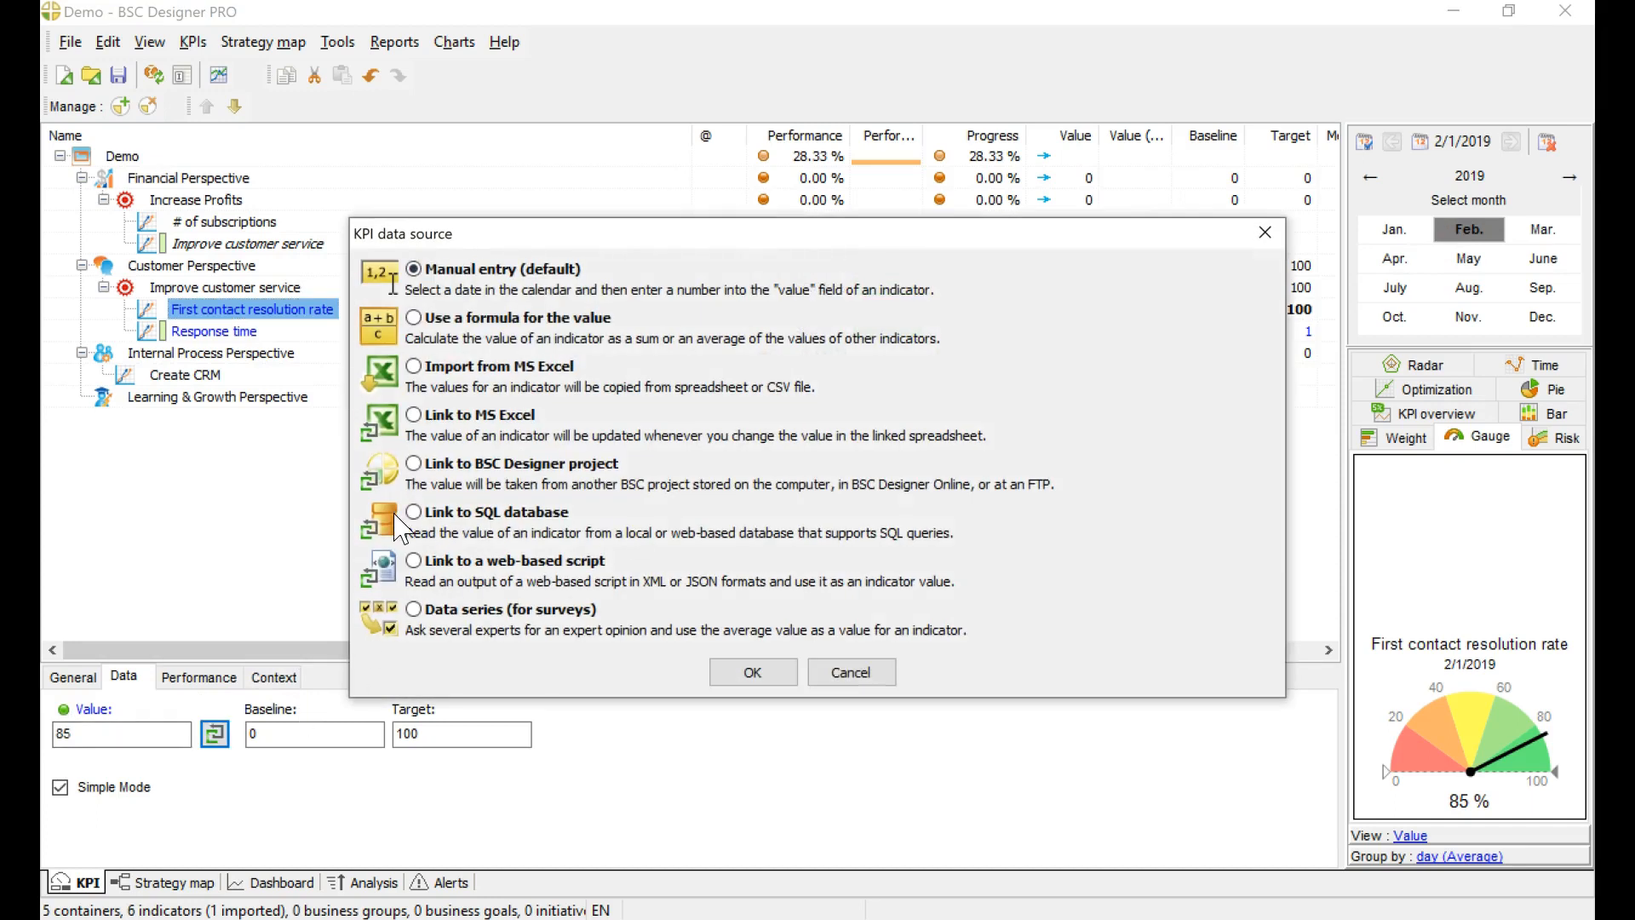
pyautogui.click(486, 414)
pyautogui.click(873, 675)
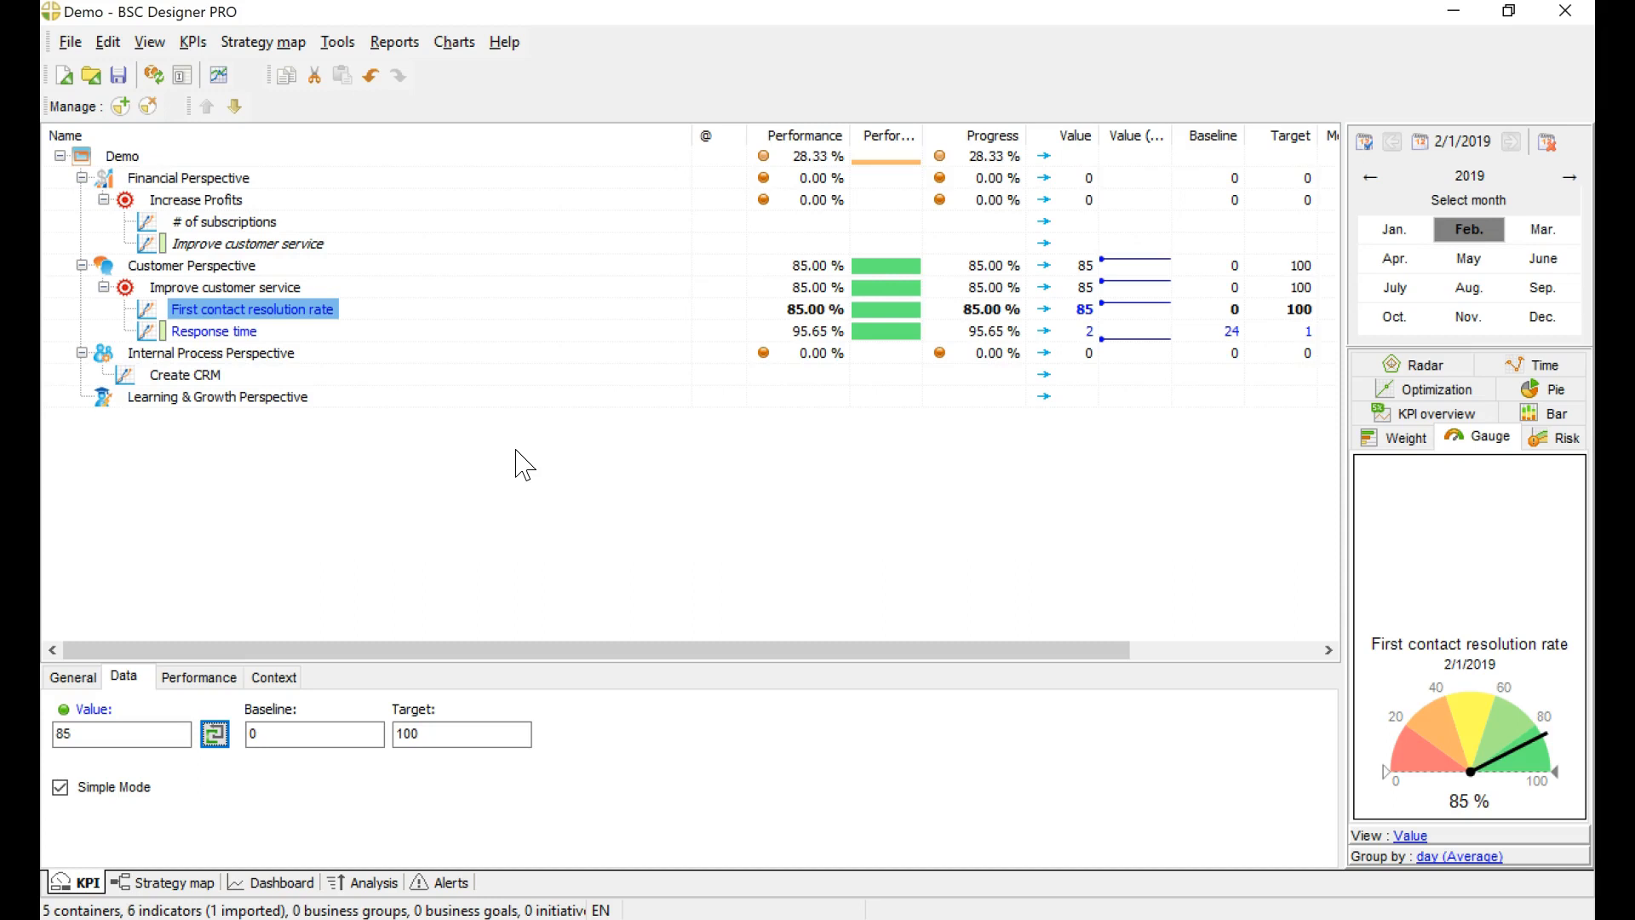
pyautogui.click(515, 53)
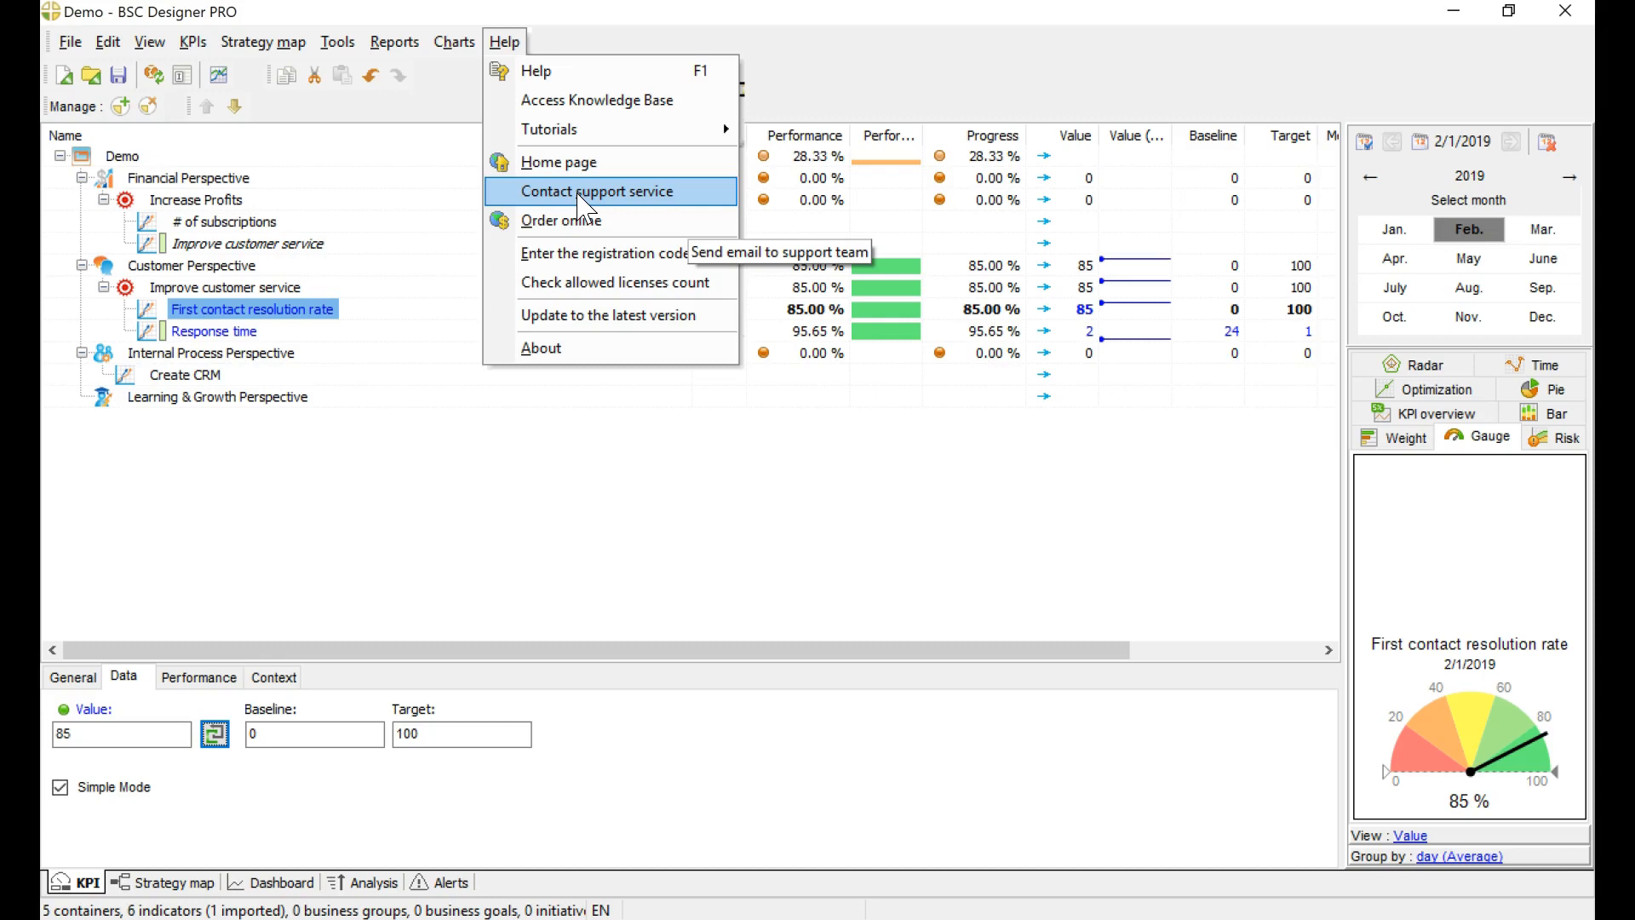
pyautogui.click(467, 555)
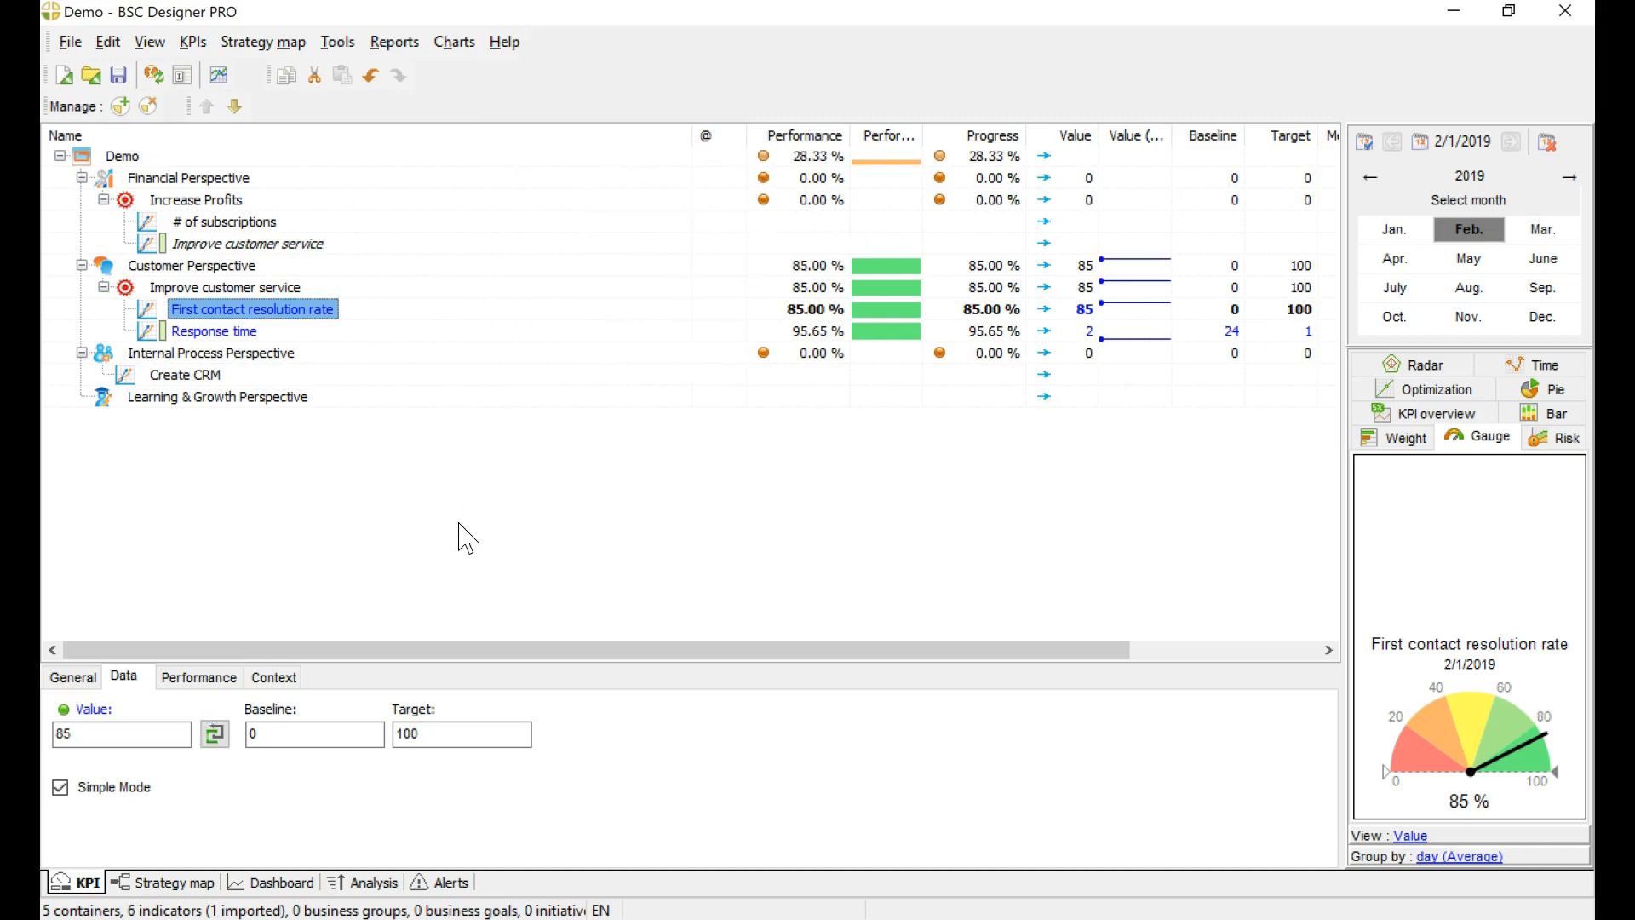